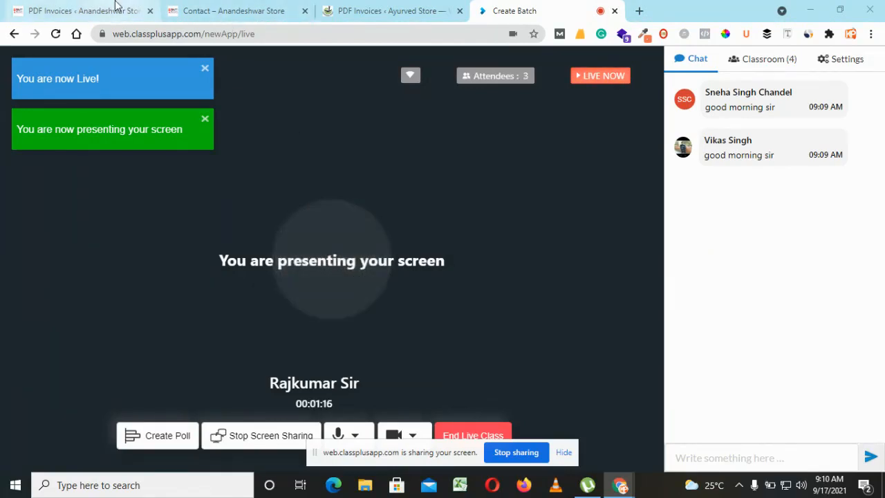
# Open the Anandeshwar Store's WooCommerce PDF Invoices status page and examine its System Configuration table.
pyautogui.click(124, 11)
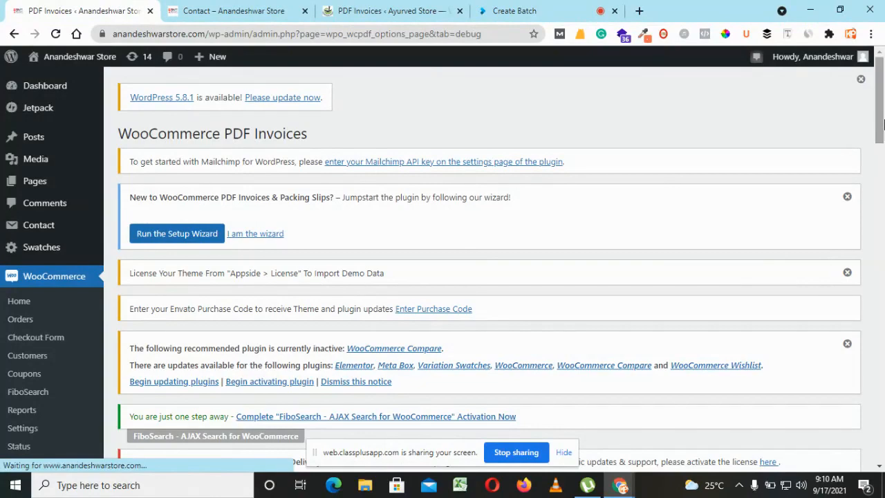
pyautogui.moveTo(880, 114); pyautogui.dragTo(883, 268)
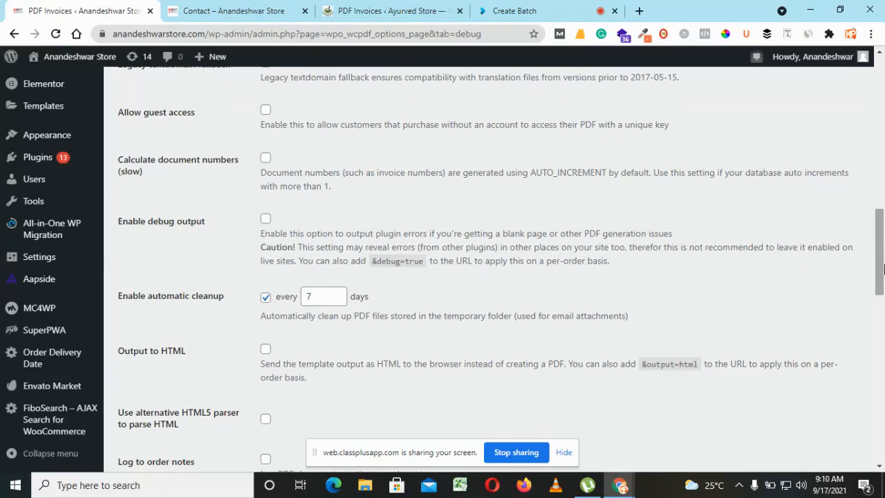
pyautogui.moveTo(883, 268); pyautogui.dragTo(883, 391)
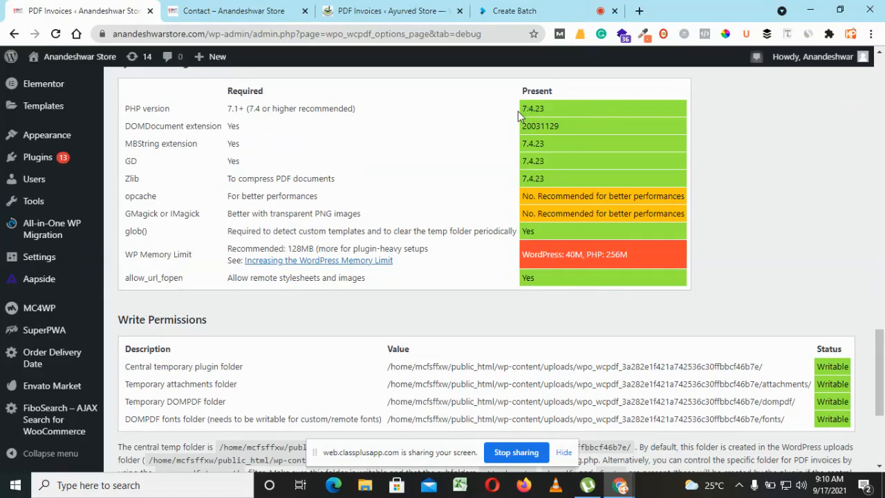
# Open hostfizia.com in a new browser tab.
pyautogui.click(640, 11)
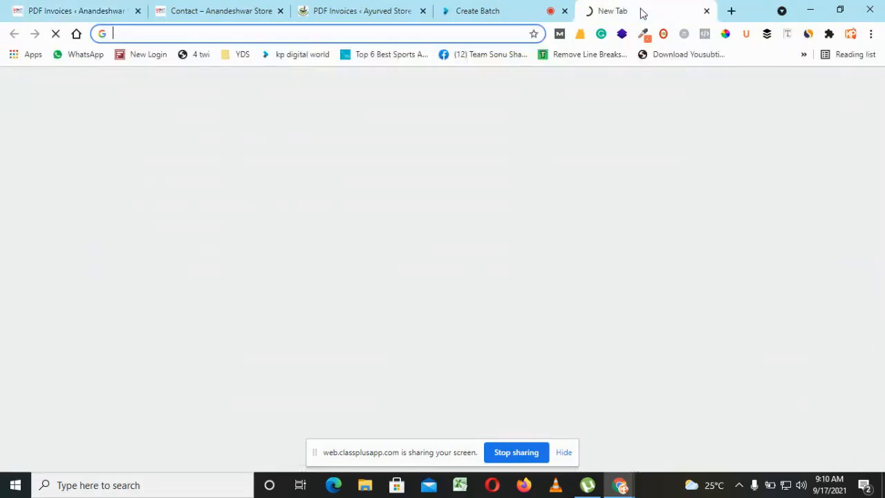
pyautogui.write('host')
pyautogui.press('Return')
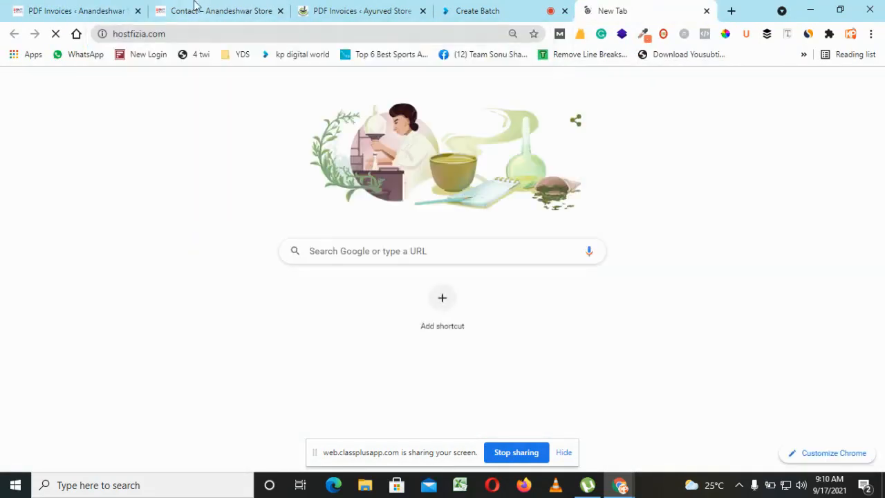
# Review the System Configuration and Write Permissions tables on the Anandeshwar Store's PDF Invoices page.
pyautogui.click(95, 7)
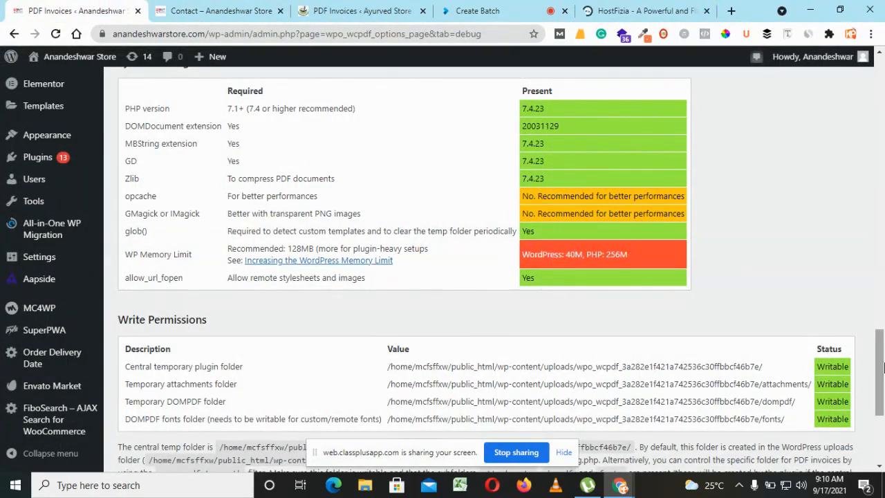
pyautogui.moveTo(883, 366); pyautogui.dragTo(883, 389)
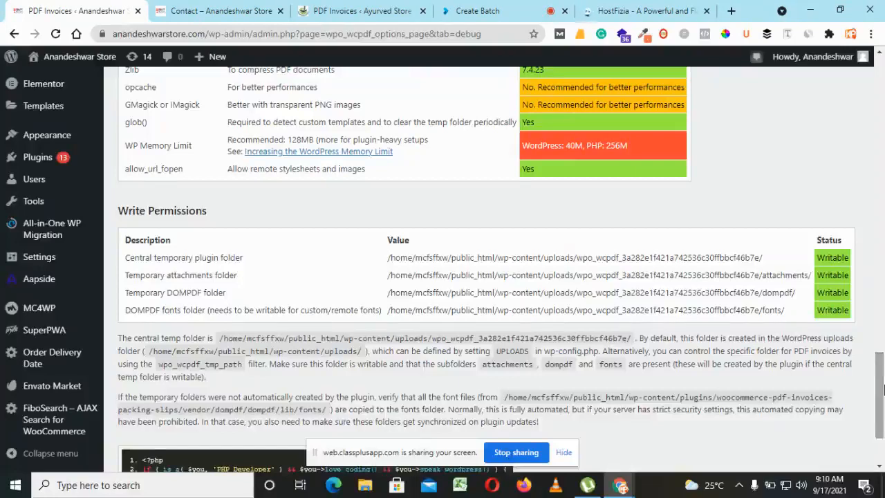
pyautogui.scroll(3, 883, 390)
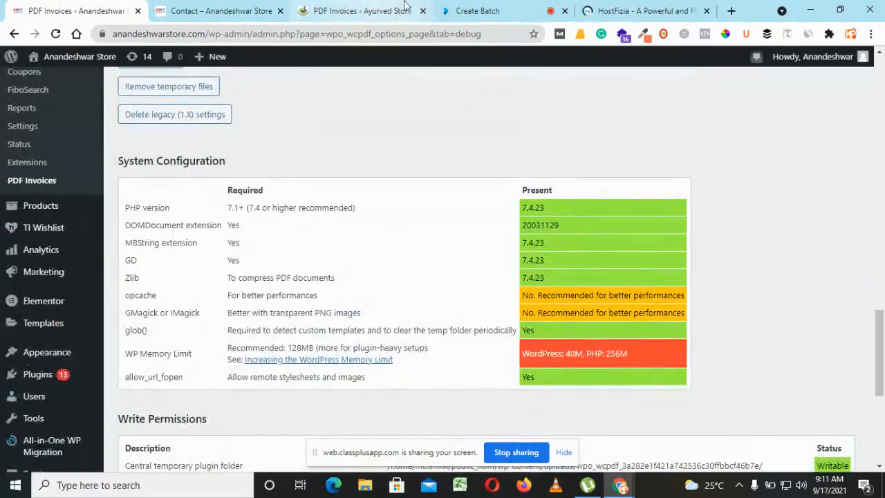
# Check the live class chat, hide the screen-sharing bar and open the client login page of the HostFizia site.
pyautogui.click(457, 8)
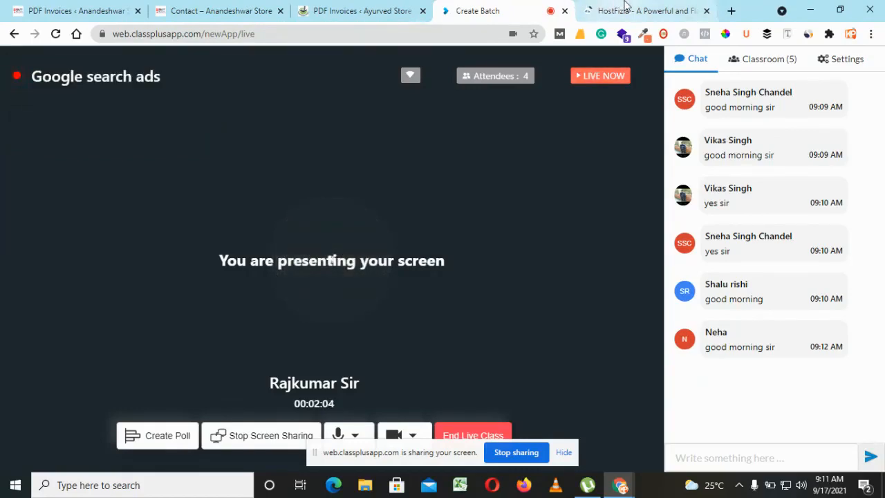
pyautogui.click(625, 9)
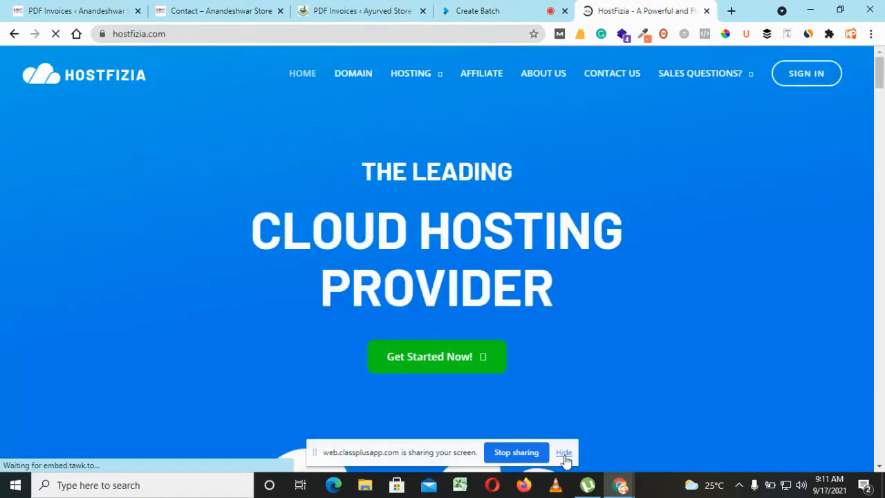
pyautogui.click(563, 453)
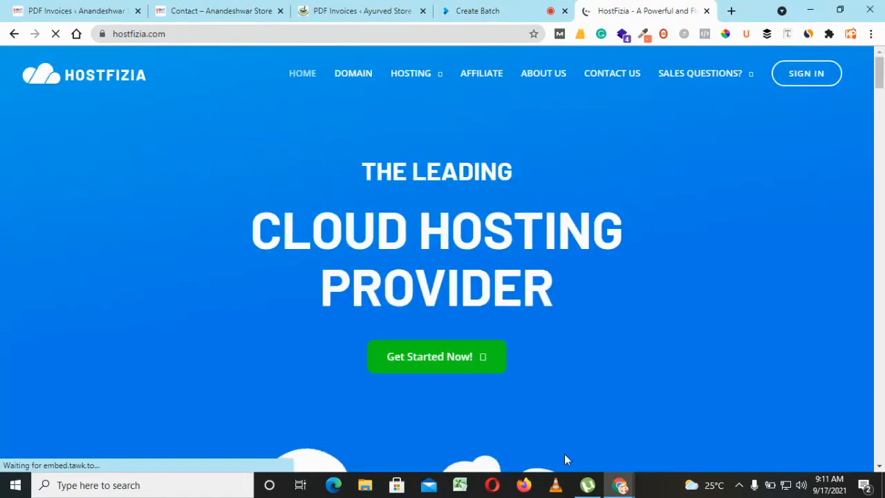
pyautogui.click(804, 82)
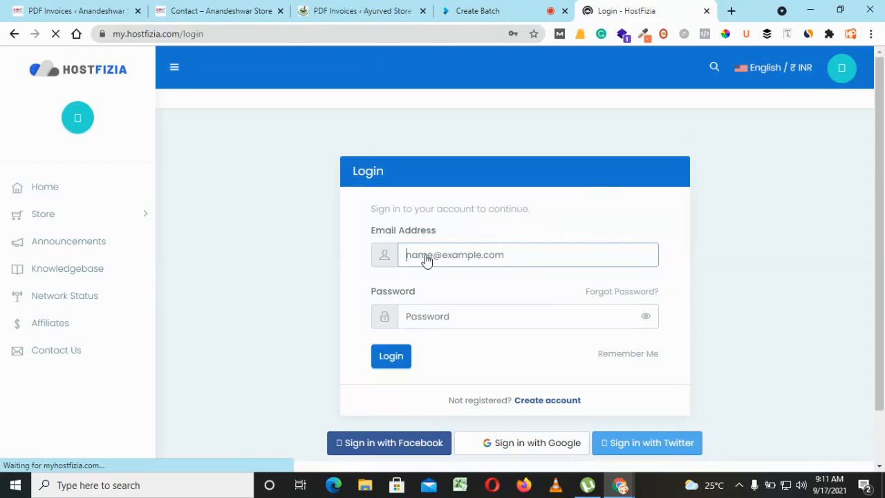
# Log in to HostFizia by filling the email address and password with saved credentials, and choose the account marked Owner.
pyautogui.click(426, 259)
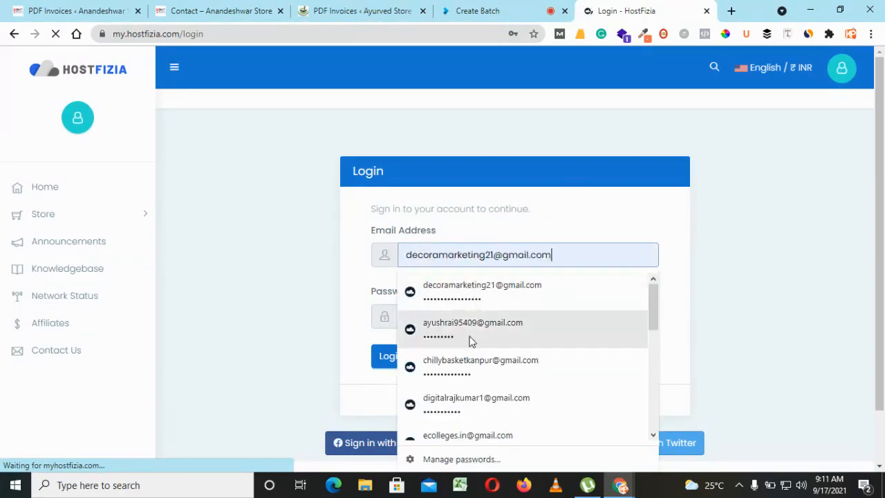
pyautogui.scroll(-3, 653, 394)
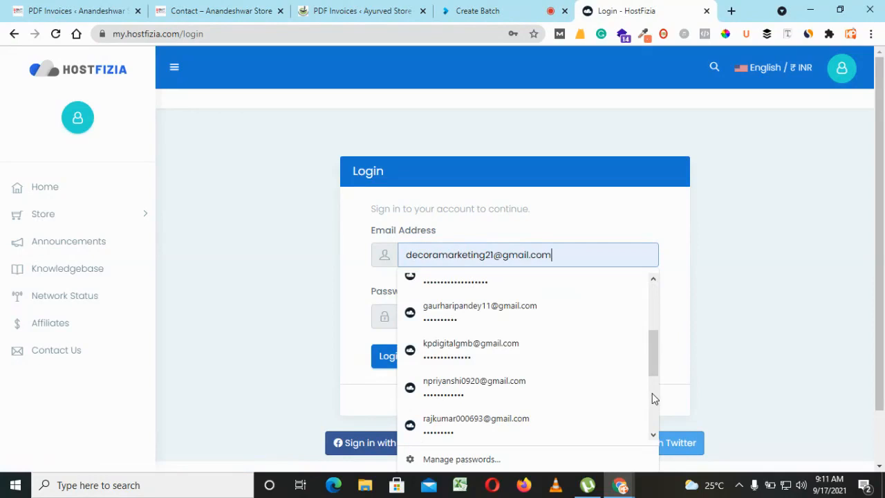
pyautogui.click(551, 356)
pyautogui.click(384, 351)
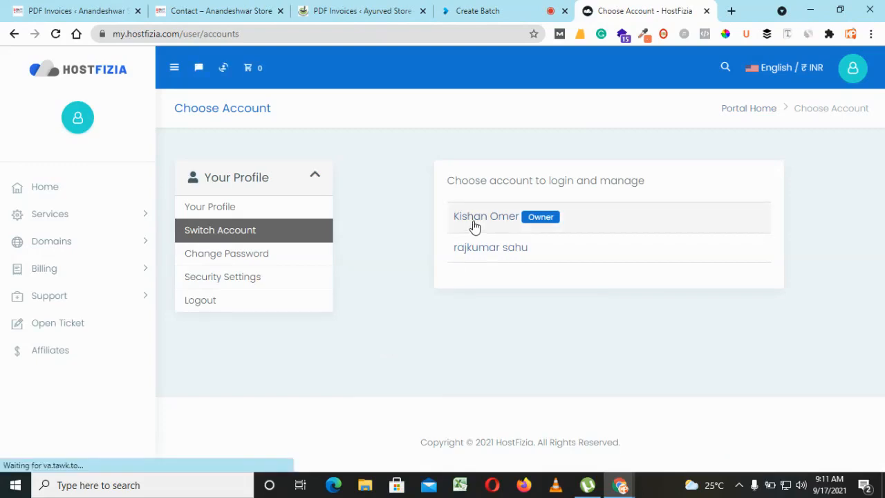
pyautogui.click(474, 227)
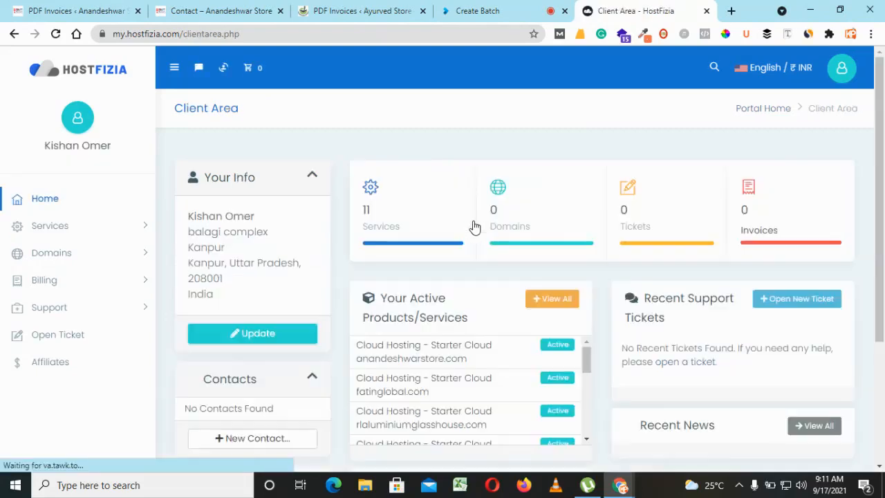
# Open the Starter Cloud service for anandeshwarstore.com and log in to its cPanel.
pyautogui.click(412, 217)
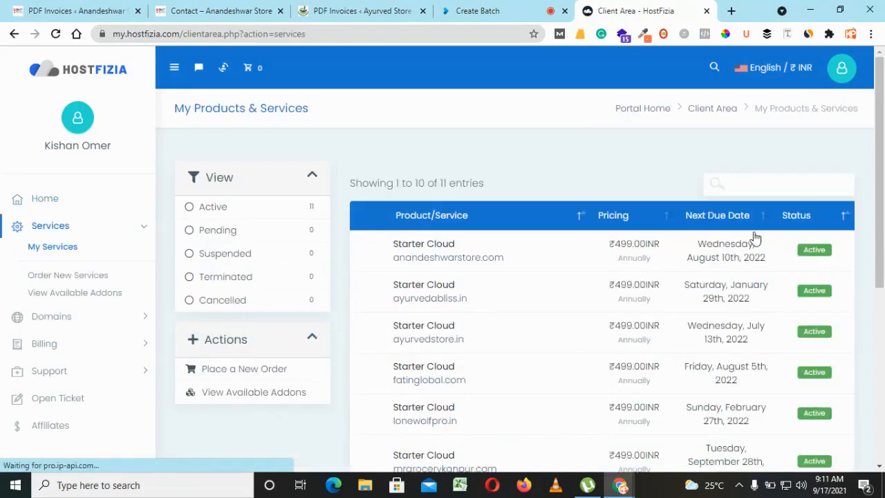
pyautogui.click(624, 264)
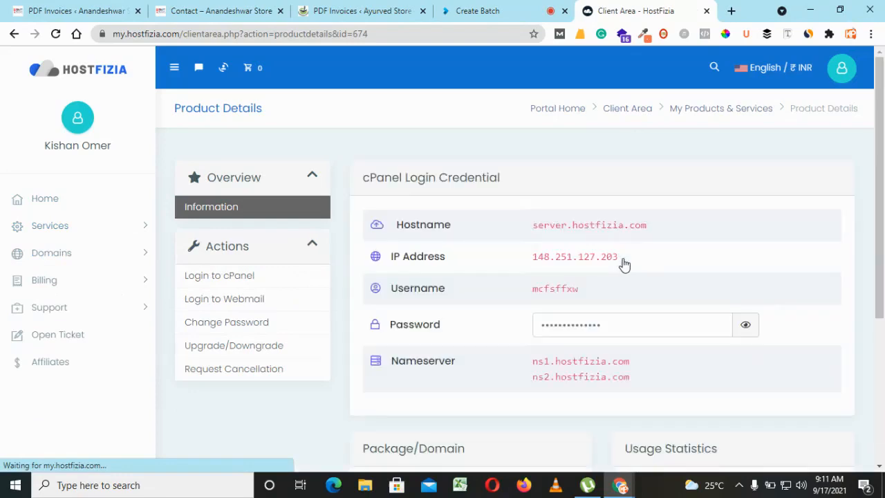
pyautogui.click(251, 283)
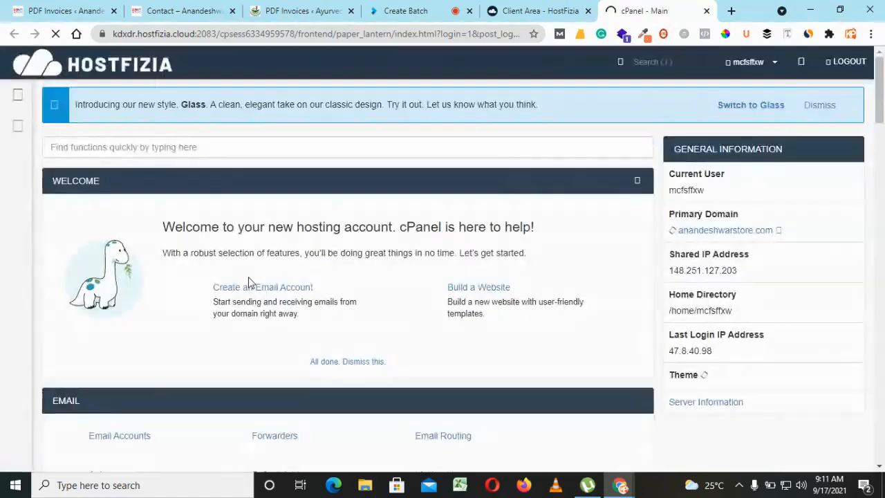
# Find the cPanel functions matching "php" and open Select PHP Version.
pyautogui.click(265, 150)
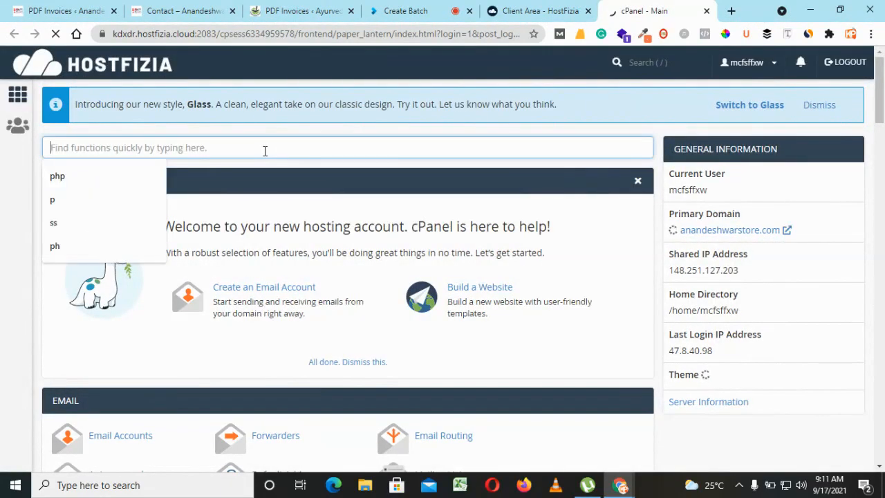
pyautogui.click(148, 174)
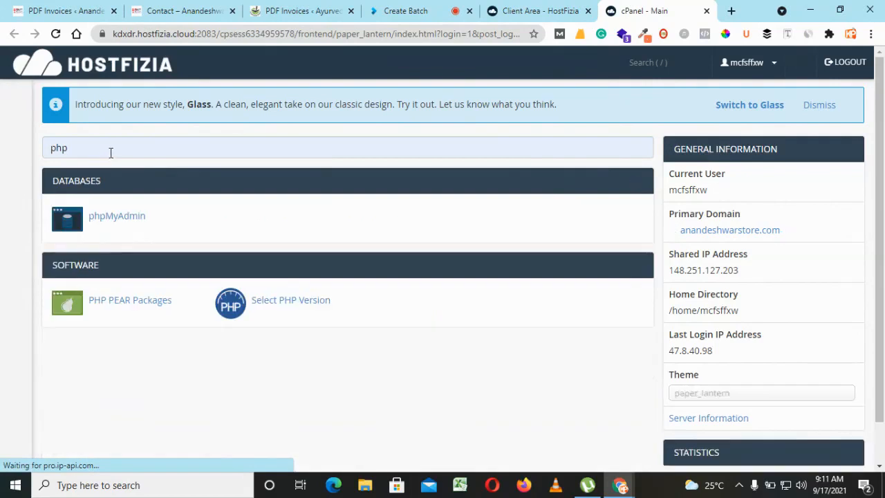
pyautogui.click(285, 302)
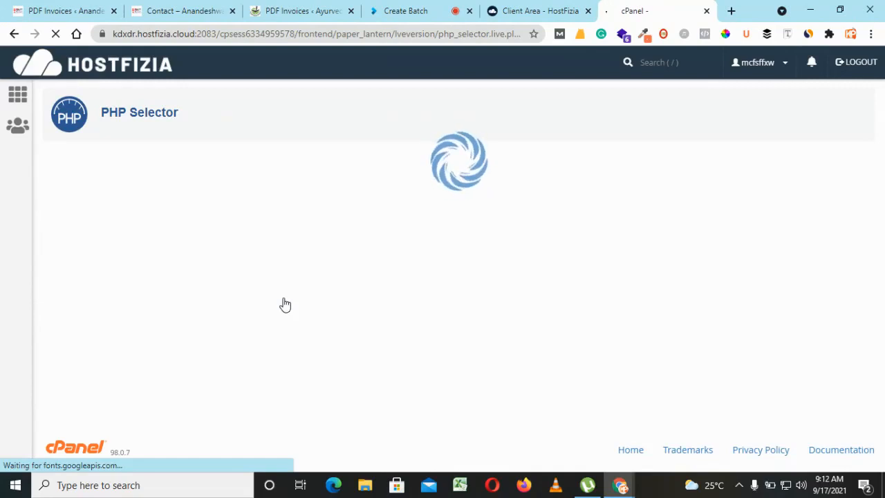
# Check the WP Memory Limit values in the store's System Configuration table and return to the PHP Selector.
pyautogui.click(68, 7)
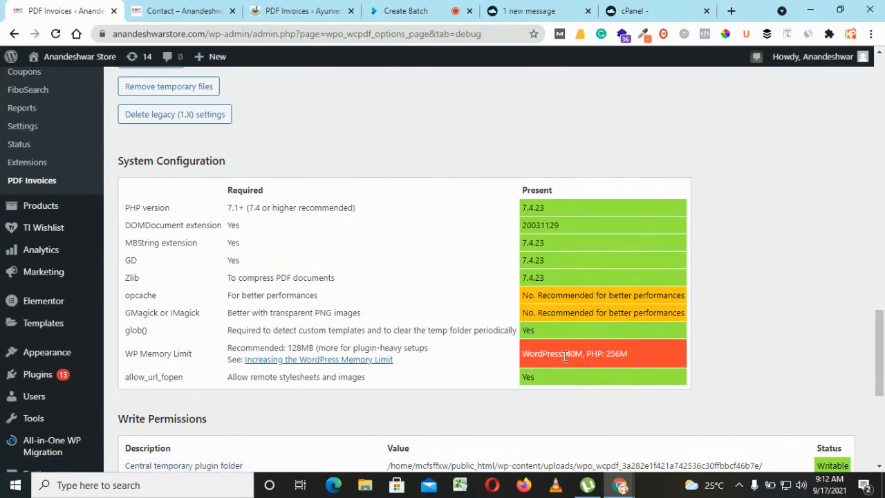
pyautogui.moveTo(565, 354); pyautogui.dragTo(628, 354)
pyautogui.click(620, 8)
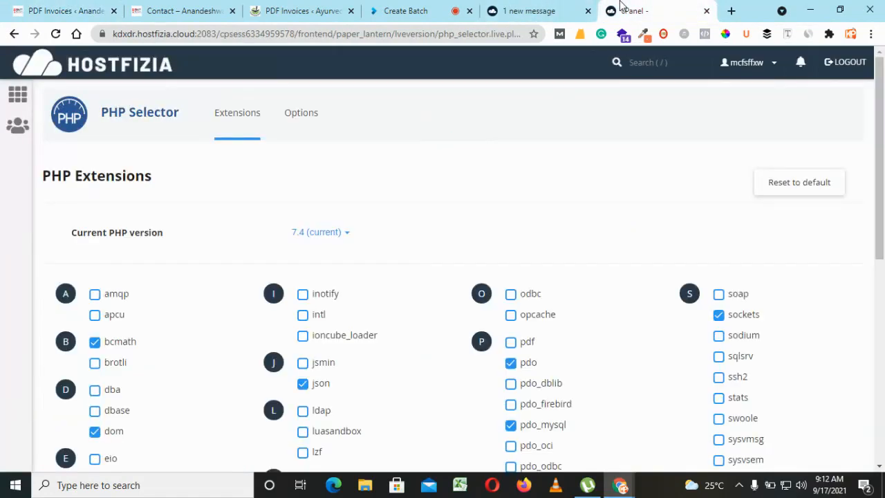
# Set upload_max_filesize to 128M in the PHP Selector options.
pyautogui.click(299, 118)
pyautogui.scroll(-4, 857, 346)
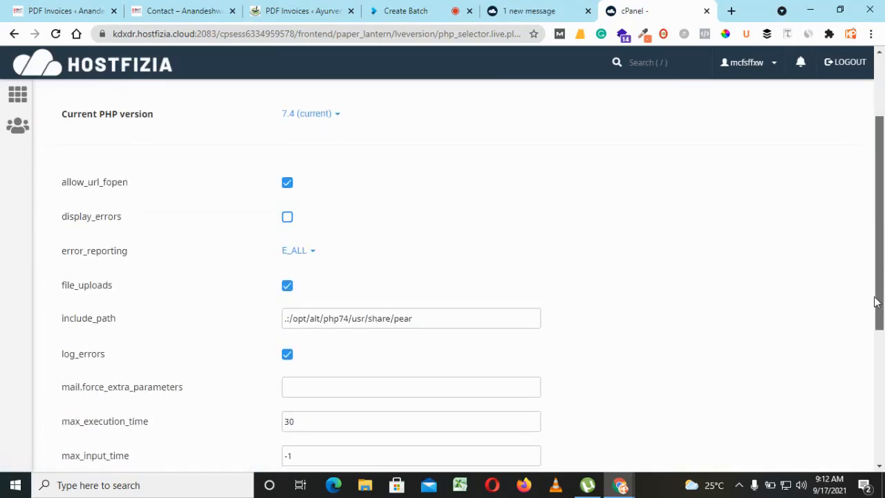
pyautogui.scroll(-1, 844, 415)
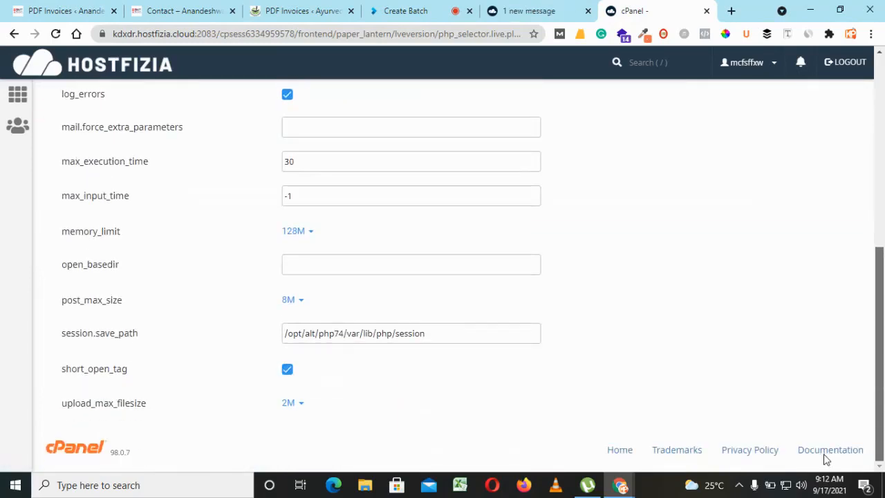
pyautogui.click(288, 404)
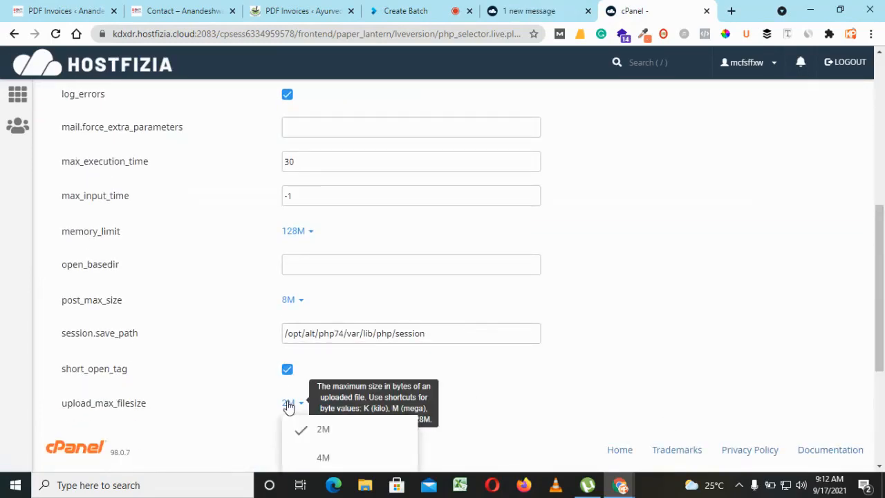
pyautogui.scroll(-3, 288, 406)
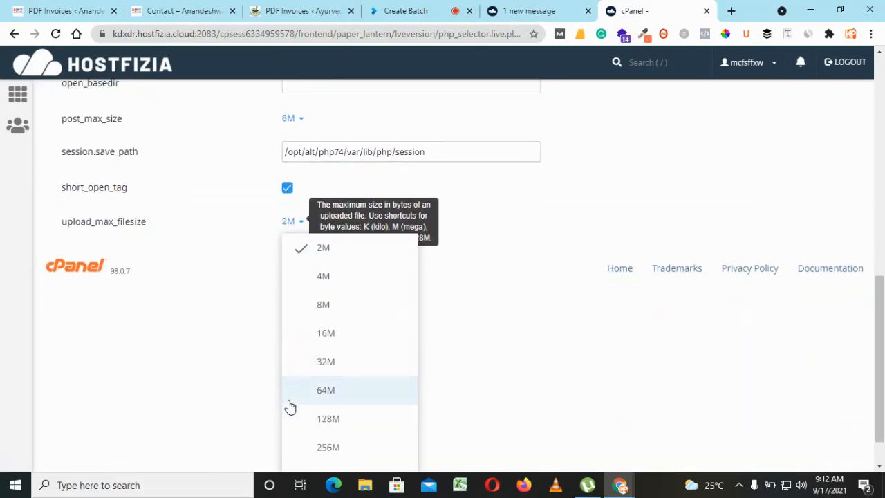
pyautogui.click(320, 419)
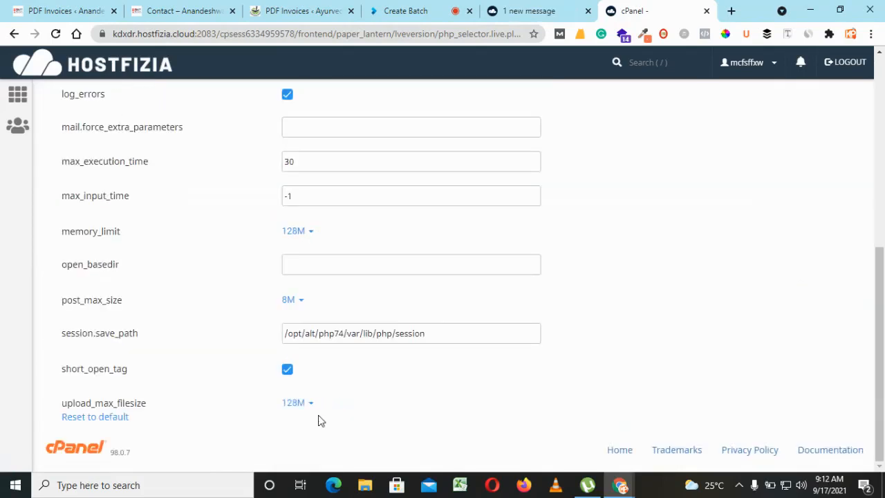
# Set post_max_size to 128M and memory_limit to 368M in the PHP options.
pyautogui.click(289, 305)
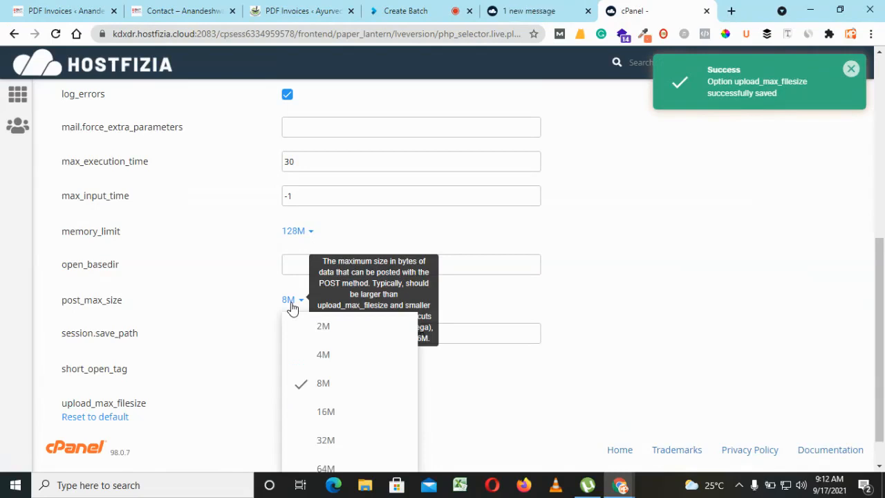
pyautogui.scroll(-1, 291, 308)
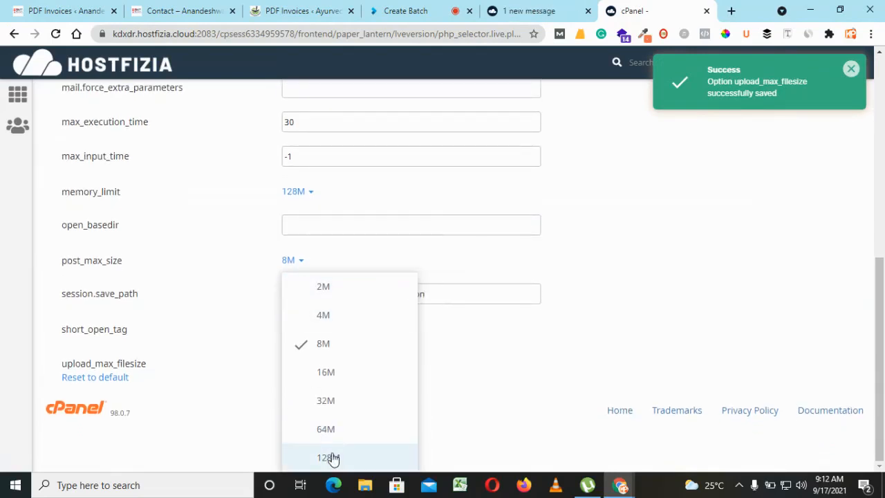
pyautogui.click(330, 458)
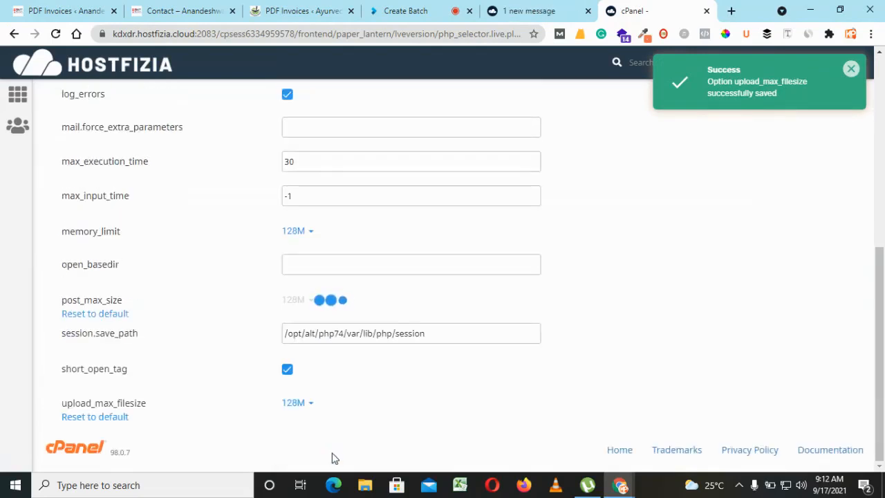
pyautogui.click(296, 230)
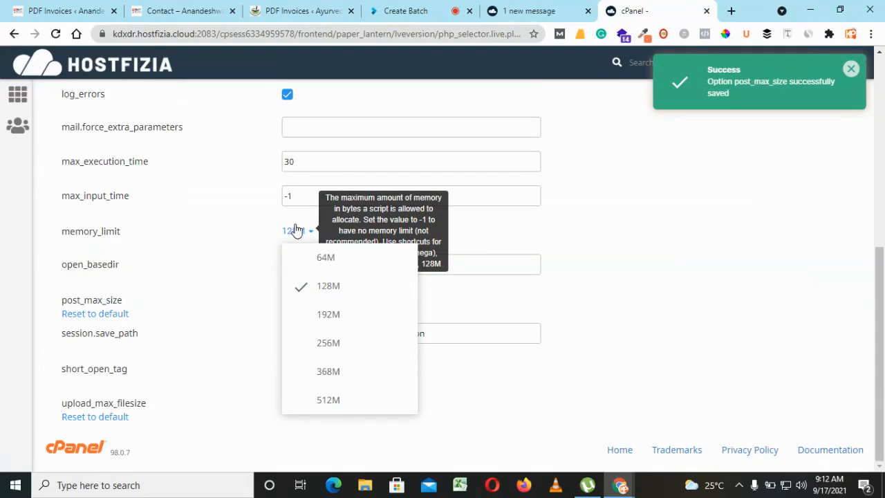
pyautogui.click(328, 376)
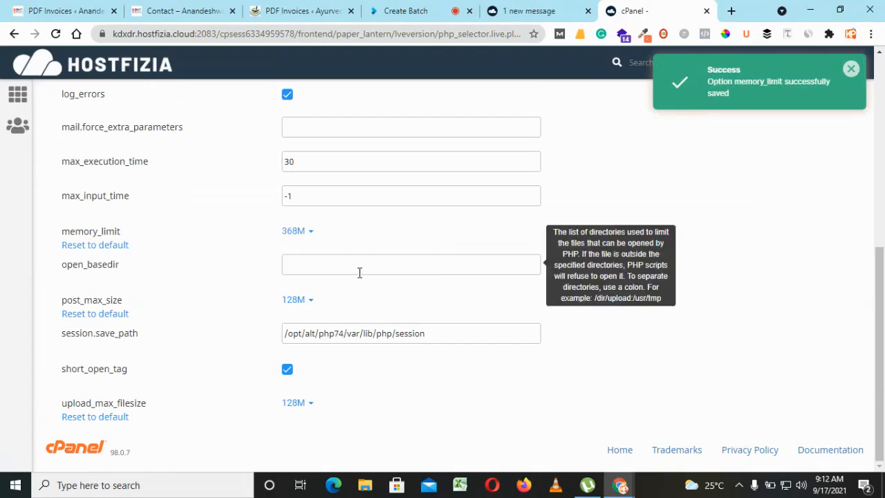
# Reload the Anandeshwar Store's PDF Invoices status page to recheck its system configuration.
pyautogui.click(69, 10)
pyautogui.click(56, 34)
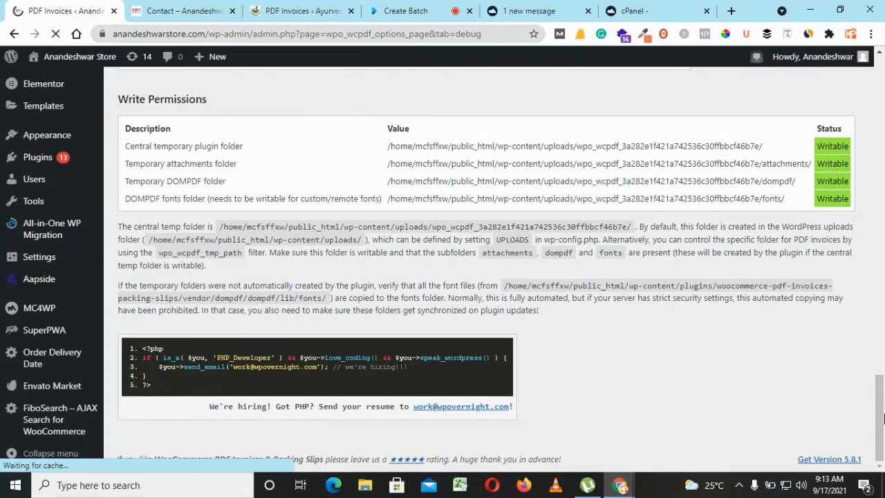
# Check the WordPress and PHP values in the WP Memory Limit row and review the write permissions on the status page.
pyautogui.moveTo(882, 401); pyautogui.dragTo(882, 354)
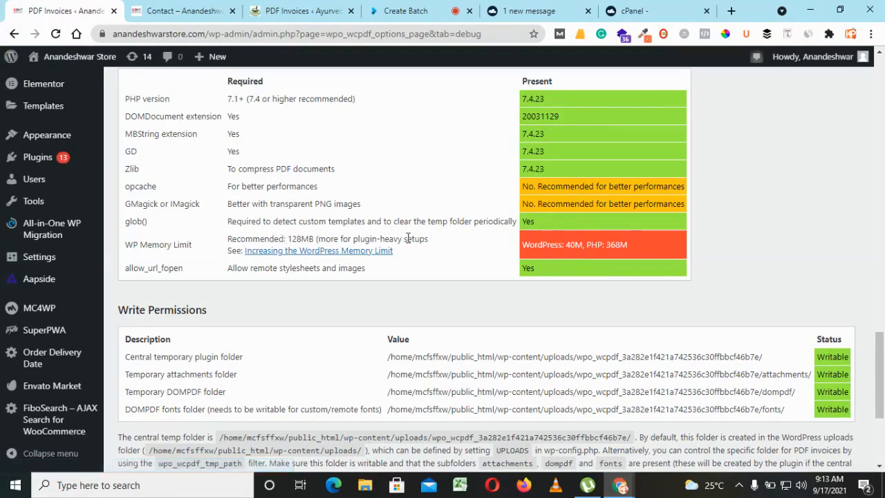
pyautogui.doubleClick(569, 246)
pyautogui.doubleClick(609, 244)
pyautogui.moveTo(880, 376); pyautogui.dragTo(872, 421)
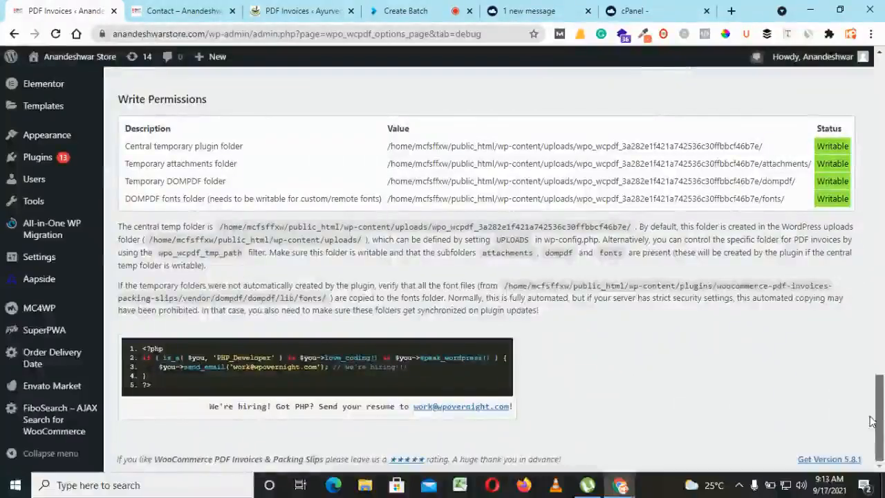
pyautogui.moveTo(871, 422); pyautogui.dragTo(883, 84)
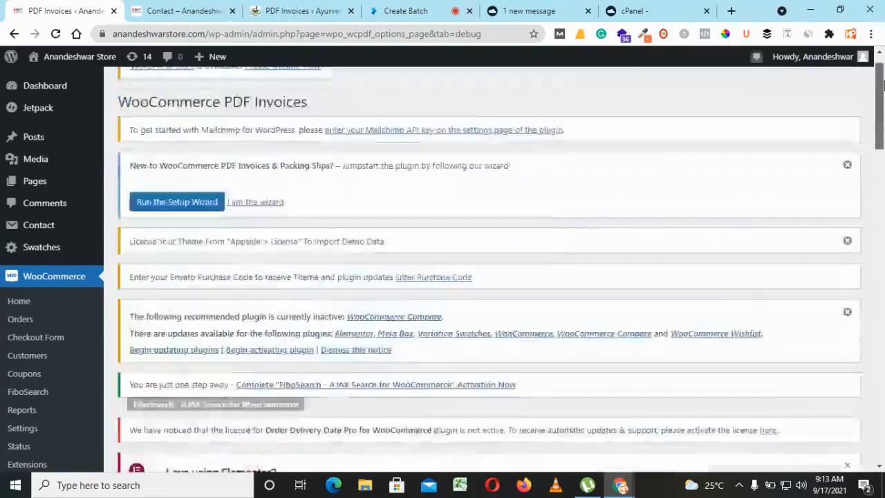
# Close the store, Ayurved Store and hosting tabs, keeping the live class page, and check its classroom attendee list.
pyautogui.click(114, 11)
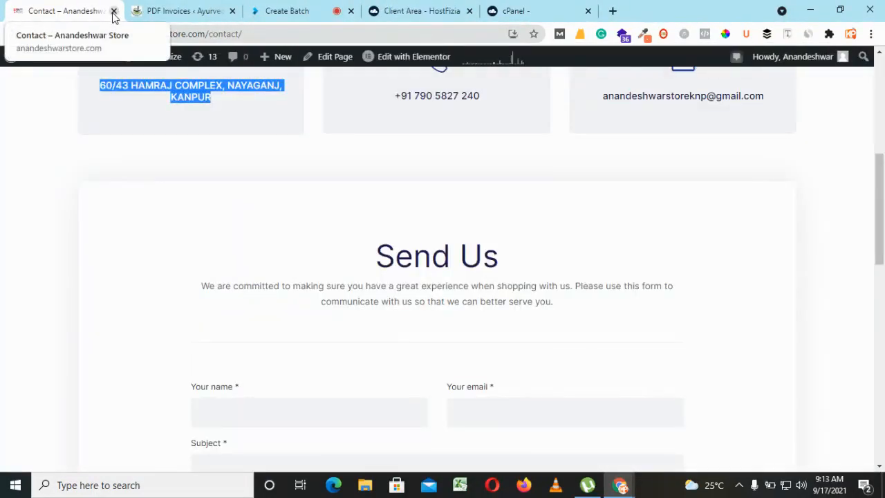
pyautogui.click(837, 243)
pyautogui.moveTo(837, 243); pyautogui.dragTo(166, 97)
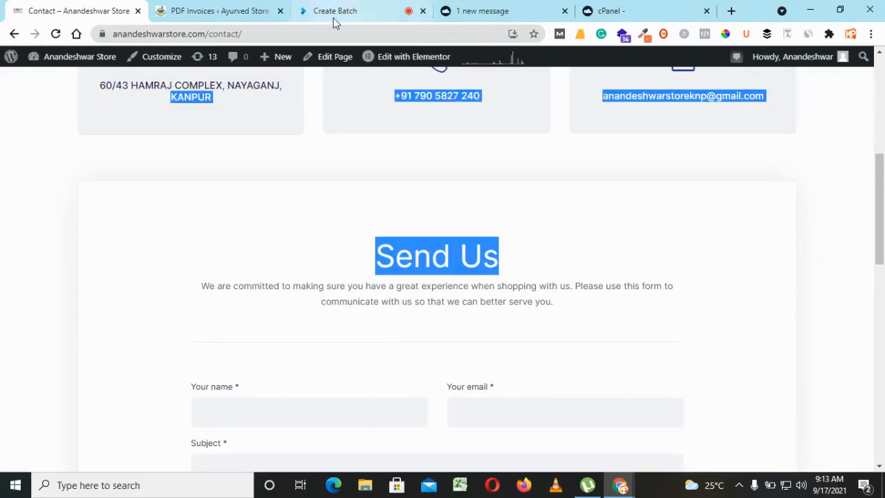
pyautogui.click(137, 11)
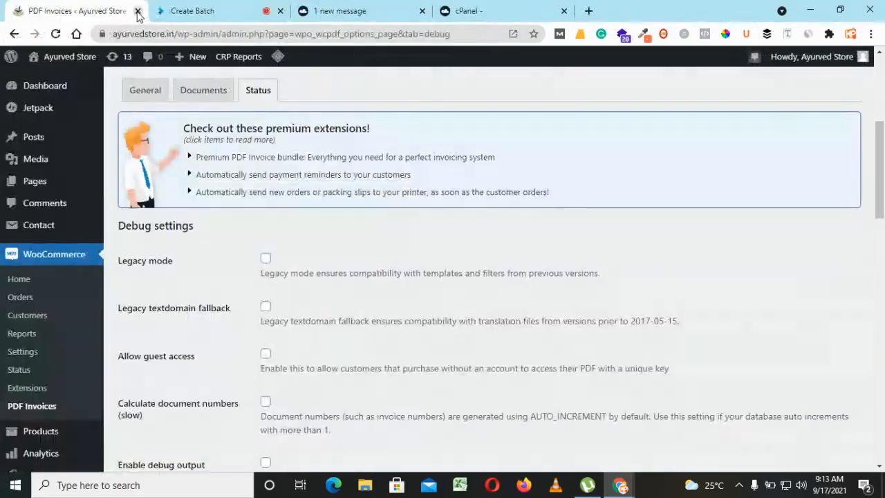
pyautogui.click(137, 12)
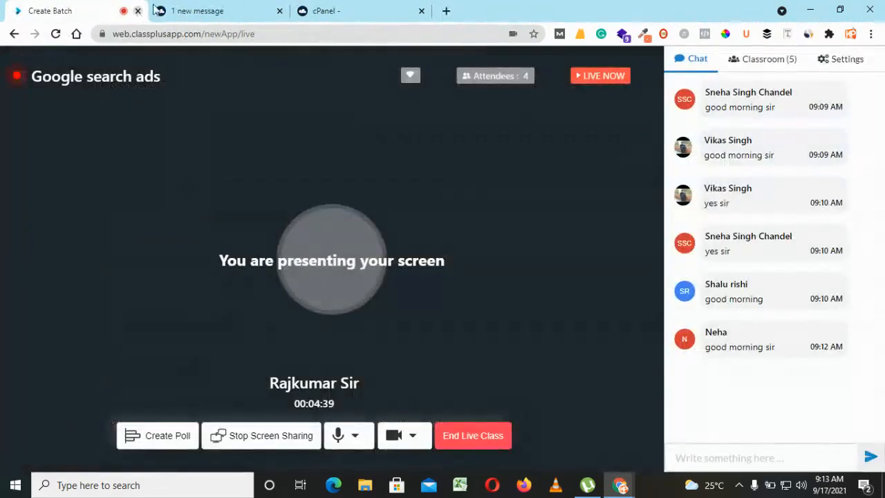
pyautogui.click(259, 8)
pyautogui.click(280, 12)
pyautogui.click(280, 12)
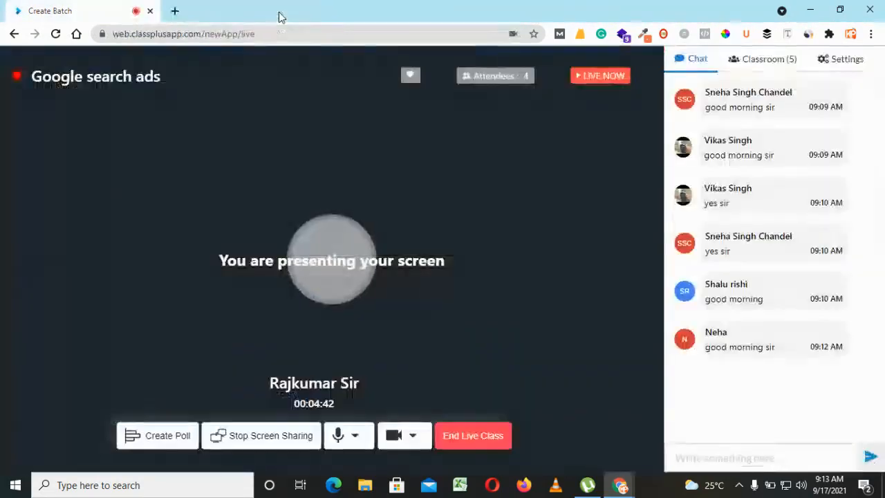
pyautogui.click(773, 61)
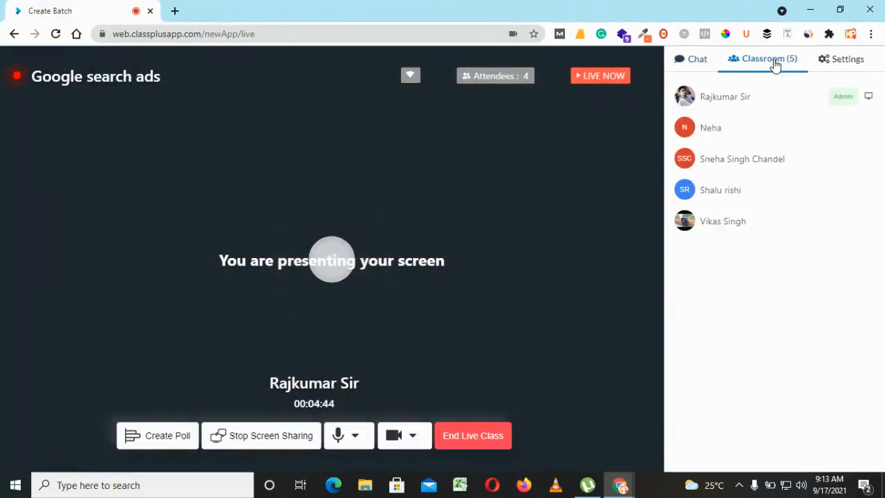
pyautogui.click(700, 62)
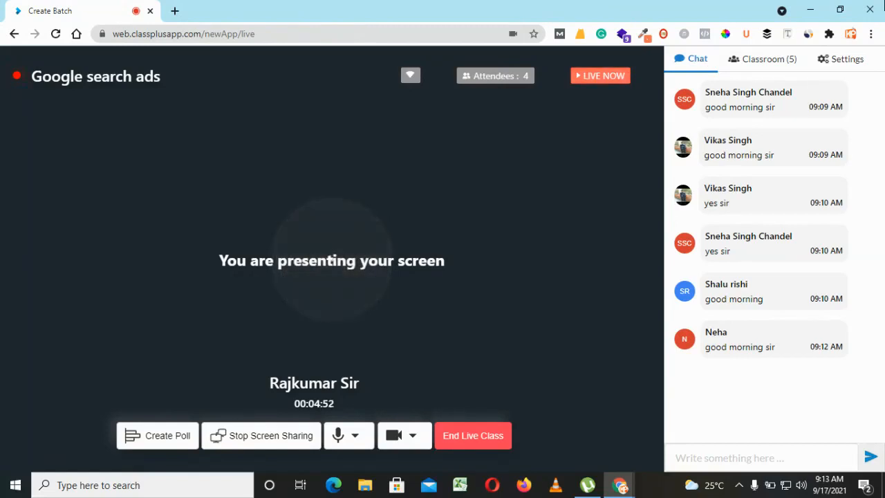
# Open a new browser window with the Biology Trunk profile.
pyautogui.click(849, 33)
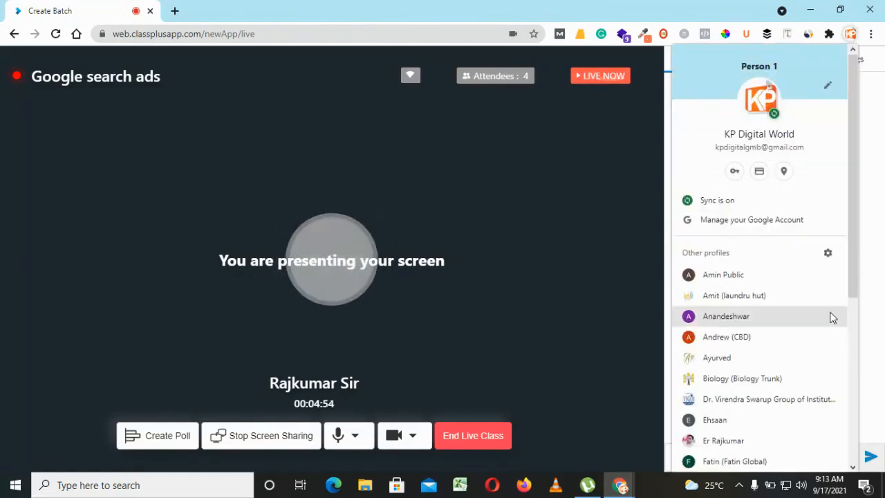
pyautogui.click(852, 360)
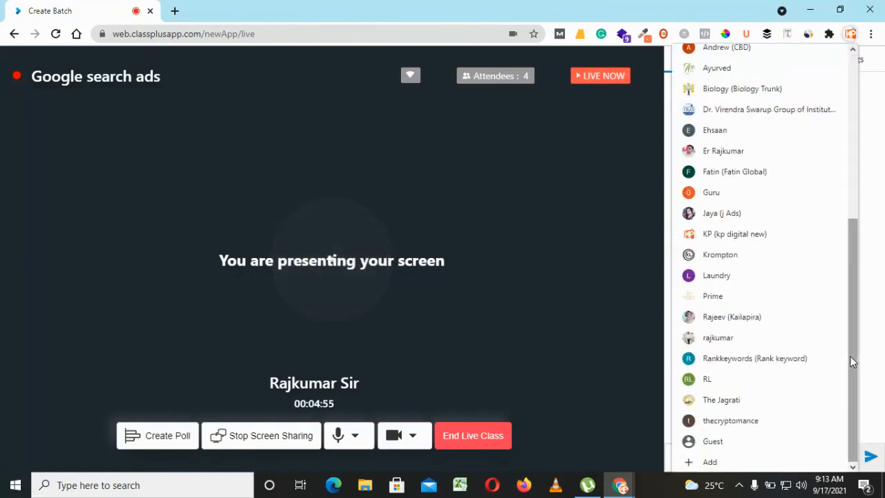
pyautogui.click(750, 96)
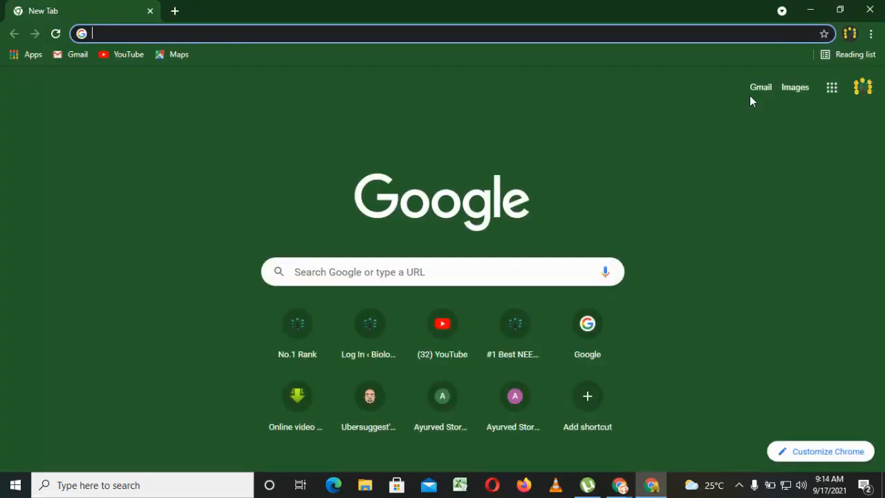
# Search Google for "google ads" and enter the Google Ads account from the official Google Ads website.
pyautogui.write('google ')
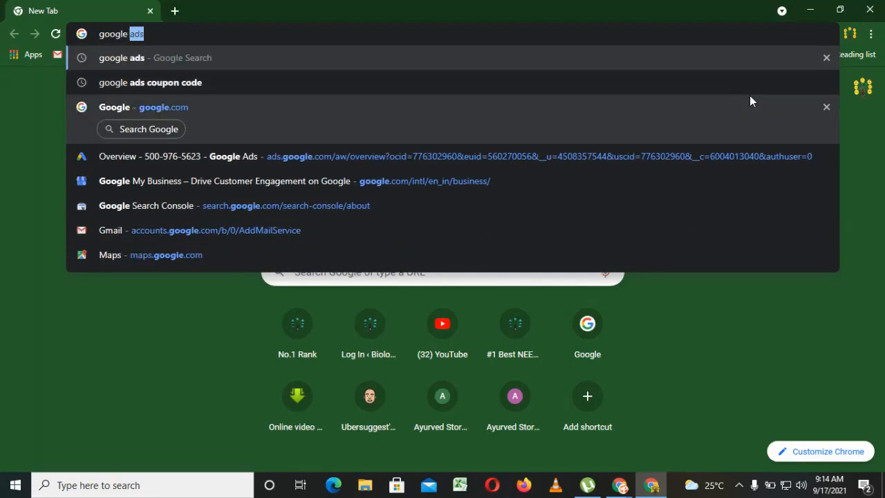
pyautogui.write('ads')
pyautogui.press('Return')
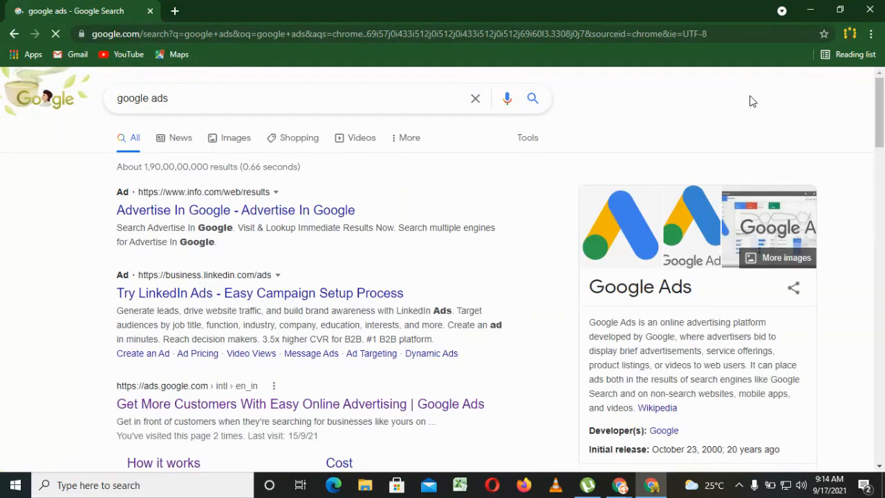
pyautogui.click(275, 407)
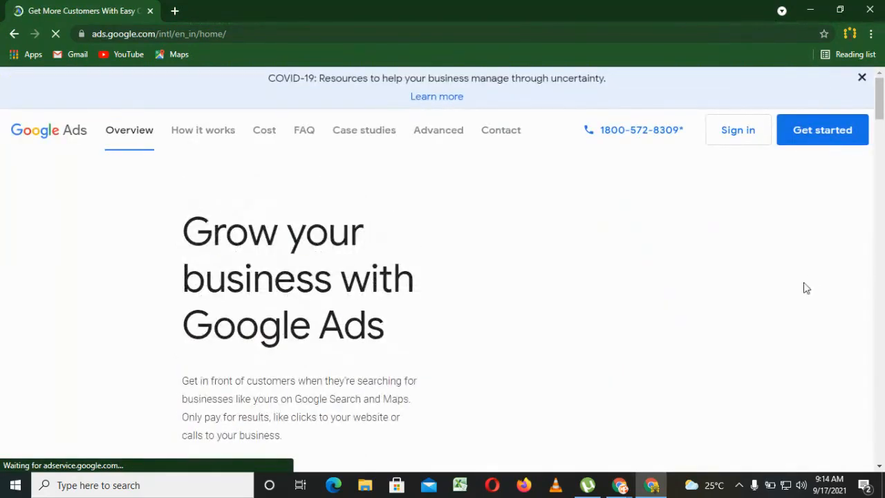
pyautogui.click(828, 135)
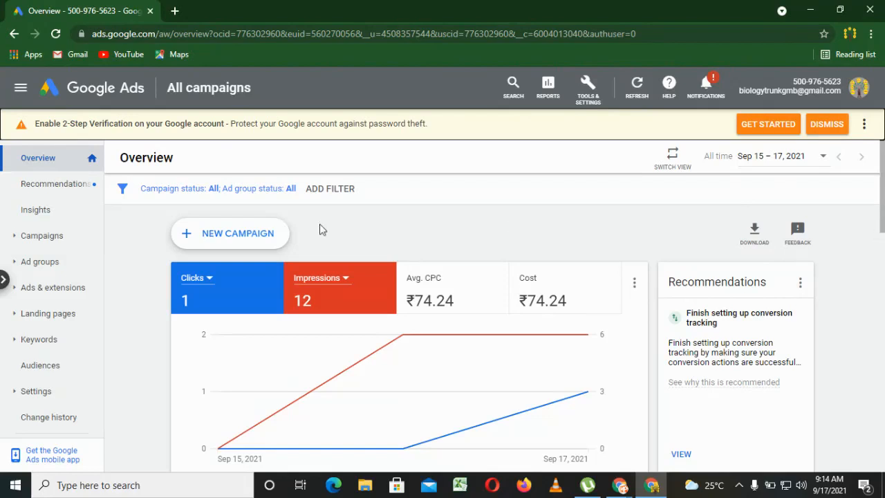
# Review the campaign list with its budgets, statuses, clicks, costs, conversions and bid strategies.
pyautogui.scroll(-5, 143, 246)
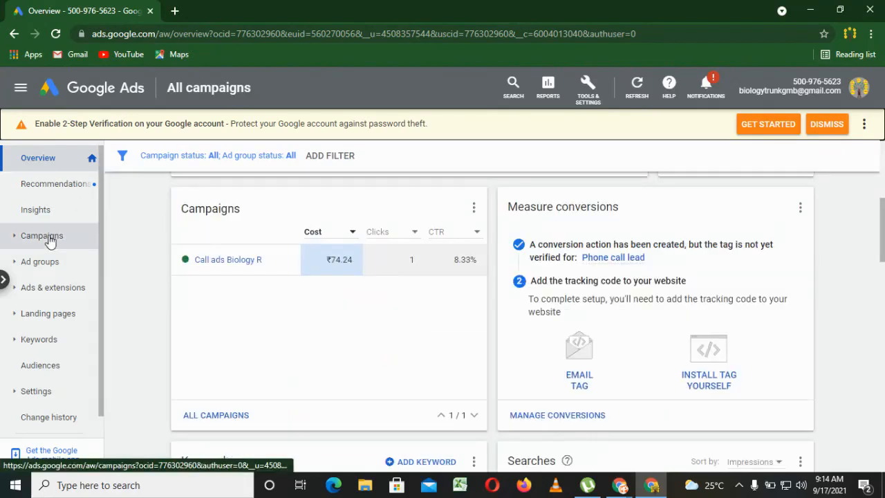
pyautogui.click(48, 237)
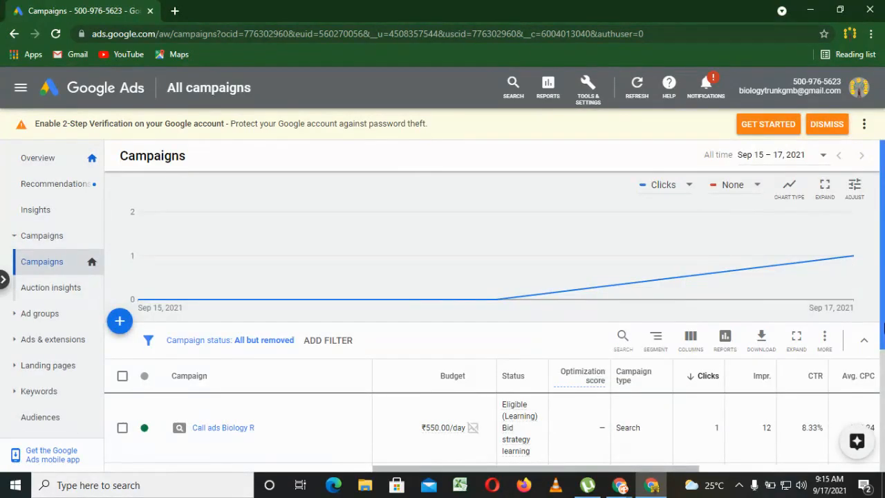
pyautogui.scroll(-2, 882, 327)
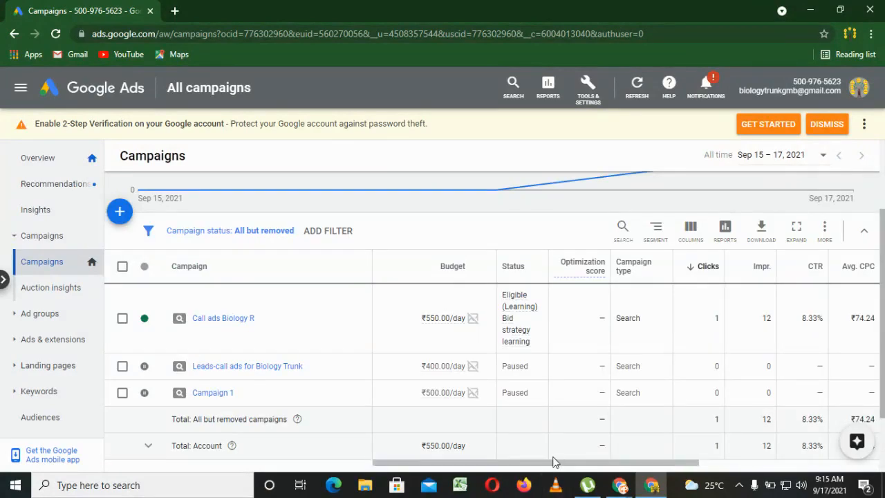
pyautogui.moveTo(574, 469); pyautogui.dragTo(636, 458)
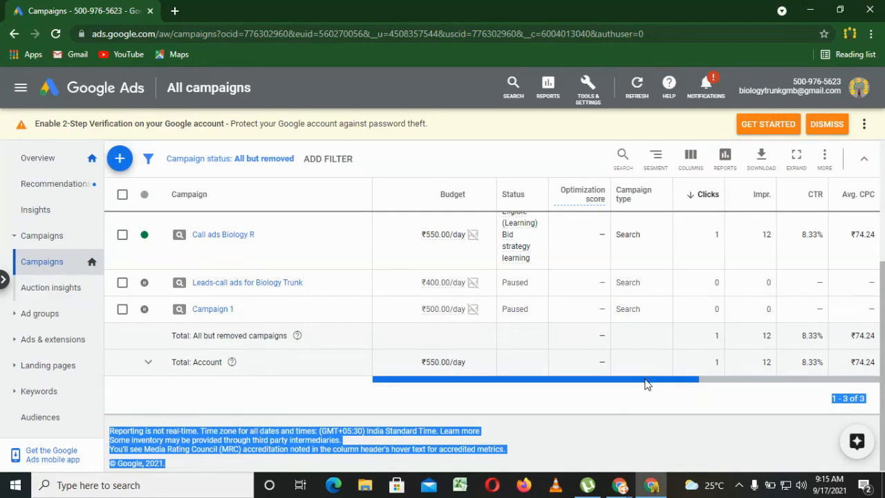
pyautogui.moveTo(646, 384); pyautogui.dragTo(819, 380)
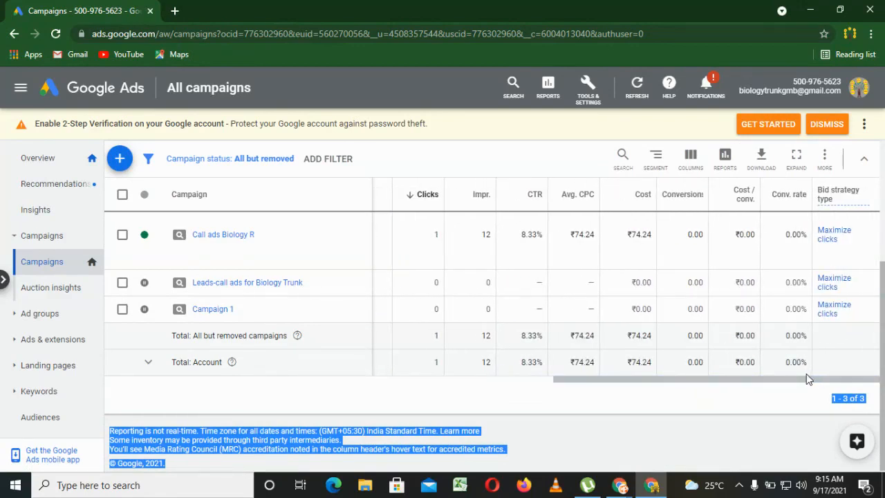
# Open the predefined Call Details report from the Extensions reports and dismiss the notice about removed filters.
pyautogui.click(724, 157)
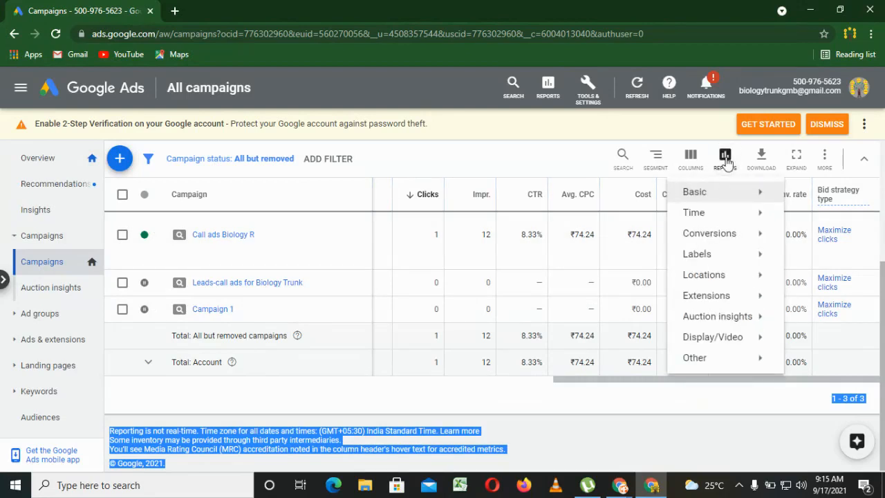
pyautogui.moveTo(690, 300)
pyautogui.click(573, 305)
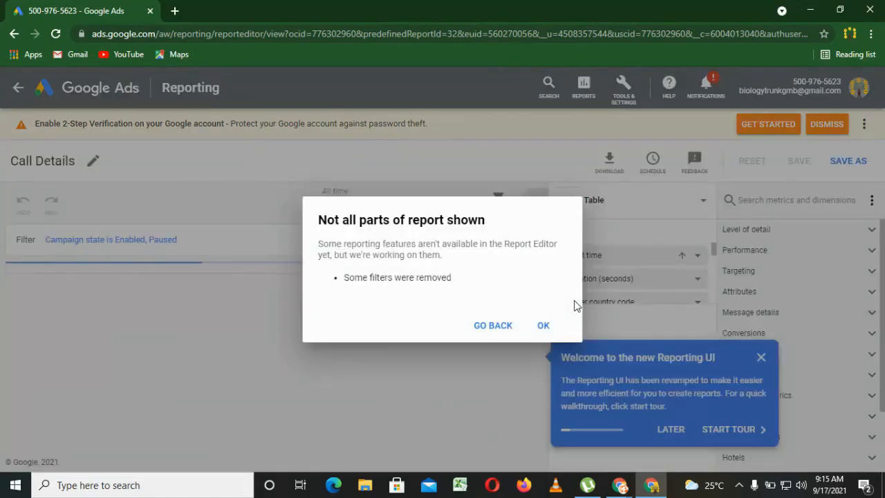
pyautogui.click(538, 323)
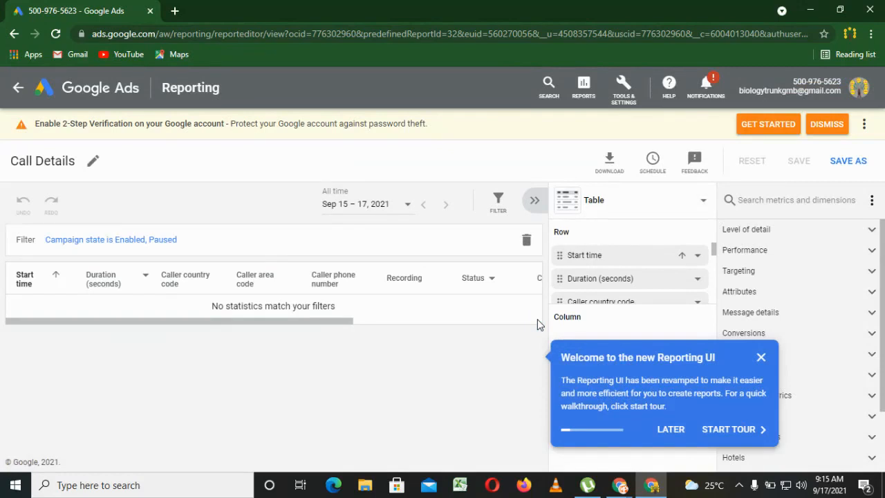
# Return to the account overview and start a new campaign with the Website traffic goal and Search campaign type.
pyautogui.click(88, 99)
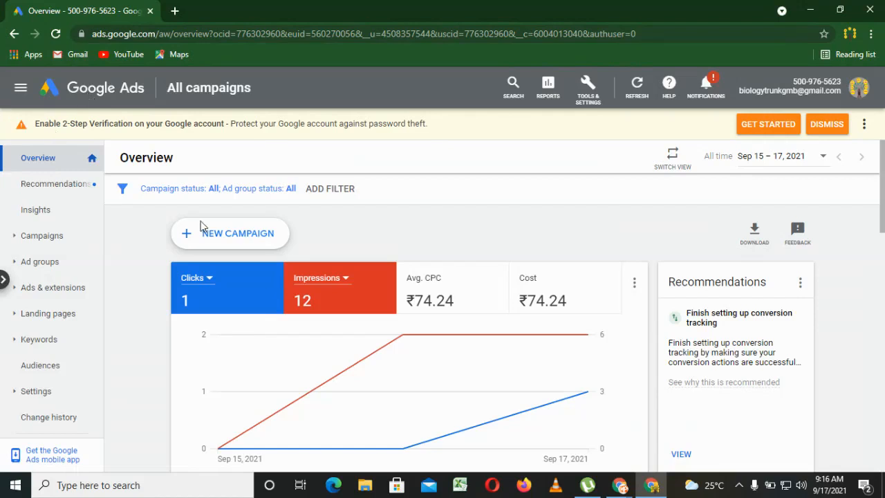
pyautogui.moveTo(883, 186)
pyautogui.mouseDown()
pyautogui.moveTo(884, 212)
pyautogui.moveTo(883, 192)
pyautogui.mouseUp()
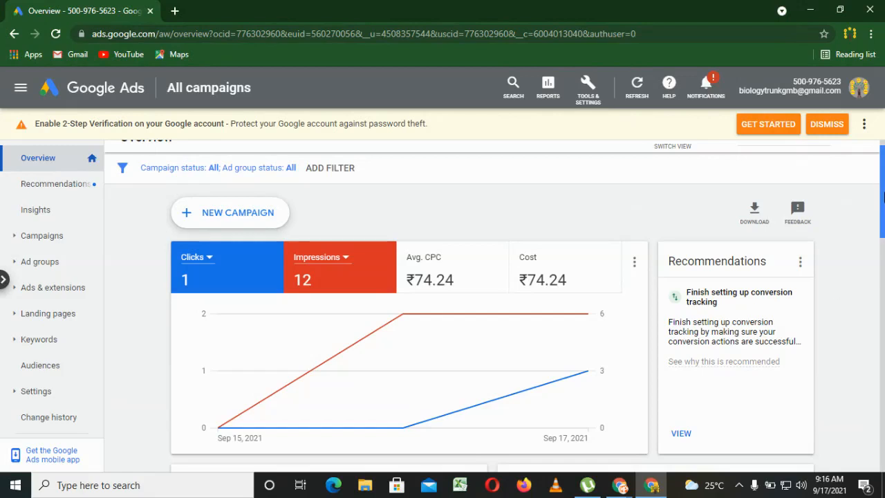
pyautogui.click(224, 211)
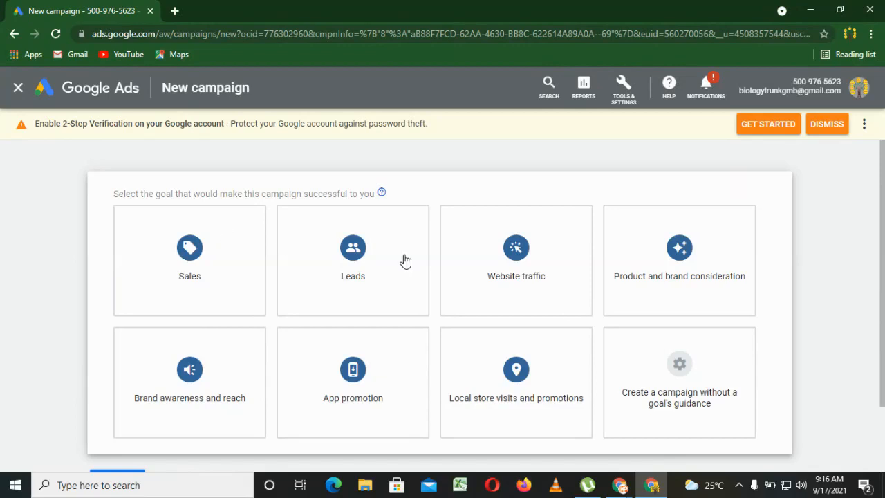
pyautogui.moveTo(557, 300)
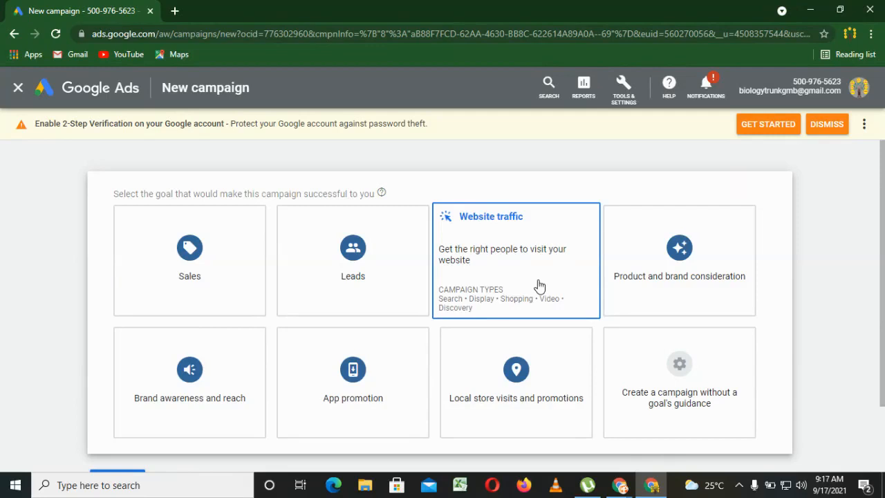
pyautogui.click(538, 284)
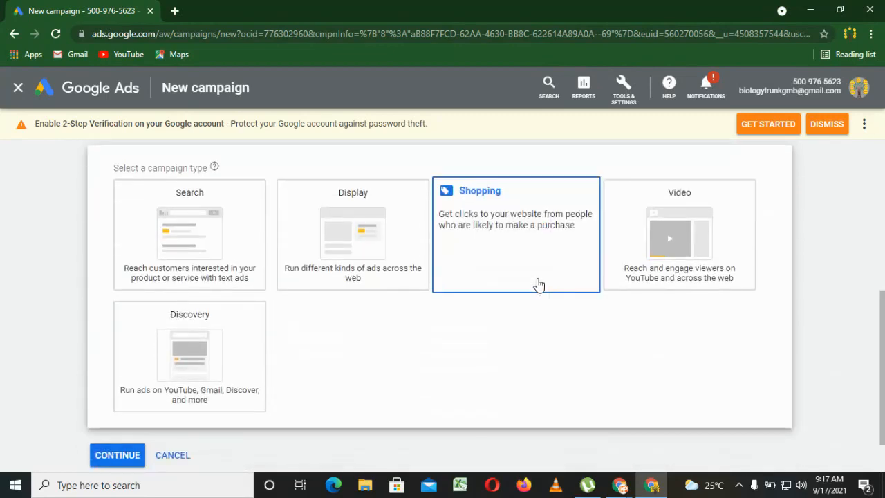
pyautogui.click(167, 234)
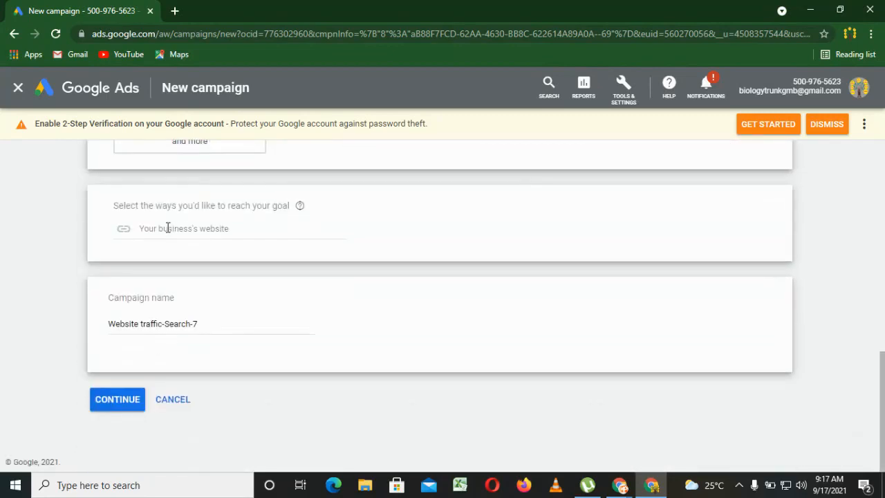
pyautogui.click(180, 228)
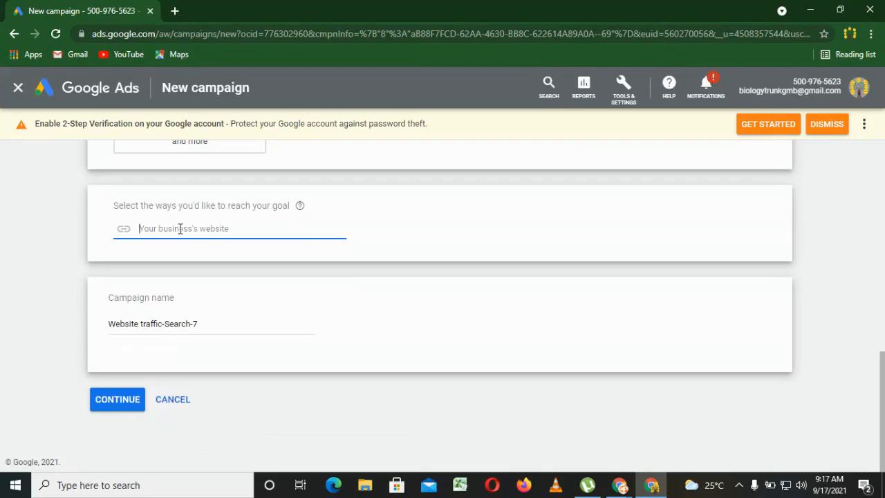
pyautogui.click(176, 9)
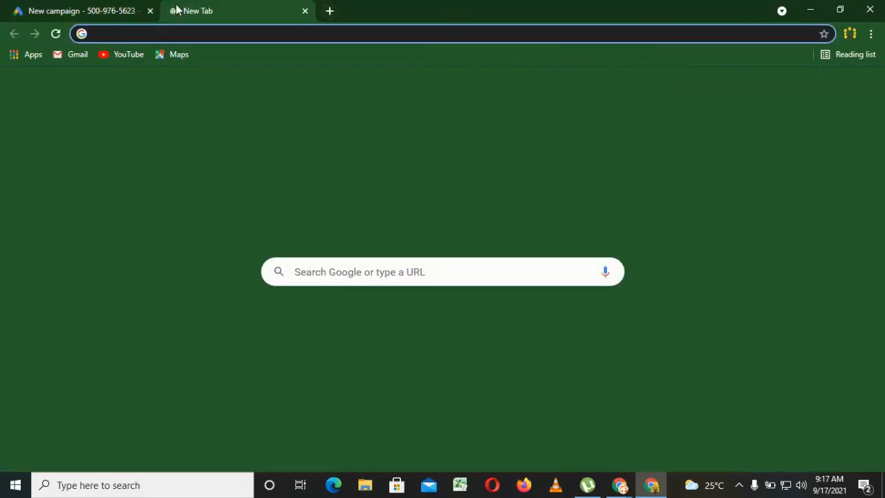
pyautogui.write('bio')
pyautogui.hotkey('ctrl', 'a')
pyautogui.hotkey('ctrl', 'c')
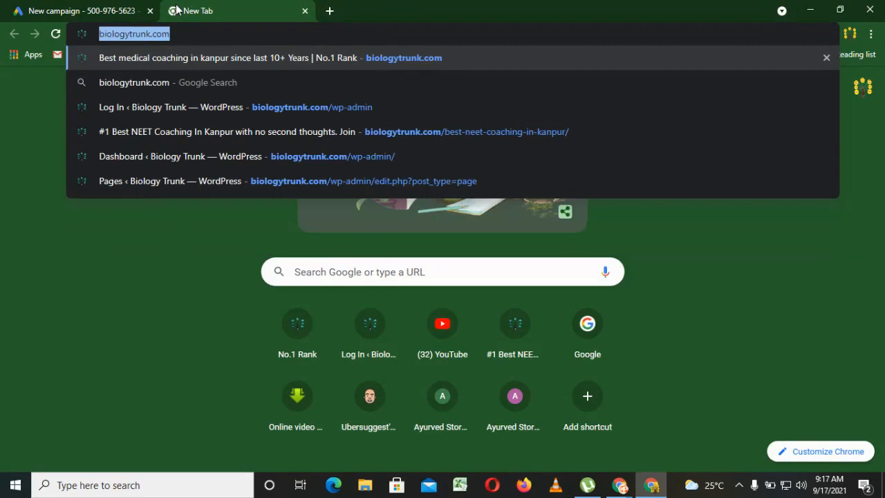
pyautogui.click(59, 8)
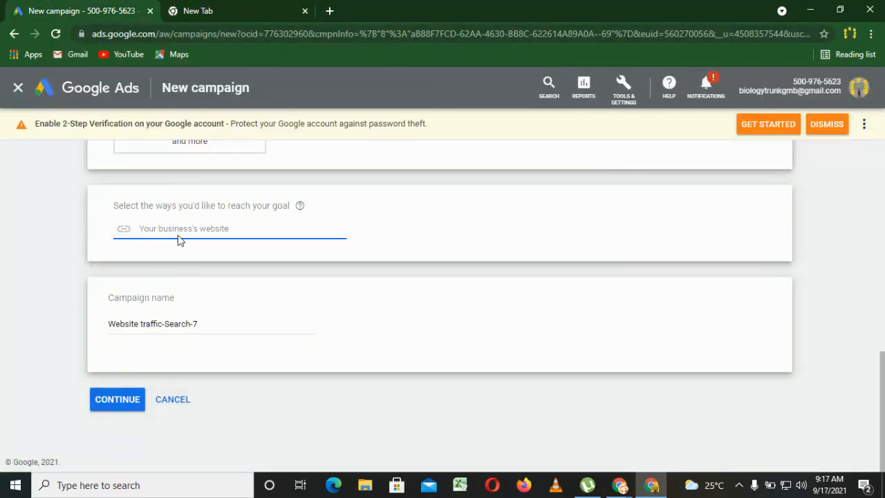
pyautogui.hotkey('ctrl', 'v')
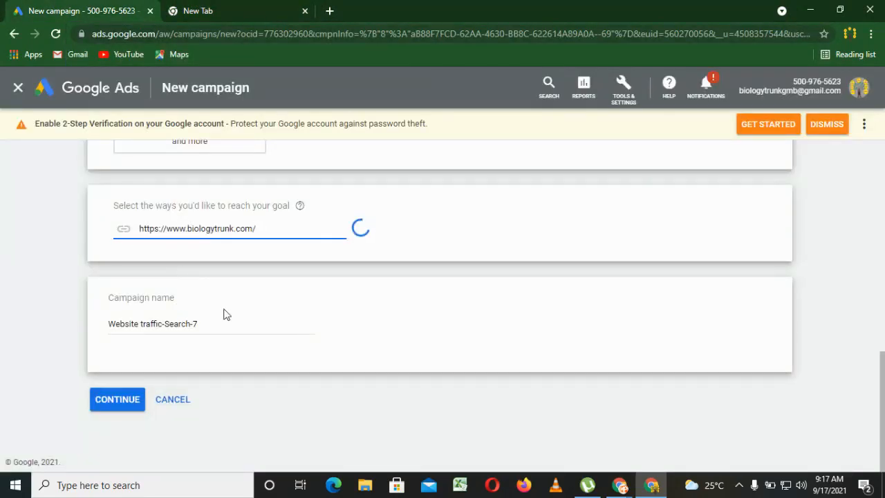
# Name the campaign "Website traffic ads bu search testing" and continue to the budget and bidding settings.
pyautogui.moveTo(214, 324); pyautogui.dragTo(93, 332)
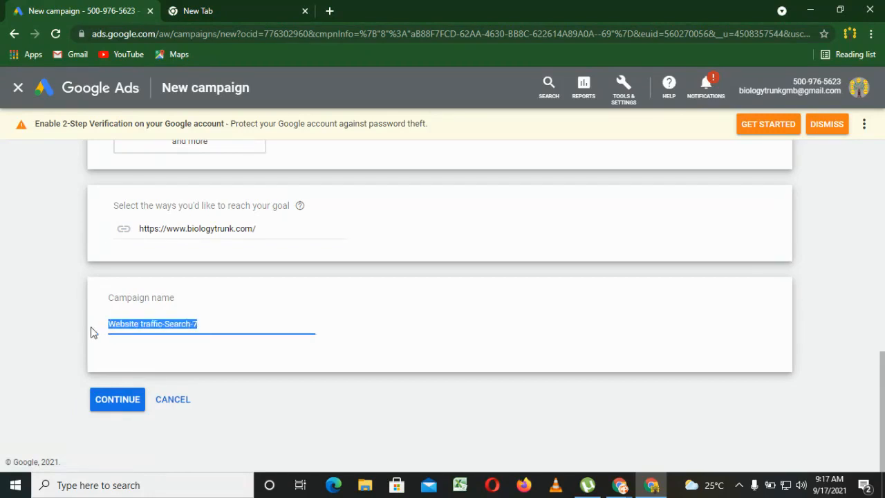
pyautogui.write('Web')
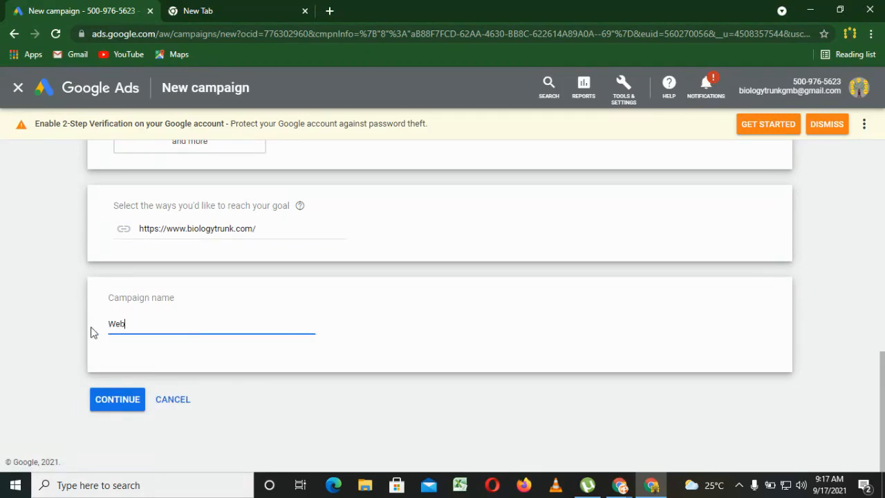
pyautogui.write('site traffic ads bu search testi')
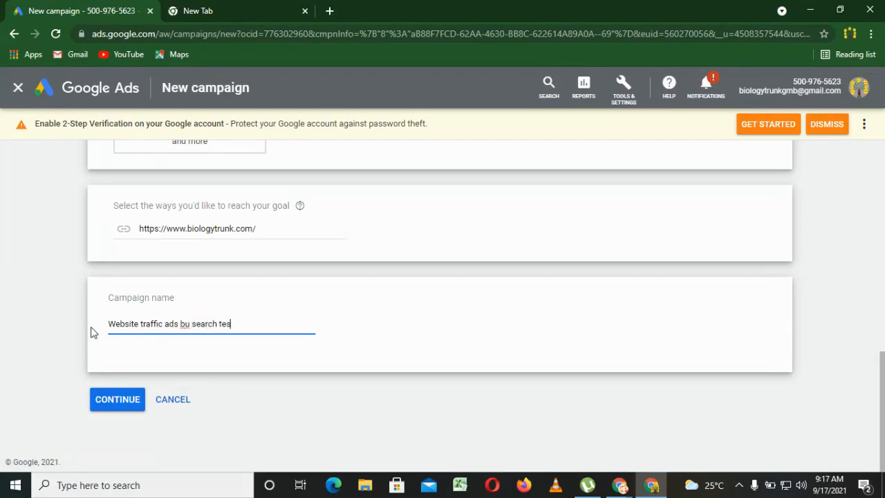
pyautogui.write('ng')
pyautogui.click(119, 405)
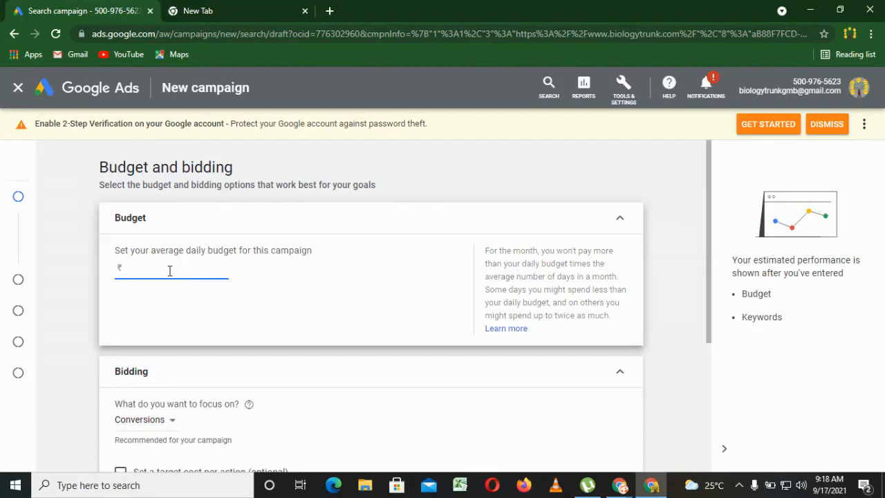
# Set the campaign's average daily budget to ₹500.
pyautogui.write('500')
pyautogui.click(158, 309)
pyautogui.moveTo(708, 311); pyautogui.dragTo(695, 418)
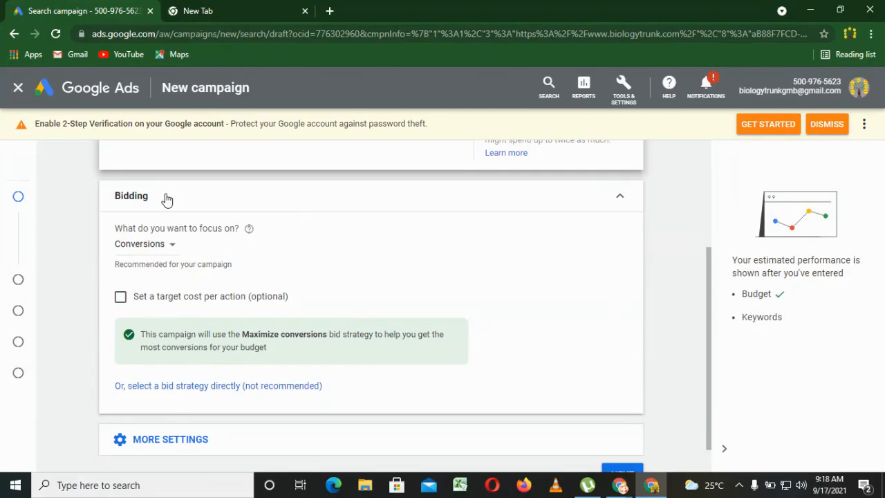
# Search Google for "neet coaching" in a new browser tab and examine the ads among the results.
pyautogui.click(332, 11)
pyautogui.write('b')
pyautogui.press('BackSpace')
pyautogui.press('BackSpace')
pyautogui.write('n')
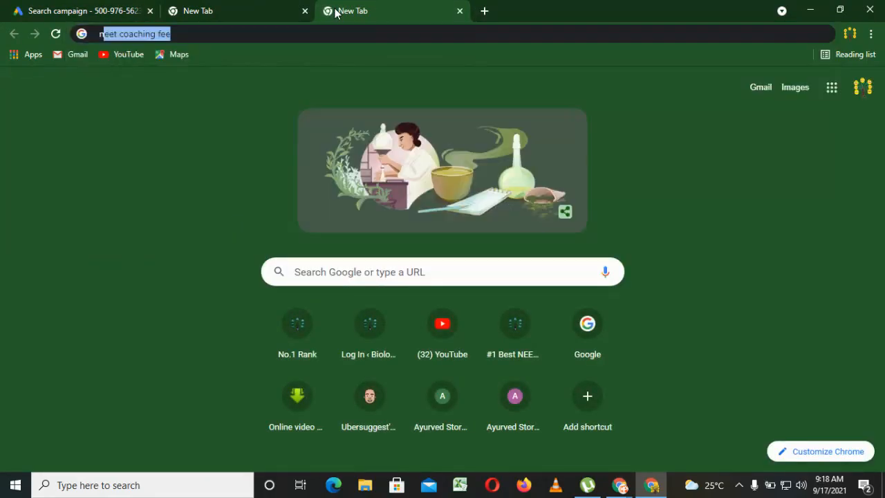
pyautogui.write('eet')
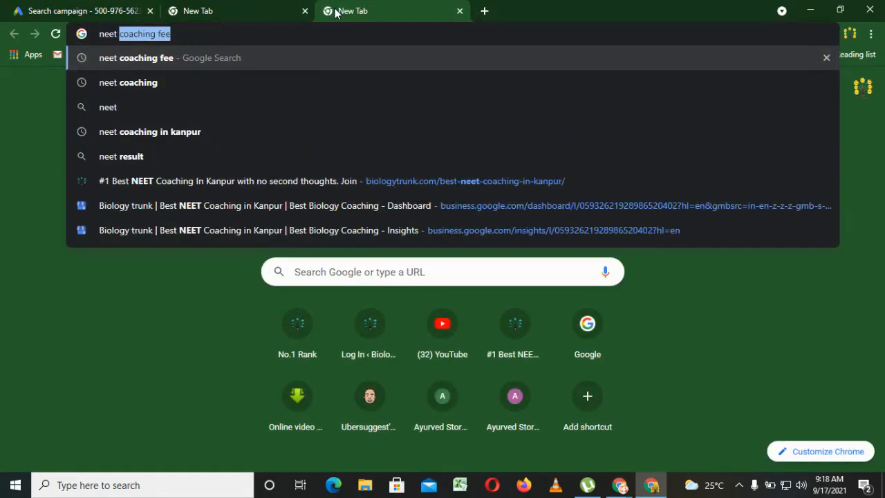
pyautogui.write(' coaching')
pyautogui.press('Return')
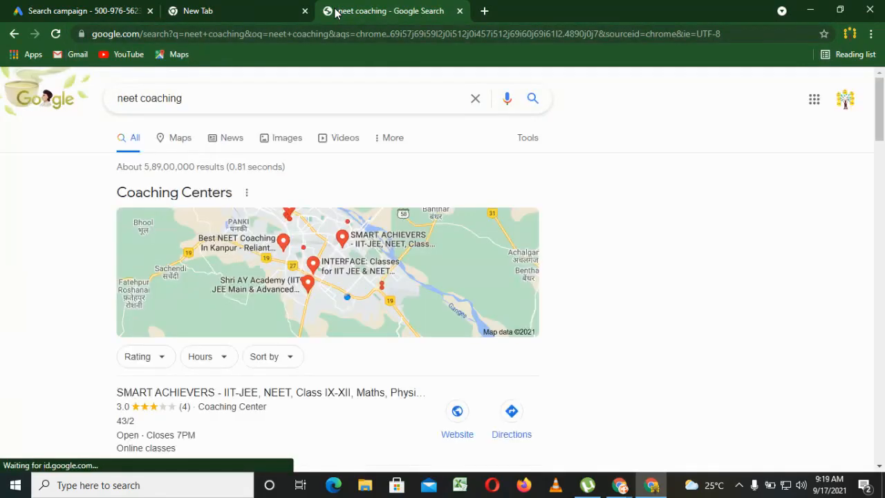
pyautogui.moveTo(880, 128); pyautogui.dragTo(882, 397)
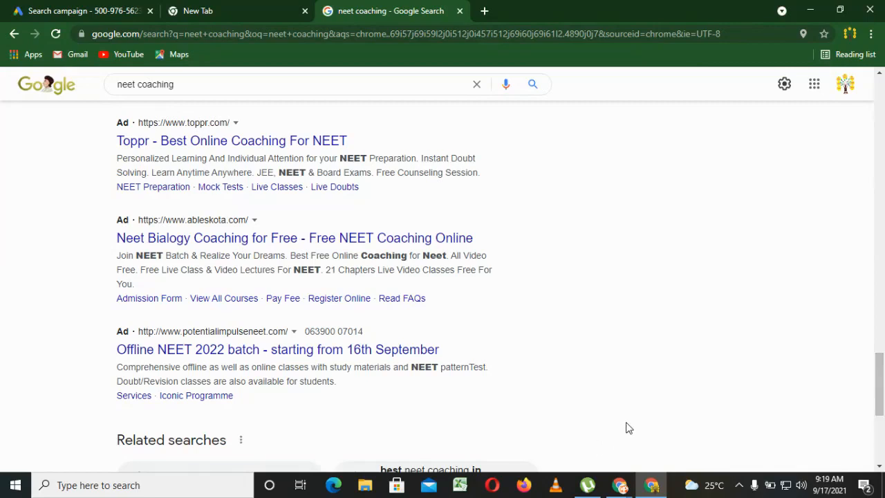
# Return to the campaign draft and set the bidding focus to Clicks.
pyautogui.click(88, 8)
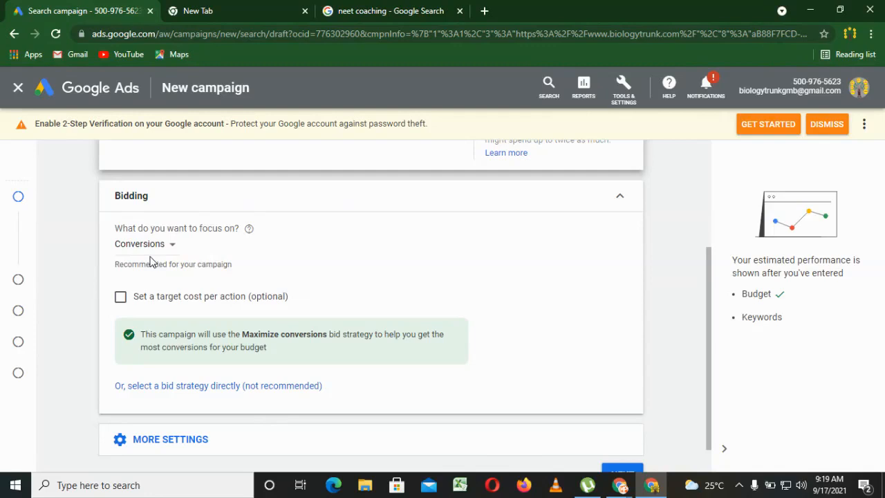
pyautogui.click(153, 248)
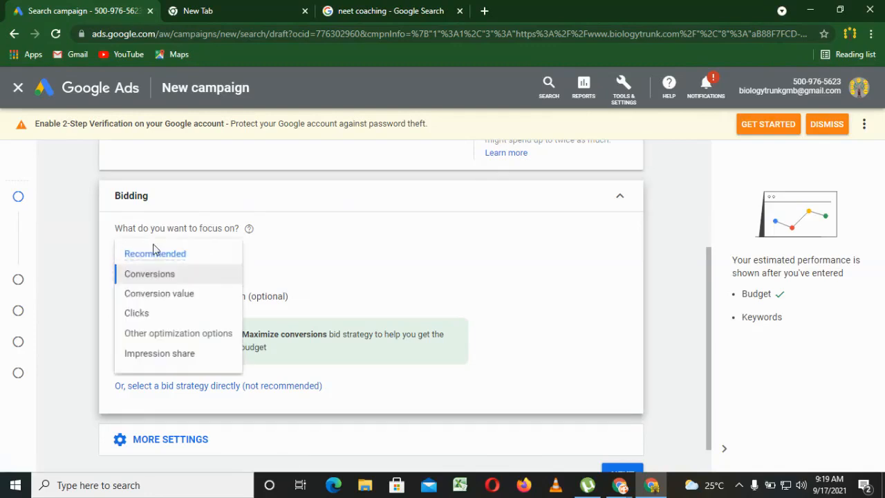
pyautogui.click(155, 320)
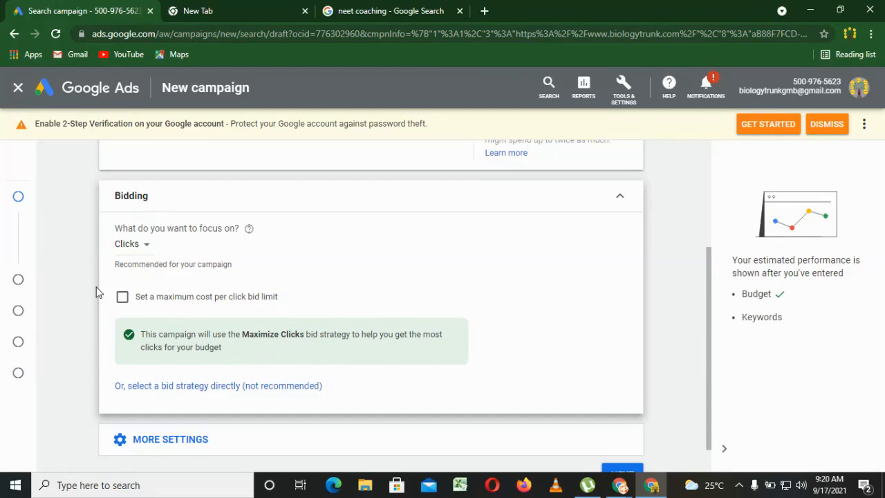
# Try Impression share as the bidding focus and switch back to Clicks.
pyautogui.click(132, 246)
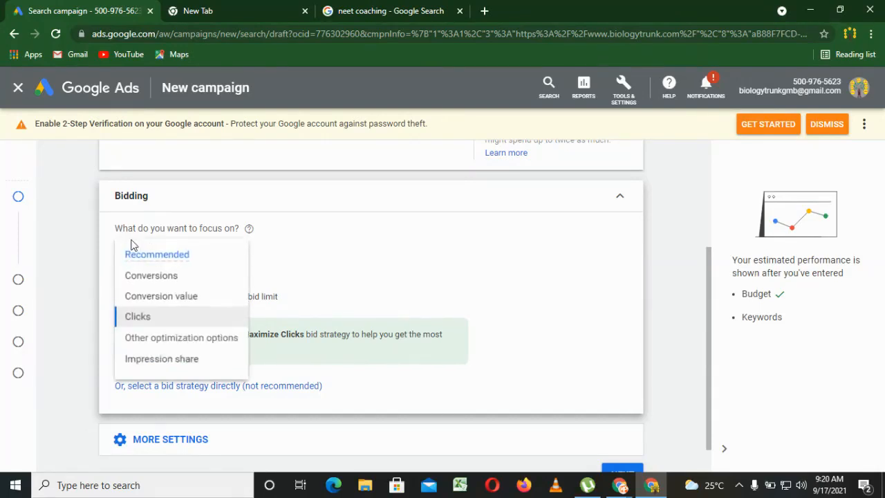
pyautogui.click(166, 361)
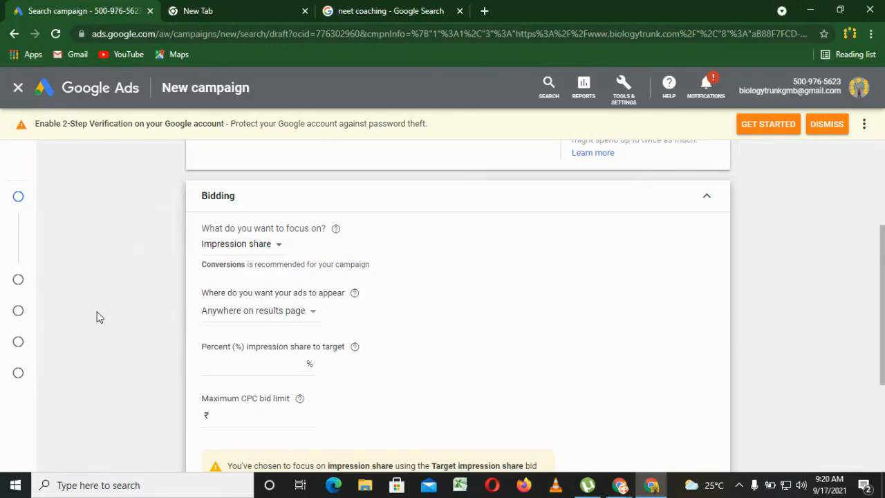
pyautogui.click(214, 248)
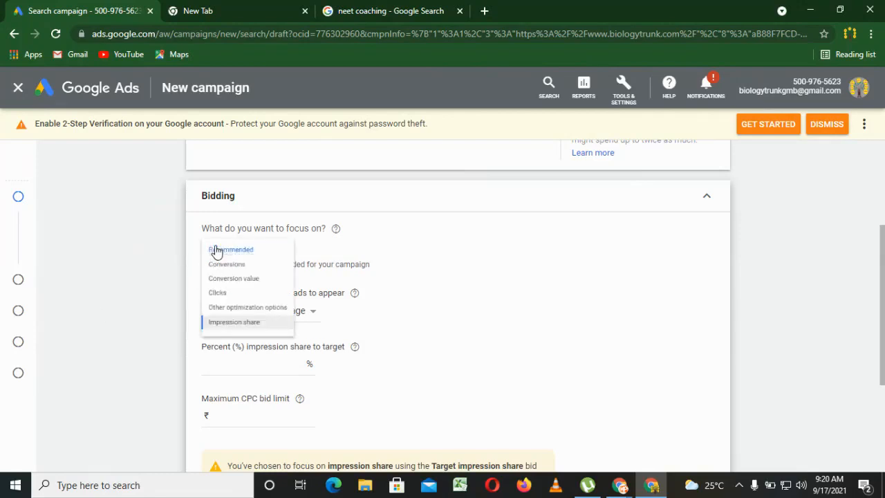
pyautogui.click(226, 318)
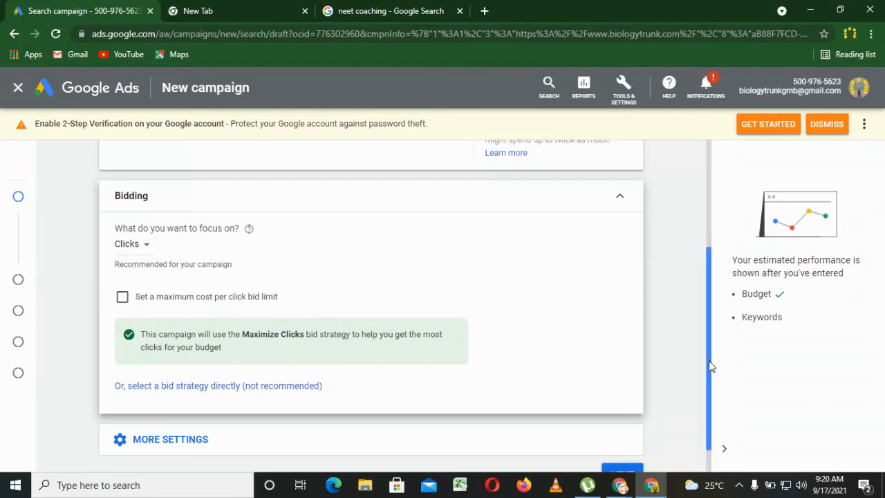
# Check the Ad rotation options under the additional bidding settings and proceed to the campaign settings.
pyautogui.moveTo(710, 367); pyautogui.dragTo(714, 442)
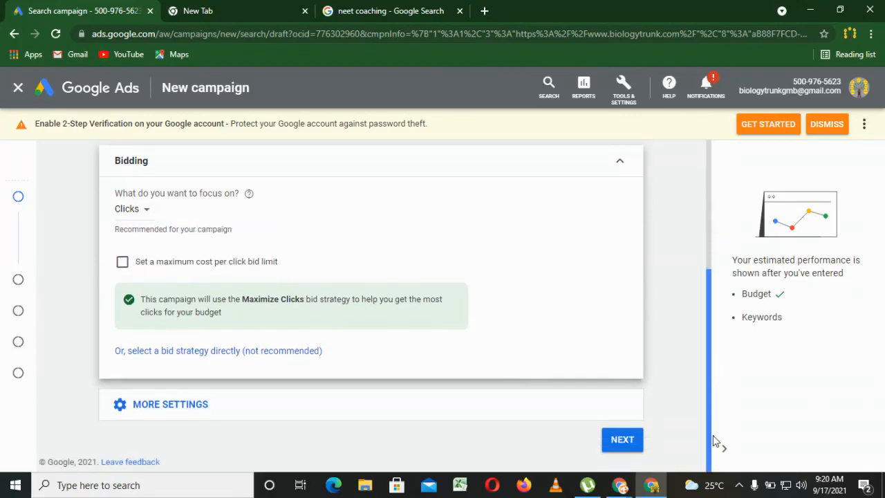
pyautogui.click(197, 407)
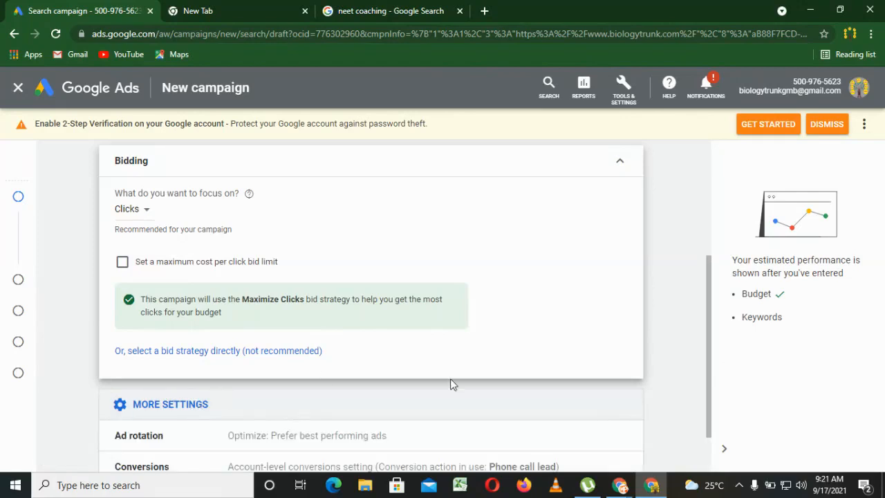
pyautogui.scroll(-2, 712, 416)
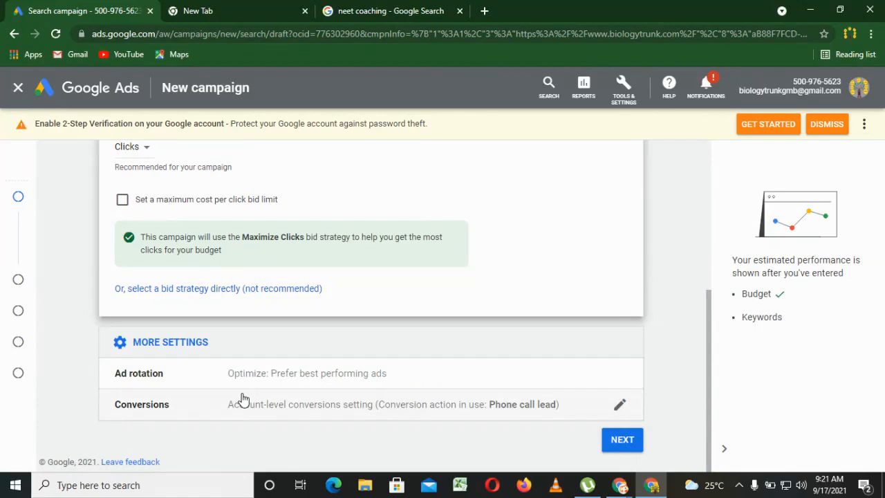
pyautogui.click(257, 385)
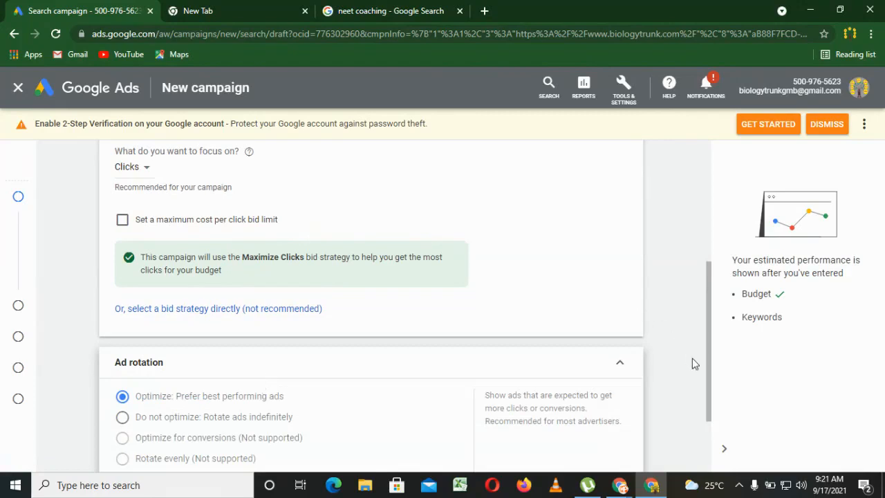
pyautogui.moveTo(708, 378); pyautogui.dragTo(707, 429)
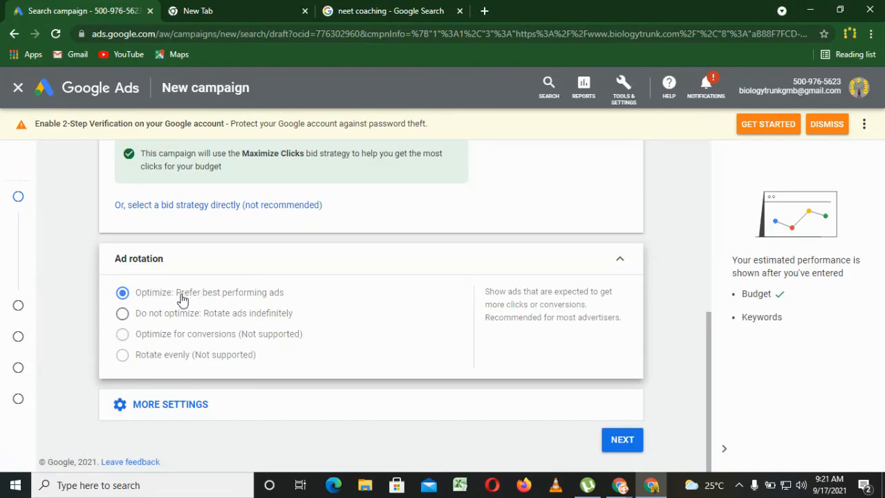
pyautogui.click(612, 261)
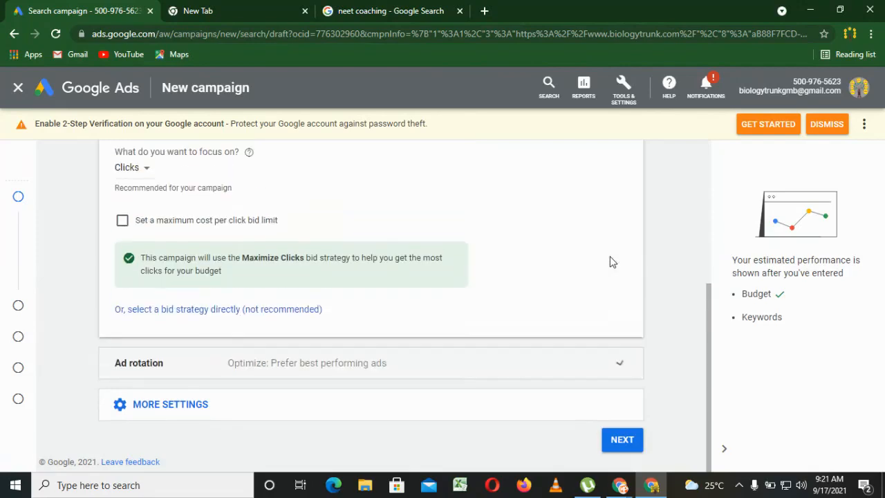
pyautogui.click(622, 441)
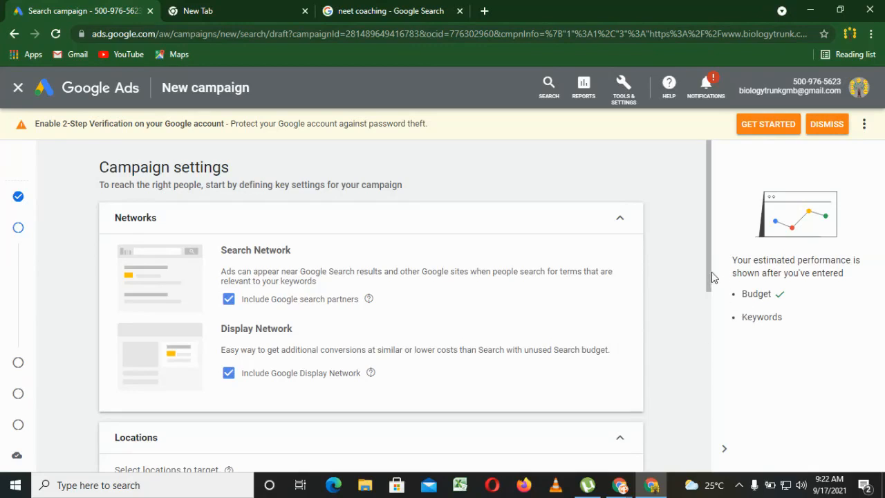
# Exclude the Google Display Network and target the city of Kanpur, Uttar Pradesh, India as the campaign location.
pyautogui.moveTo(710, 277); pyautogui.dragTo(705, 316)
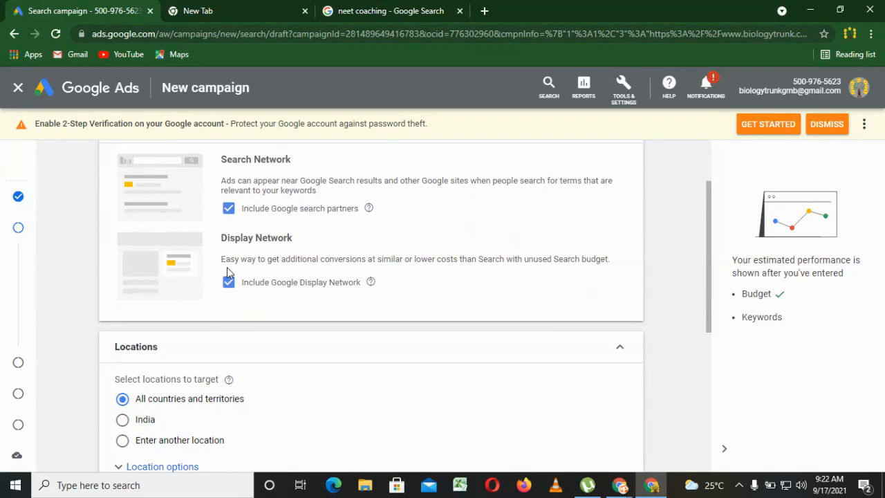
pyautogui.click(231, 282)
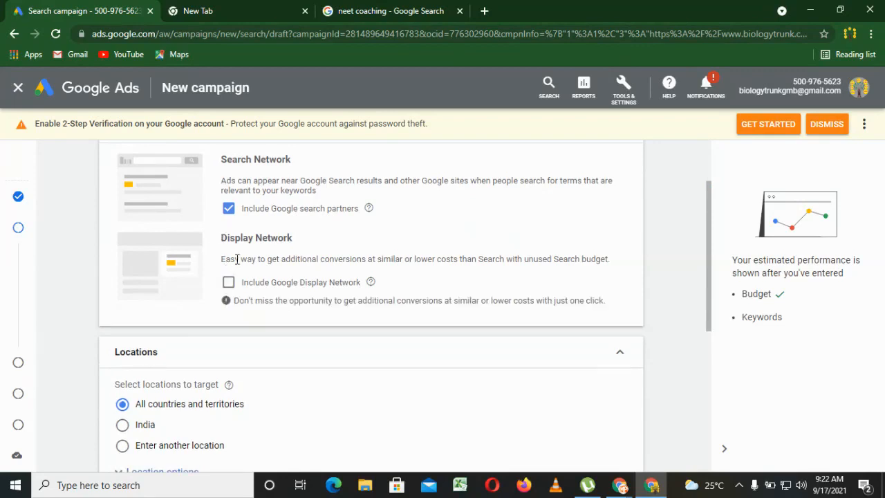
pyautogui.moveTo(712, 309); pyautogui.dragTo(701, 401)
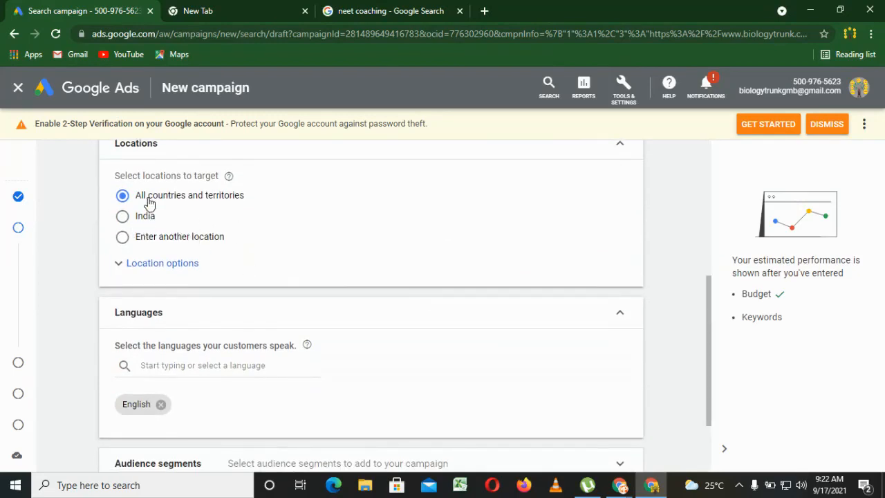
pyautogui.click(123, 237)
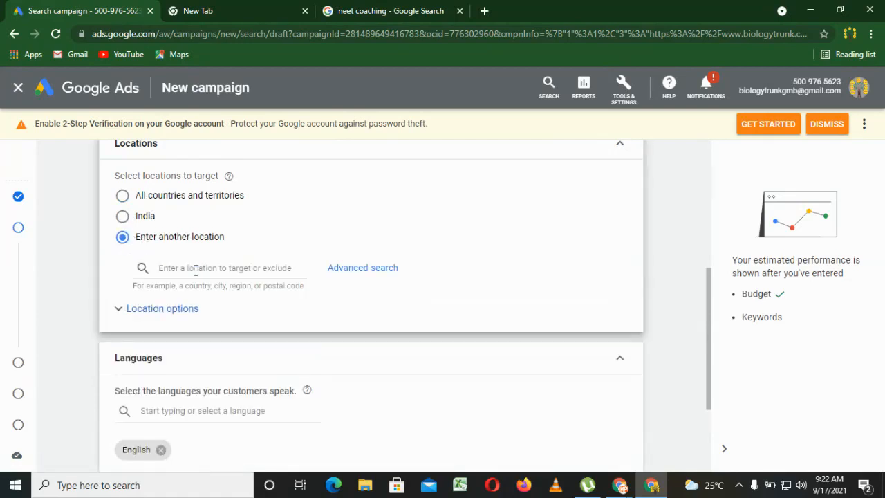
pyautogui.click(210, 268)
pyautogui.write('k')
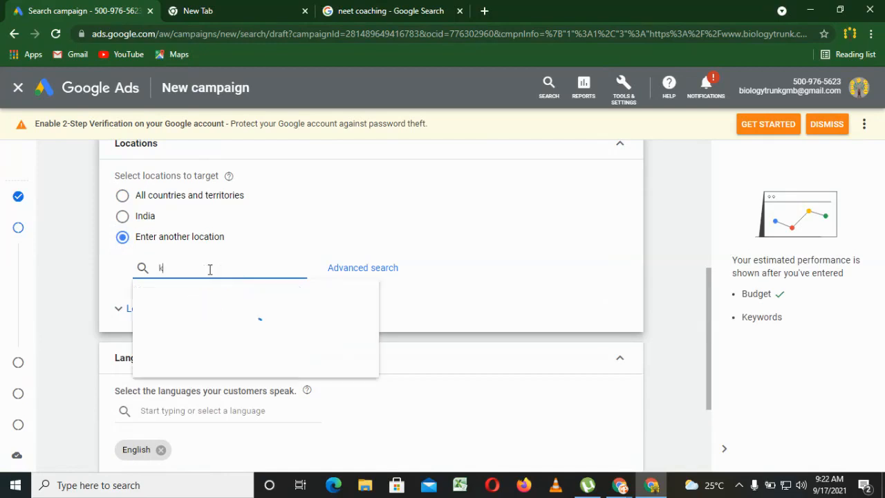
pyautogui.write('anpur')
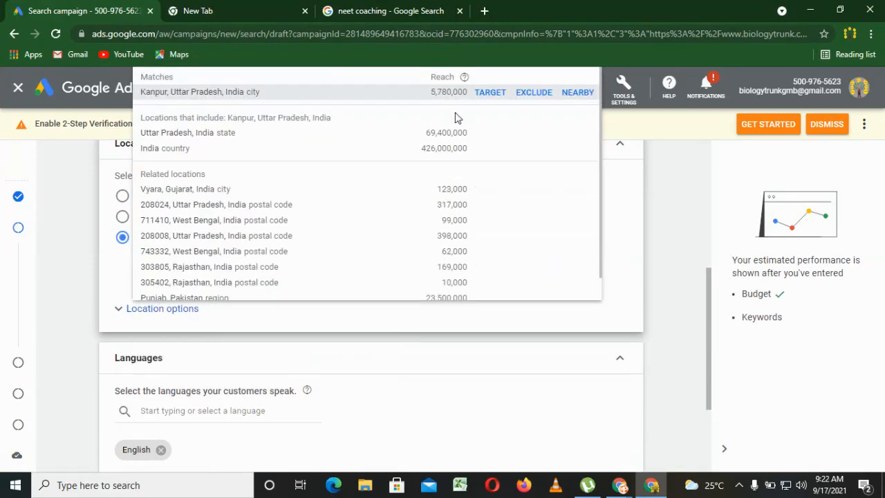
pyautogui.click(492, 90)
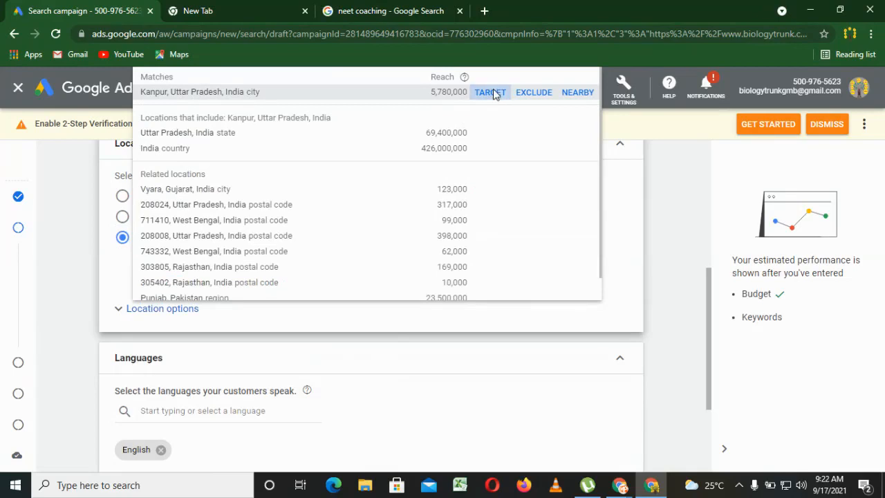
# Add the city of Unnao, Uttar Pradesh, India as a second targeted location for the campaign.
pyautogui.click(192, 321)
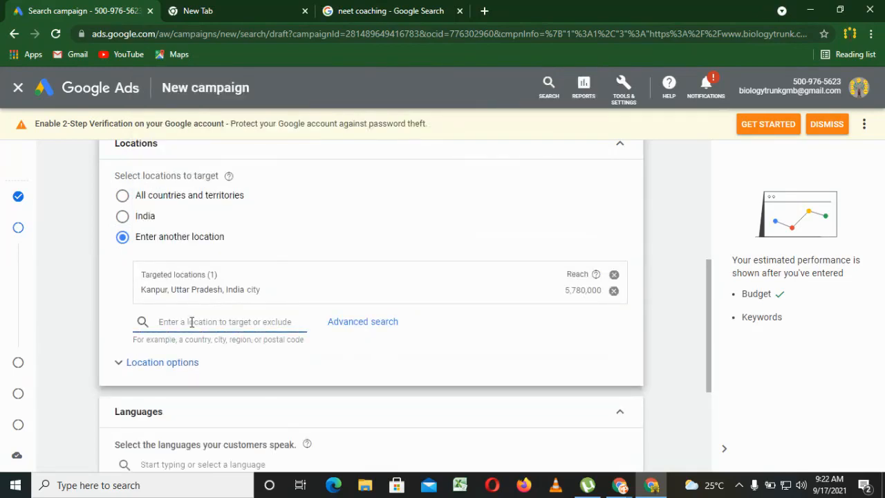
pyautogui.write('unb')
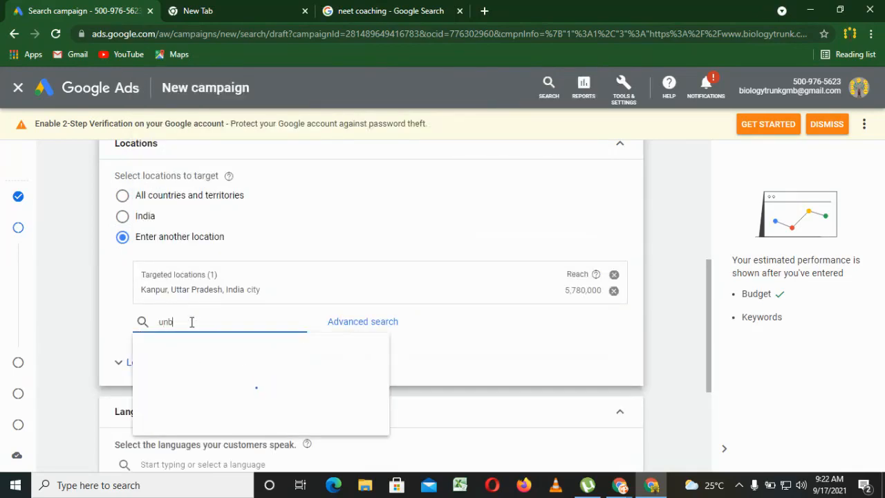
pyautogui.write('na')
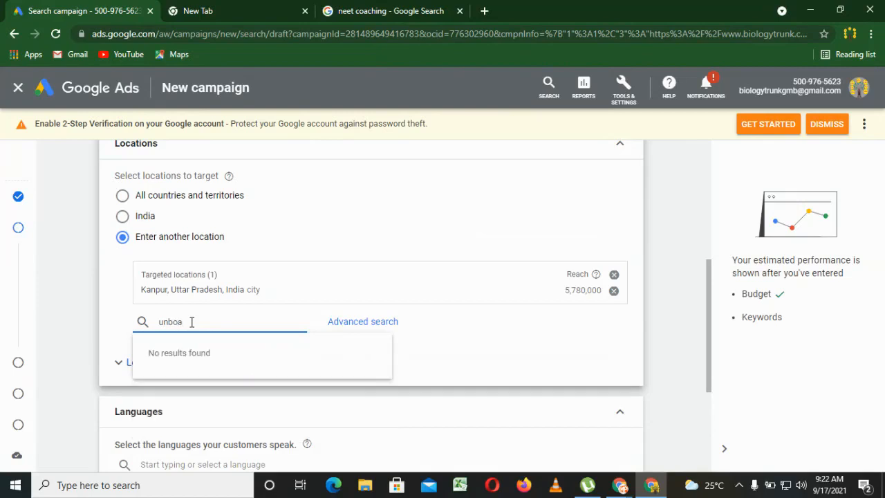
pyautogui.press('BackSpace')
pyautogui.press('BackSpace')
pyautogui.press('BackSpace')
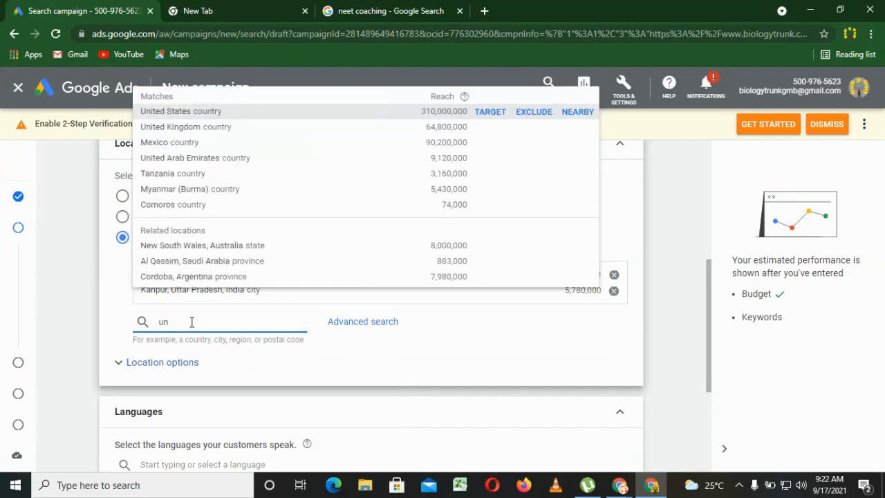
pyautogui.write('nao')
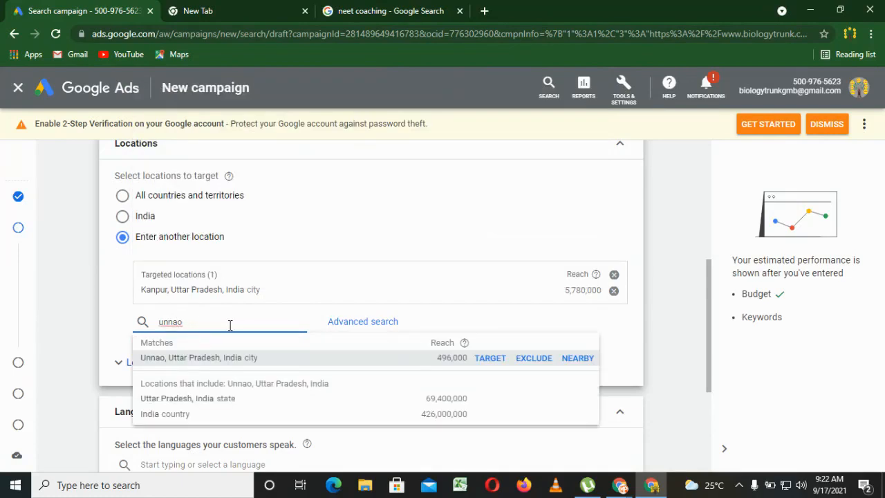
pyautogui.click(480, 360)
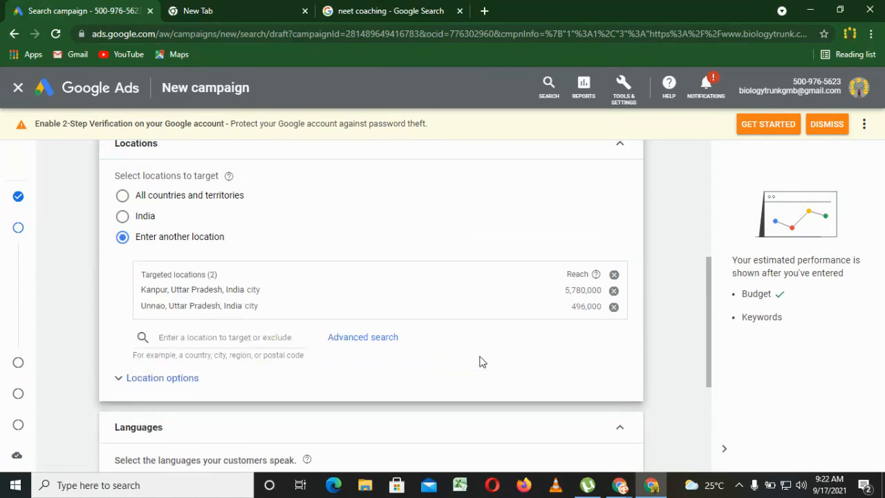
# Remove English from the campaign languages so that all languages apply, and check the audience segment options without adding any.
pyautogui.moveTo(710, 309); pyautogui.dragTo(712, 423)
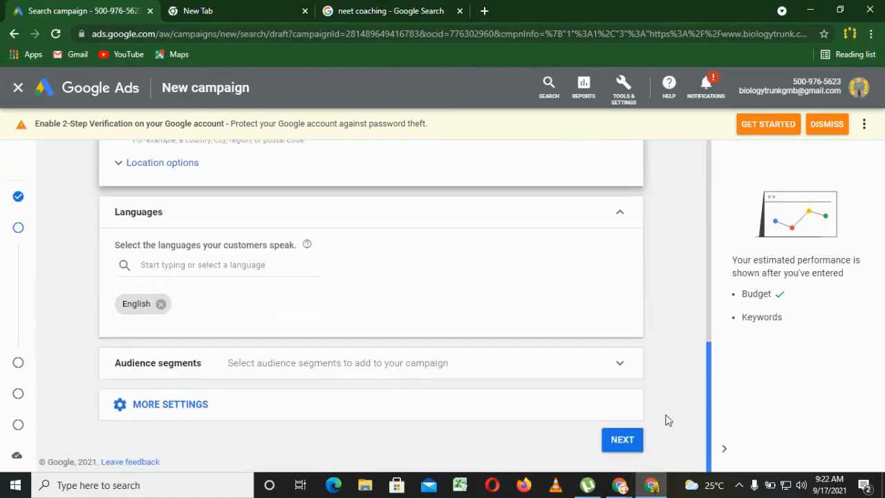
pyautogui.click(161, 305)
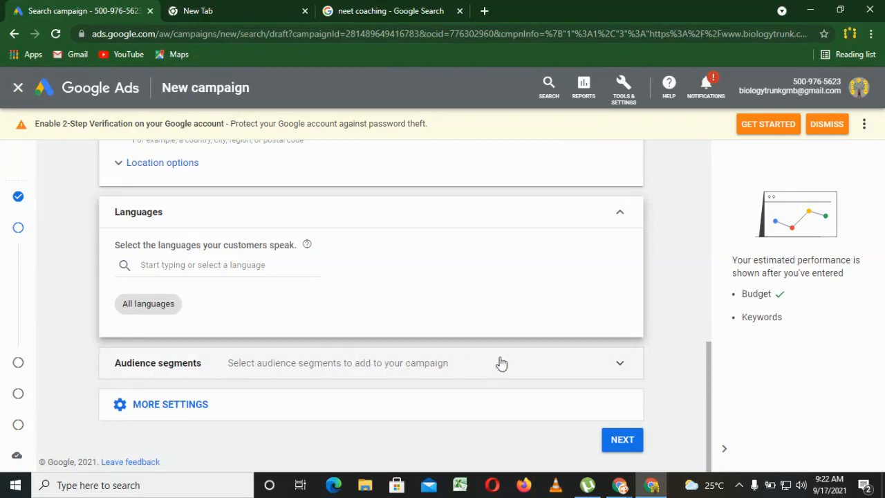
pyautogui.click(612, 361)
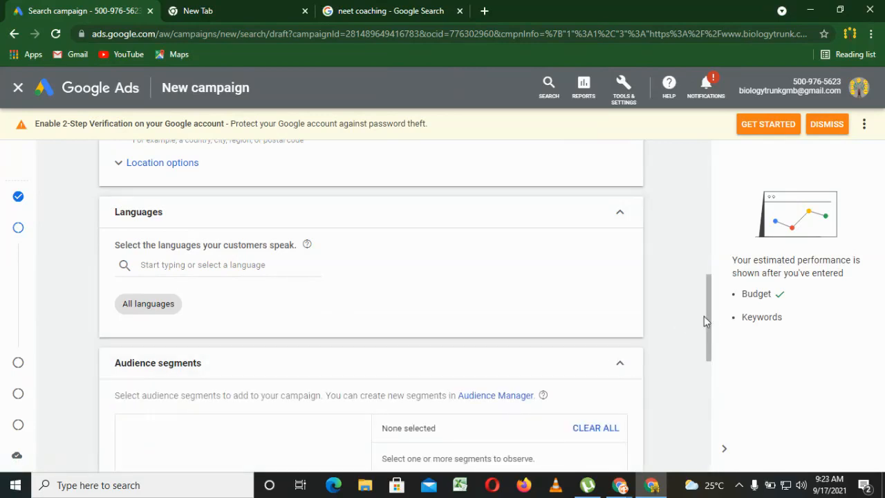
pyautogui.scroll(-3, 711, 319)
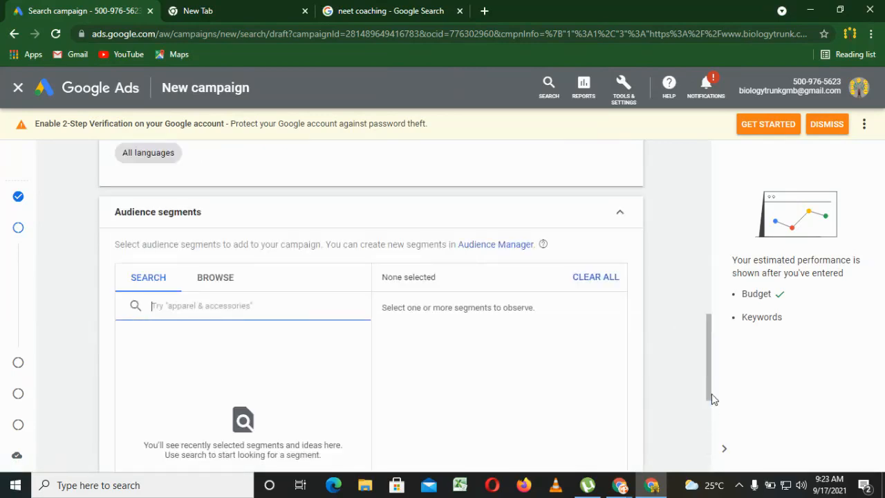
pyautogui.click(711, 395)
pyautogui.click(620, 216)
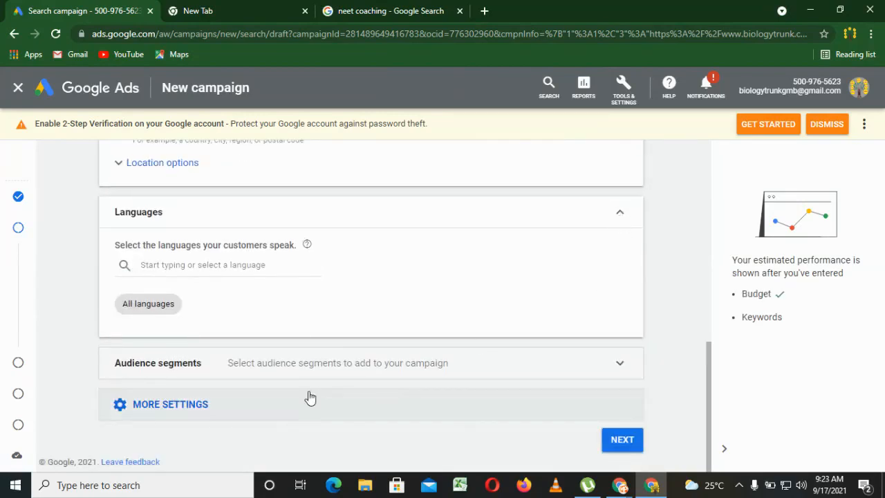
# Show the additional campaign settings below the audience segments.
pyautogui.click(170, 411)
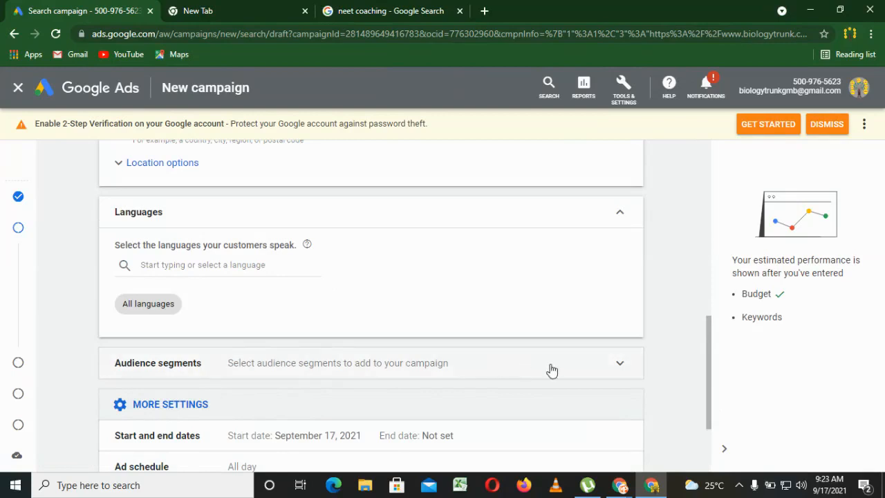
pyautogui.moveTo(709, 426); pyautogui.dragTo(708, 470)
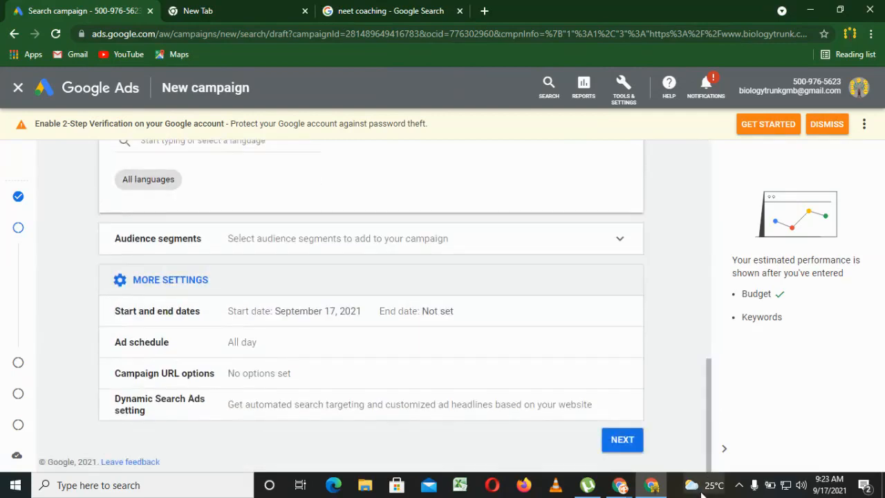
pyautogui.click(146, 314)
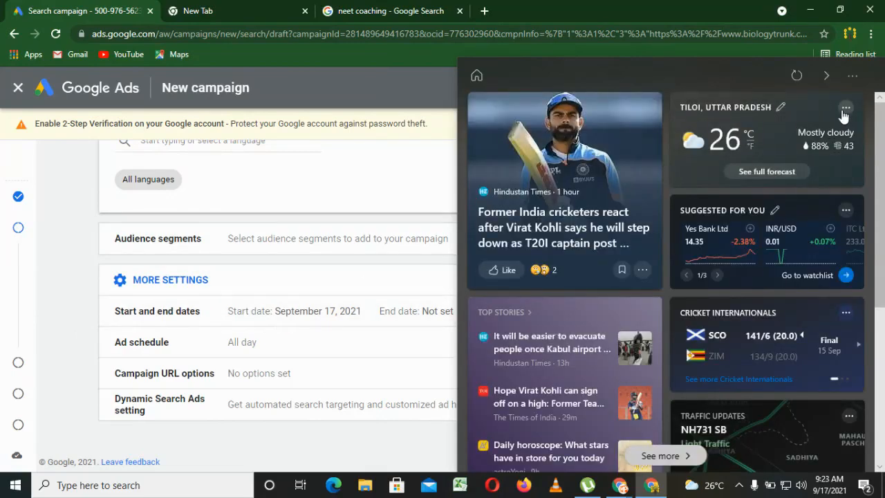
pyautogui.click(828, 76)
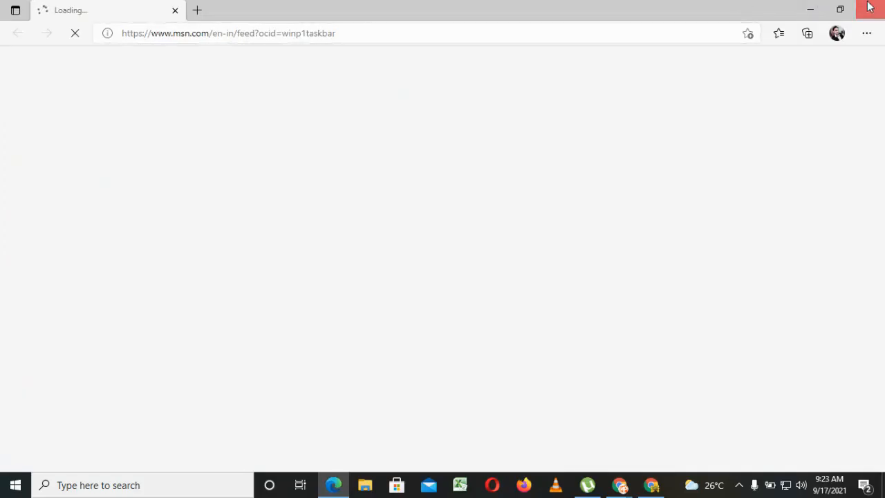
pyautogui.click(869, 9)
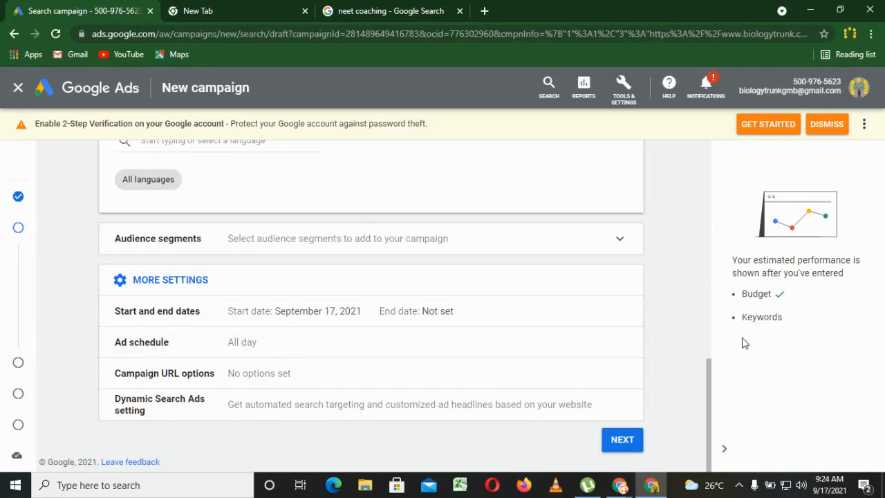
# Check the ad schedule options, keep ads running all day, and proceed to the keywords and ads stage.
pyautogui.click(619, 344)
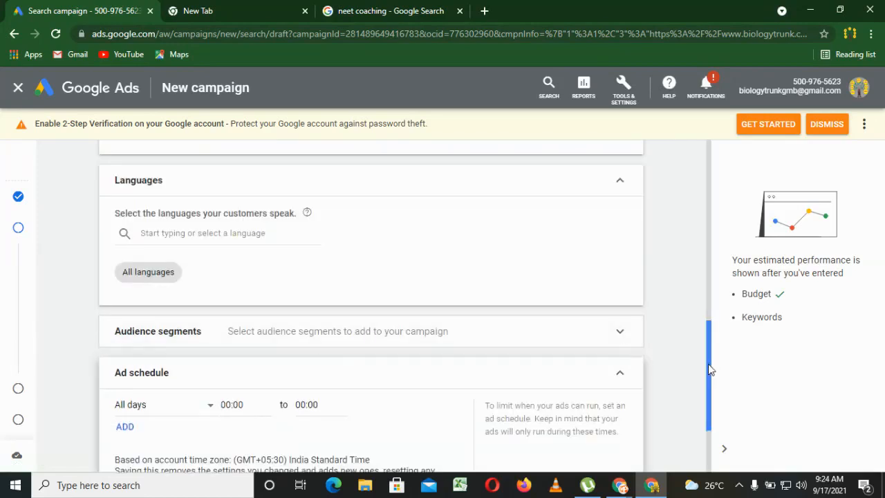
pyautogui.moveTo(710, 369); pyautogui.dragTo(717, 415)
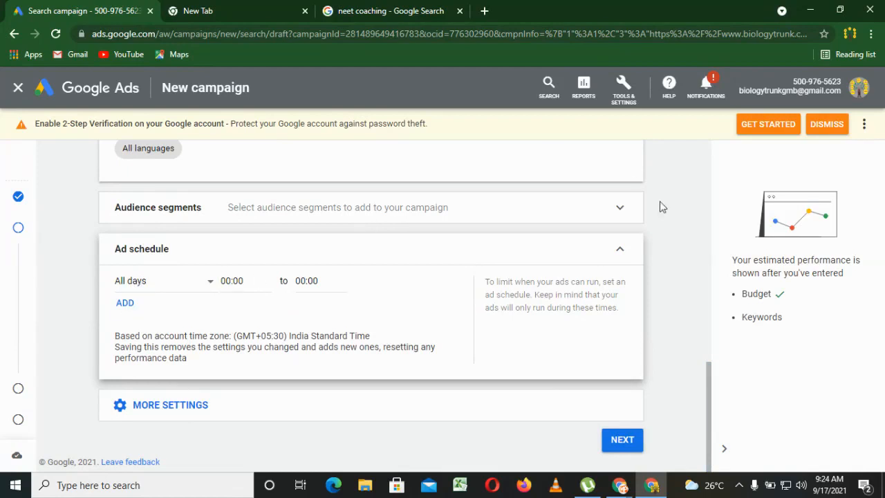
pyautogui.click(620, 248)
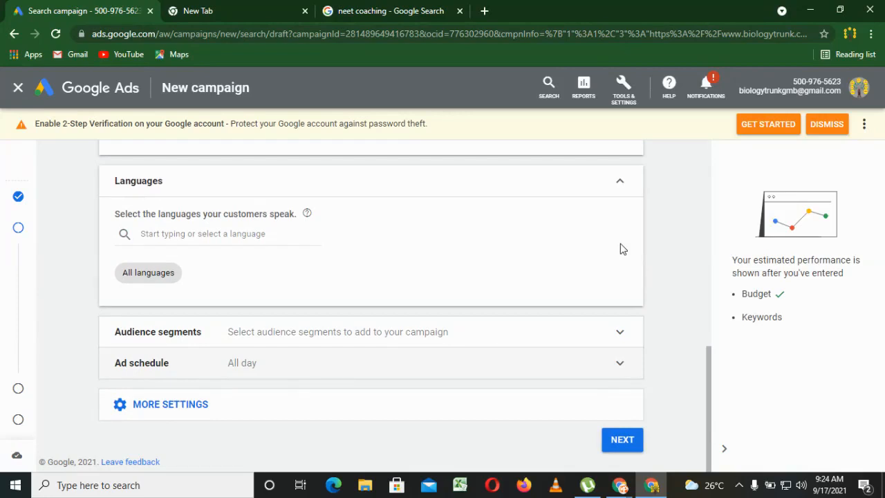
pyautogui.click(629, 454)
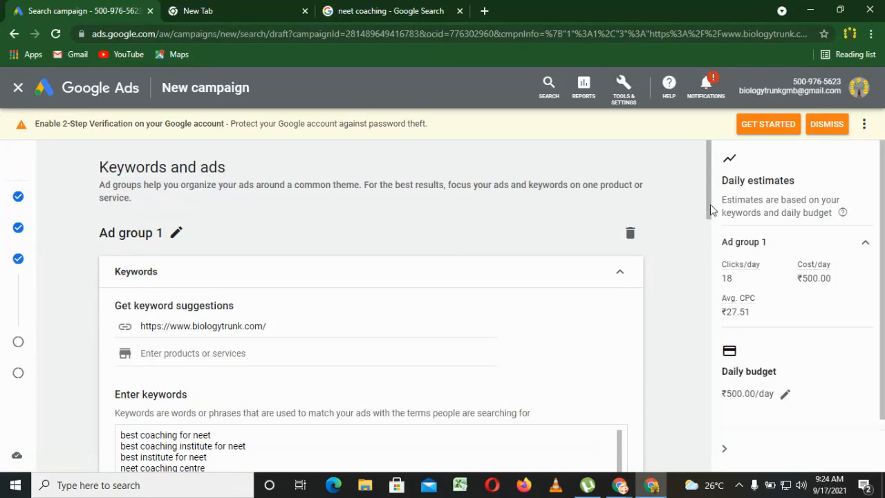
# Delete all the suggested keywords from the keyword list of Ad group 1.
pyautogui.scroll(-3, 710, 244)
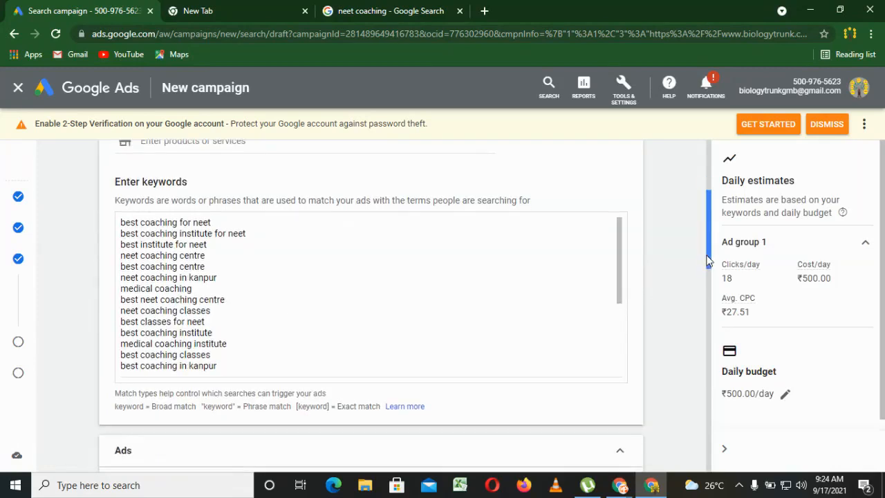
pyautogui.click(239, 317)
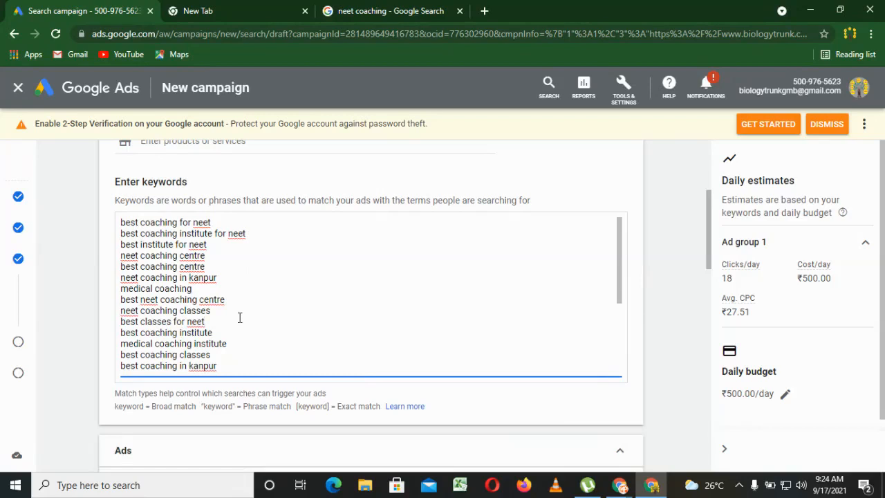
pyautogui.hotkey('ctrl', 'a')
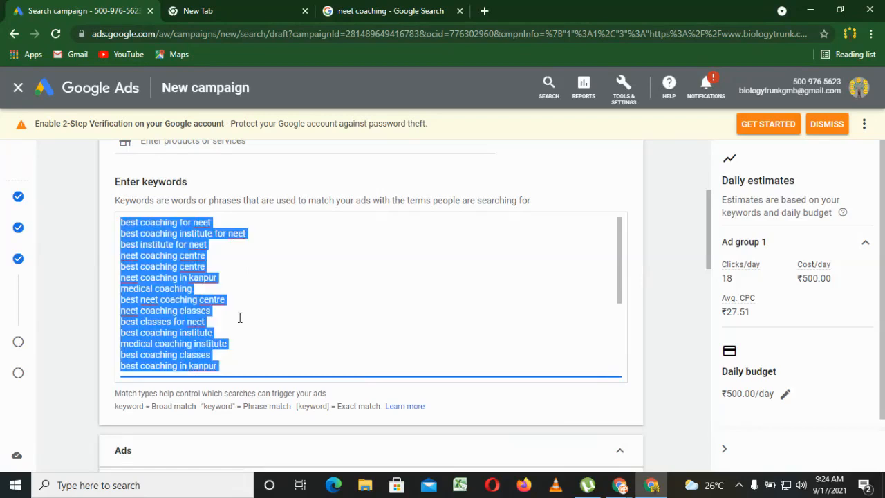
pyautogui.press('Delete')
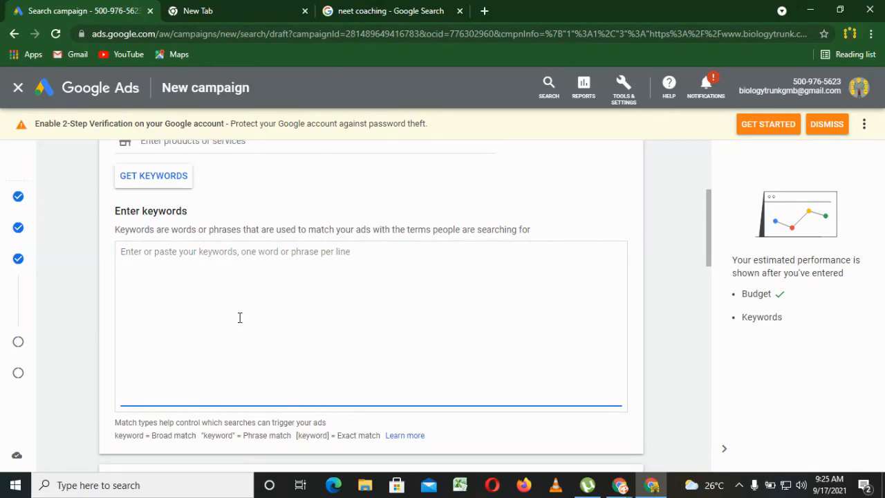
# Review the related searches and search suggestions for "neet coaching" in the open Google results.
pyautogui.click(347, 10)
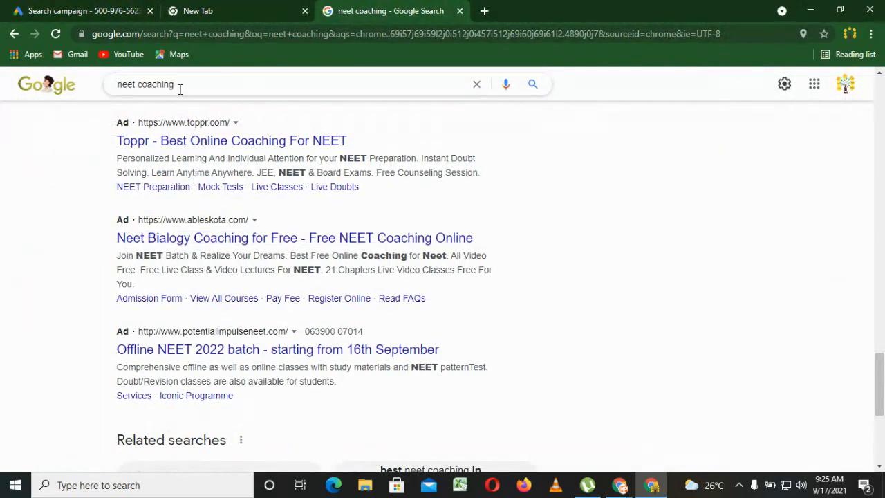
pyautogui.scroll(-5, 511, 275)
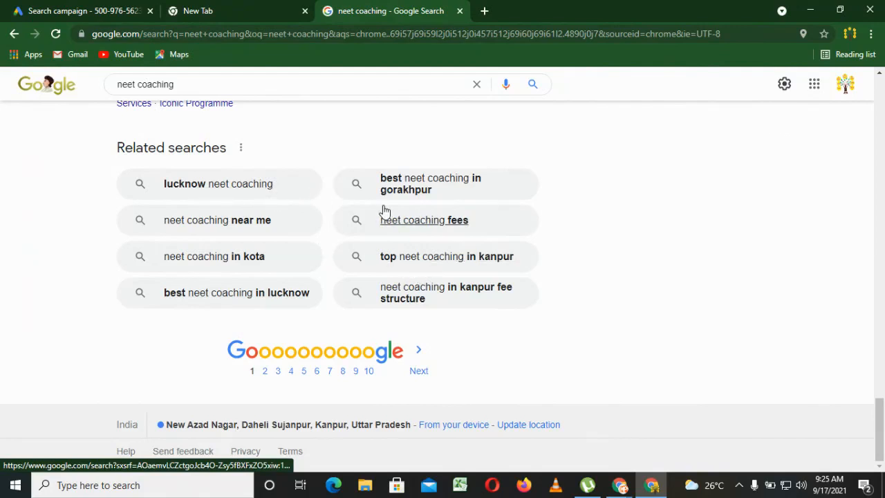
pyautogui.click(208, 81)
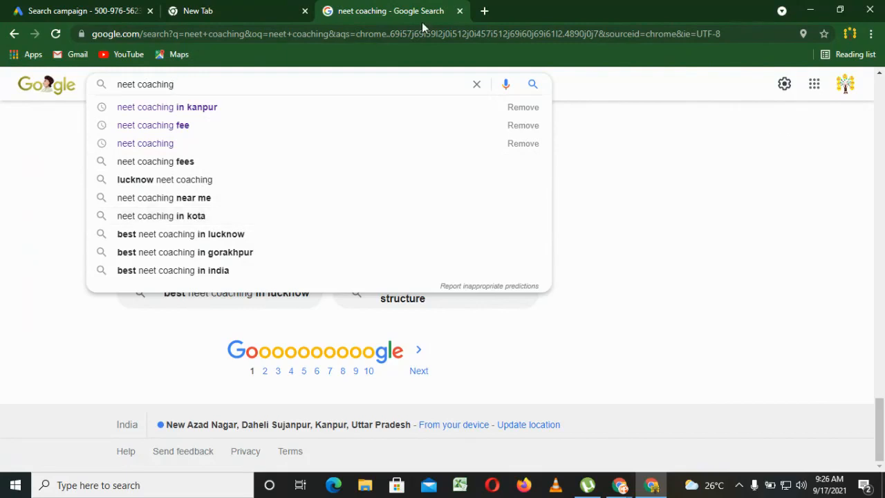
# Open the Ubersuggest free keyword tool at neilpatel.com/ubersuggest in a new browser tab and bring up its keyword search form.
pyautogui.click(484, 11)
pyautogui.write('ubersu')
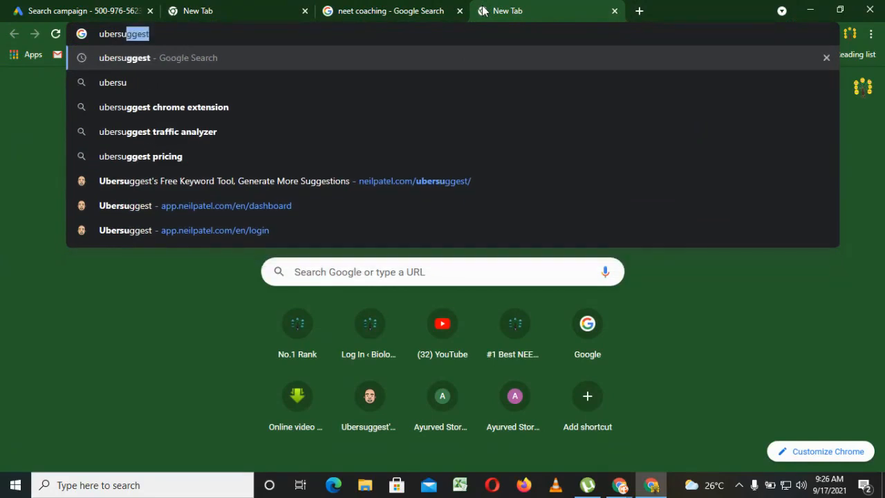
pyautogui.click(407, 176)
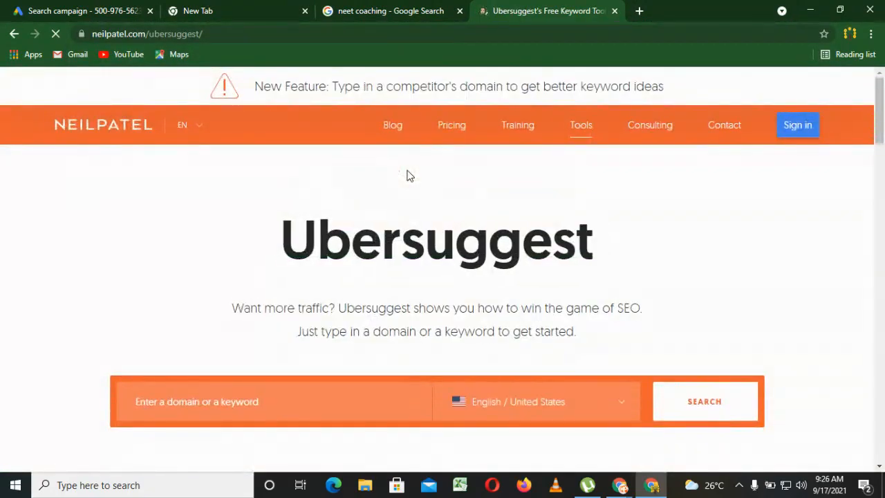
pyautogui.moveTo(880, 111); pyautogui.dragTo(880, 141)
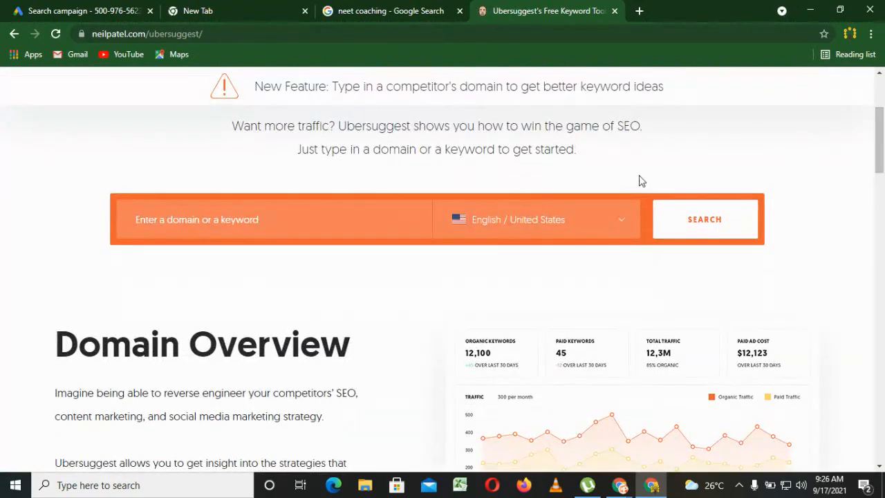
# Look up the keyword "NEET Coaching" in Ubersuggest with the language and location set to English / India, and dismiss the registration offer.
pyautogui.click(510, 229)
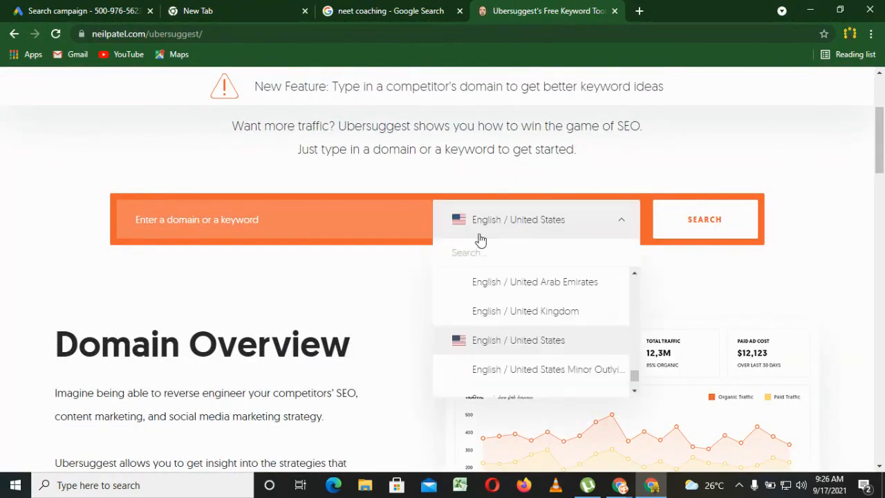
pyautogui.write('ind')
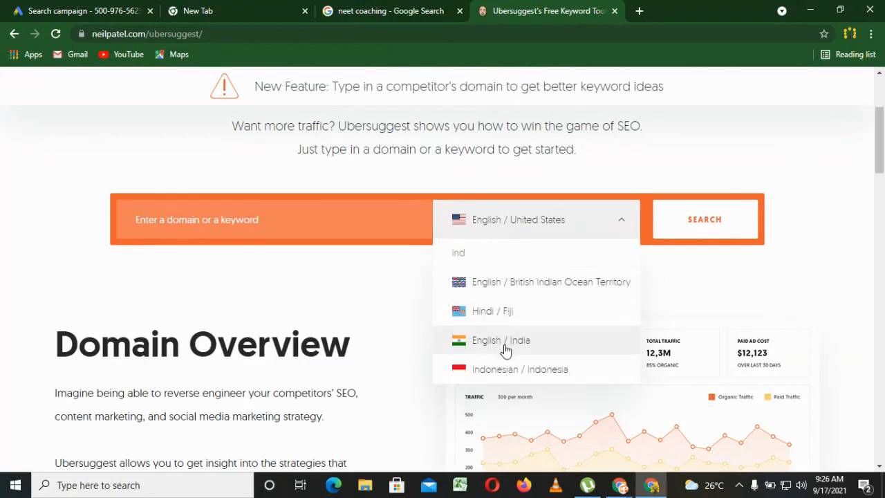
pyautogui.click(503, 340)
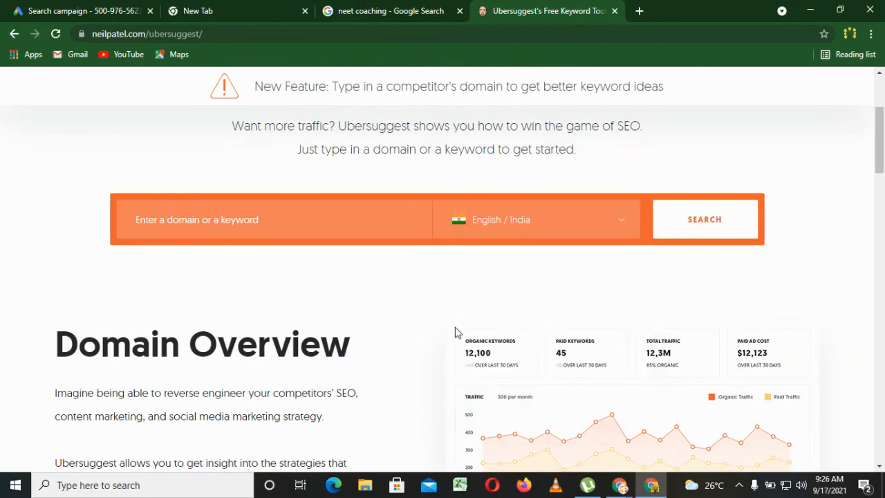
pyautogui.click(242, 219)
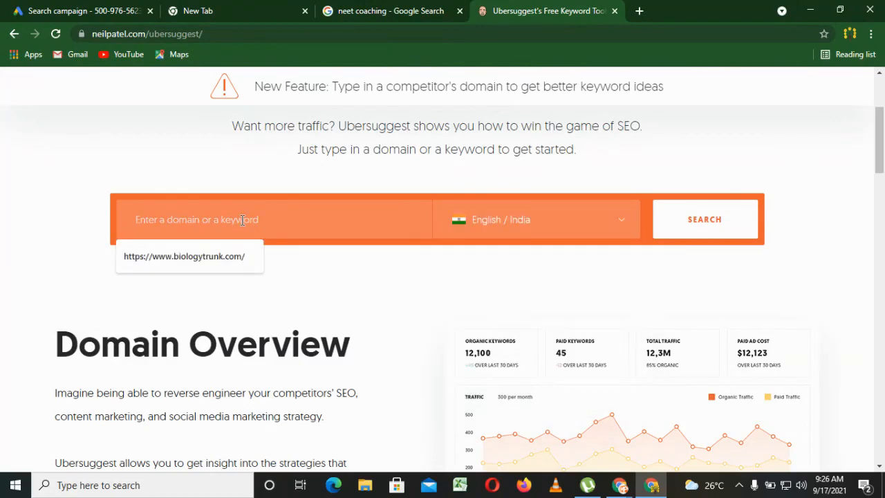
pyautogui.write('NE')
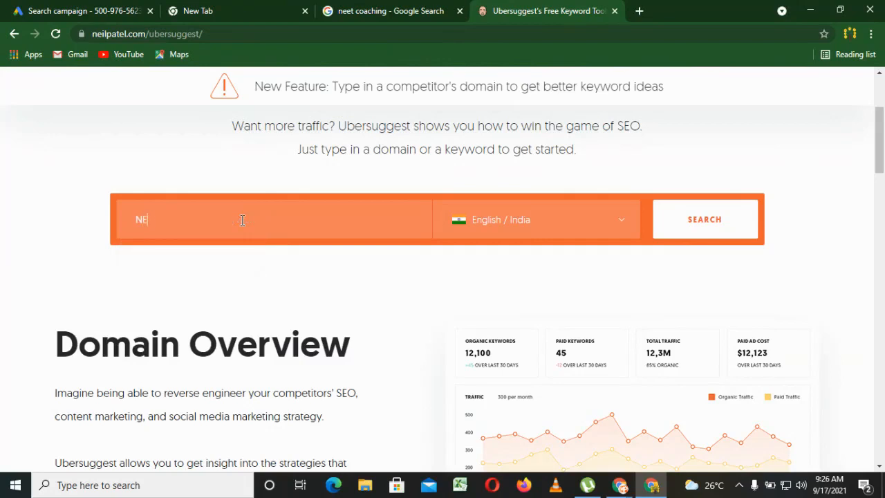
pyautogui.write('ET Coaching')
pyautogui.press('Return')
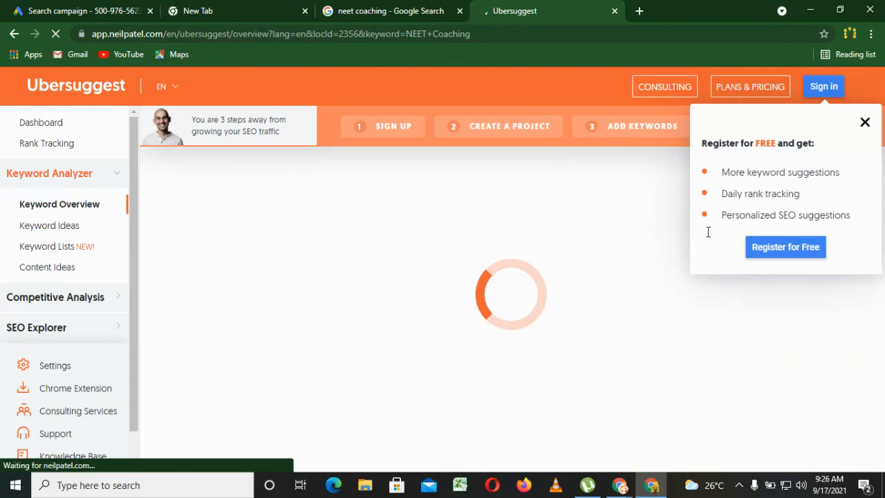
pyautogui.click(864, 122)
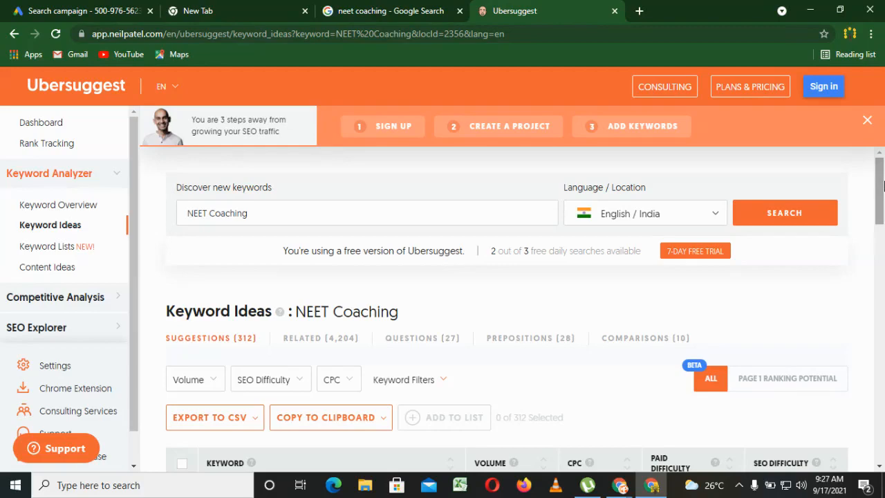
# Review the volume, CPC and difficulty figures in the keyword ideas and keyword overview for NEET Coaching.
pyautogui.moveTo(882, 170); pyautogui.dragTo(882, 219)
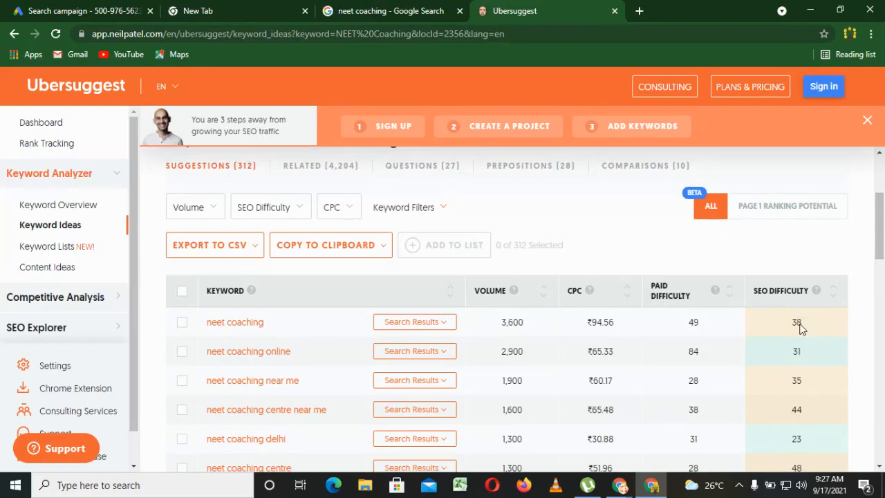
pyautogui.moveTo(882, 251)
pyautogui.mouseDown()
pyautogui.moveTo(883, 261)
pyautogui.moveTo(883, 248)
pyautogui.mouseUp()
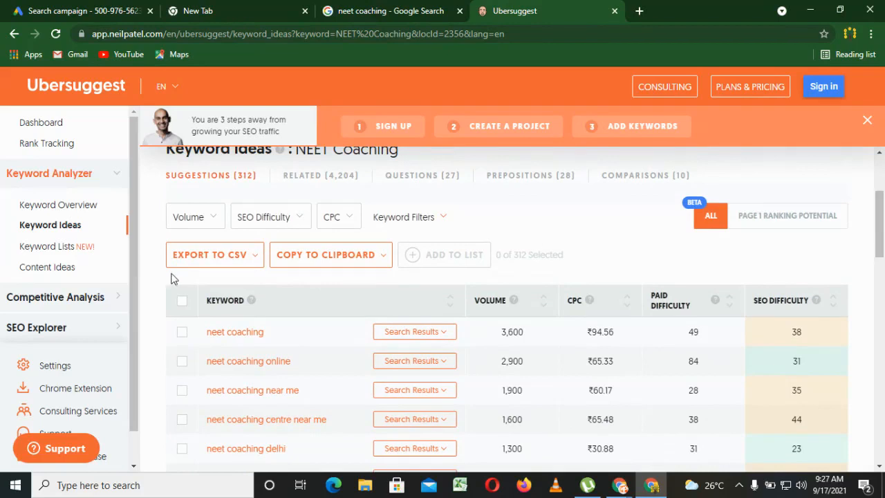
pyautogui.click(52, 211)
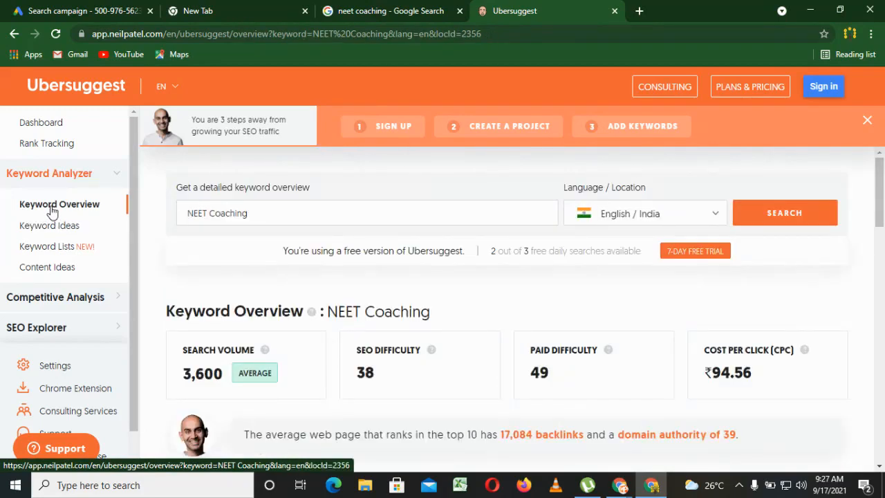
pyautogui.moveTo(880, 199); pyautogui.dragTo(881, 213)
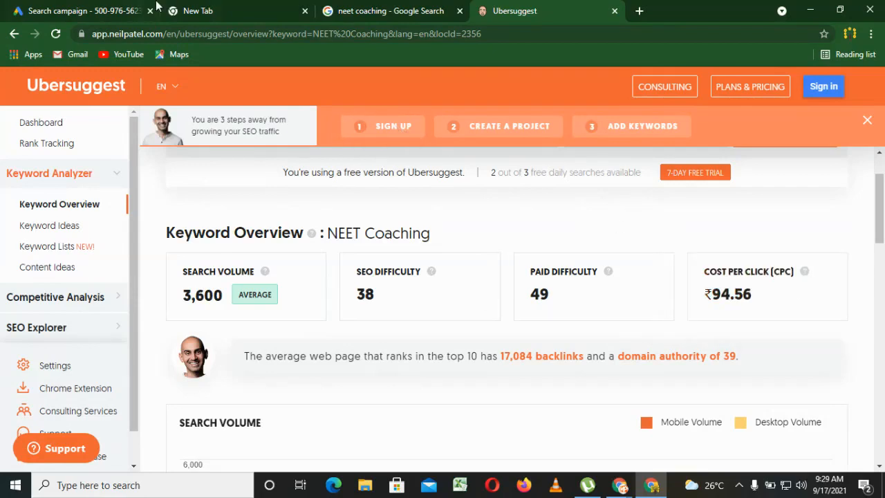
# Return to the Google Ads campaign draft, open Keyword Planner in a new browser tab, and dismiss its updates notice.
pyautogui.click(124, 9)
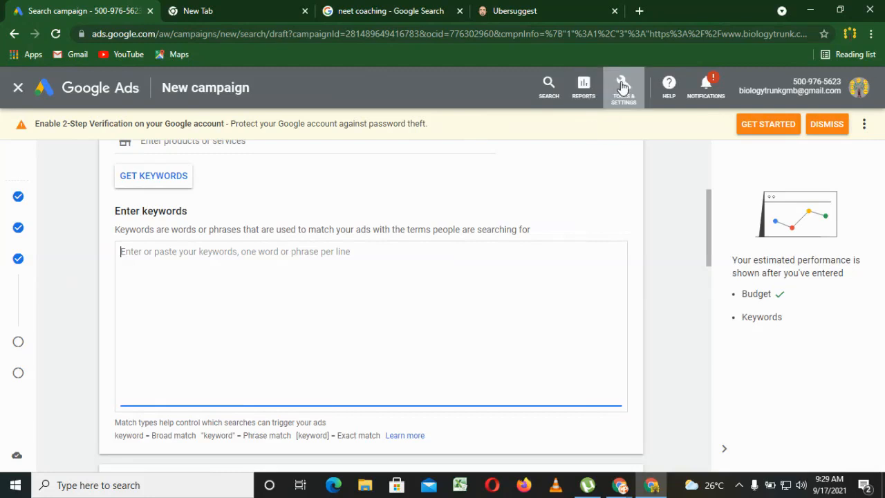
pyautogui.click(630, 94)
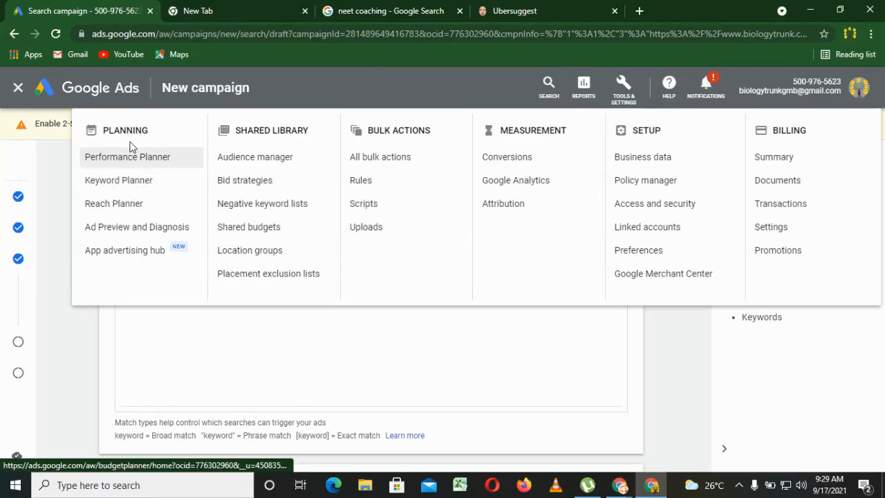
pyautogui.rightClick(133, 188)
pyautogui.click(153, 195)
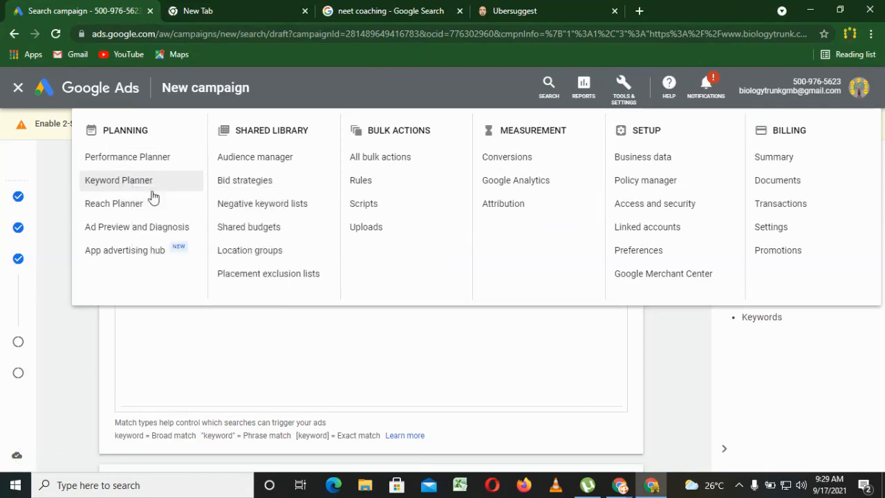
pyautogui.click(183, 8)
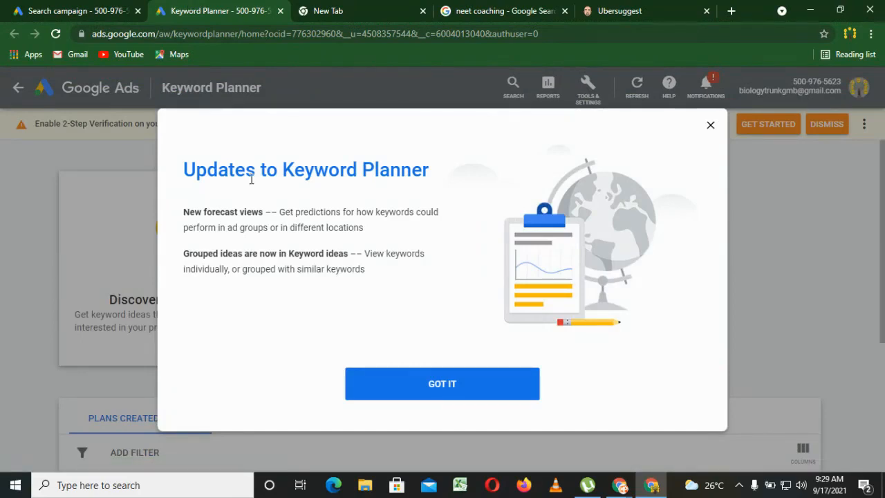
pyautogui.click(445, 383)
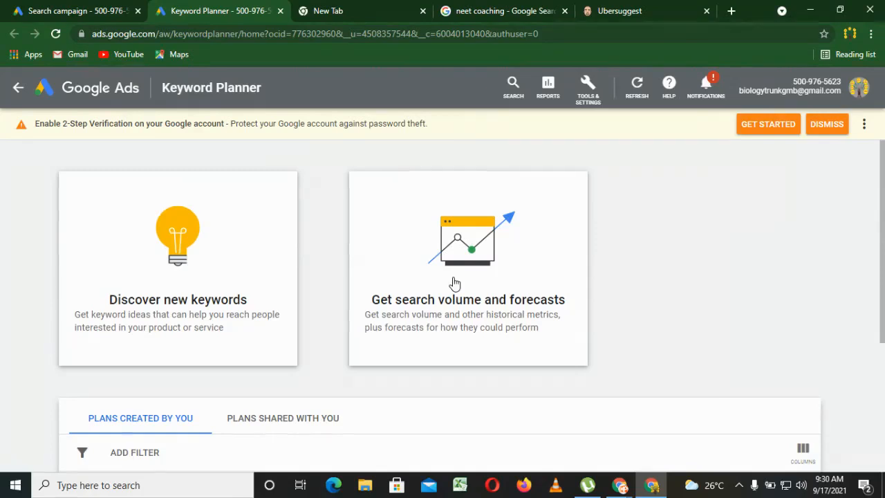
# Get search volume and forecasts for the keywords NEET COACHING and NEET COACHING FEE.
pyautogui.moveTo(883, 249); pyautogui.dragTo(884, 288)
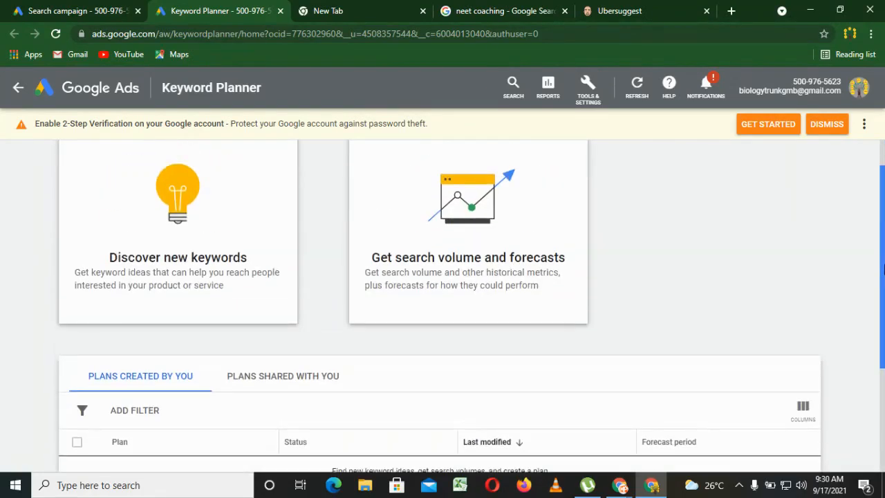
pyautogui.click(436, 247)
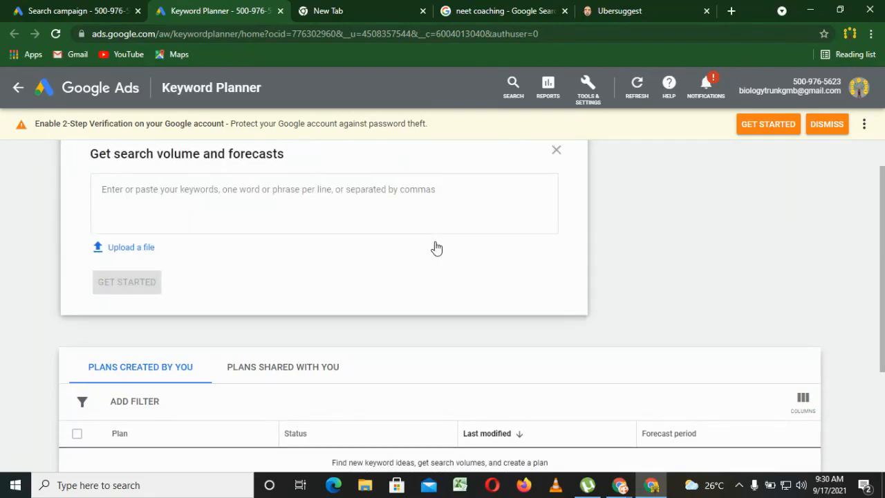
pyautogui.click(125, 181)
pyautogui.write('NEET')
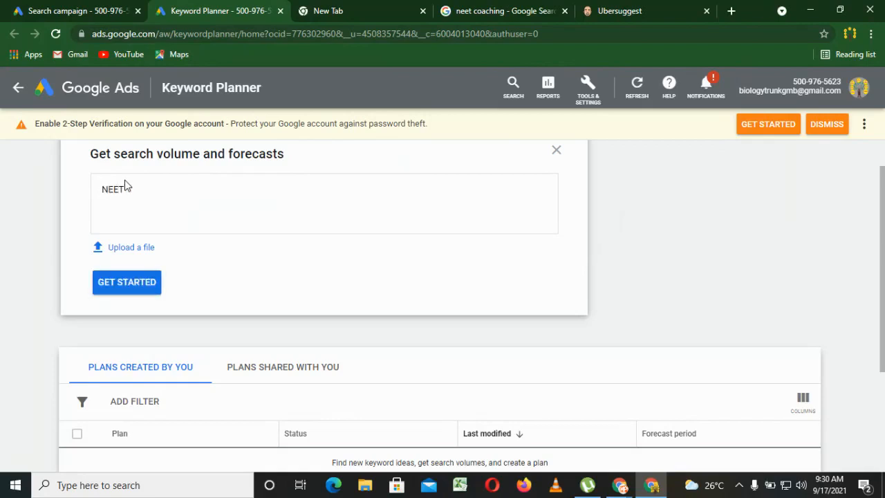
pyautogui.write(' COACHING')
pyautogui.press('Return')
pyautogui.write('NEET COACHING FEE')
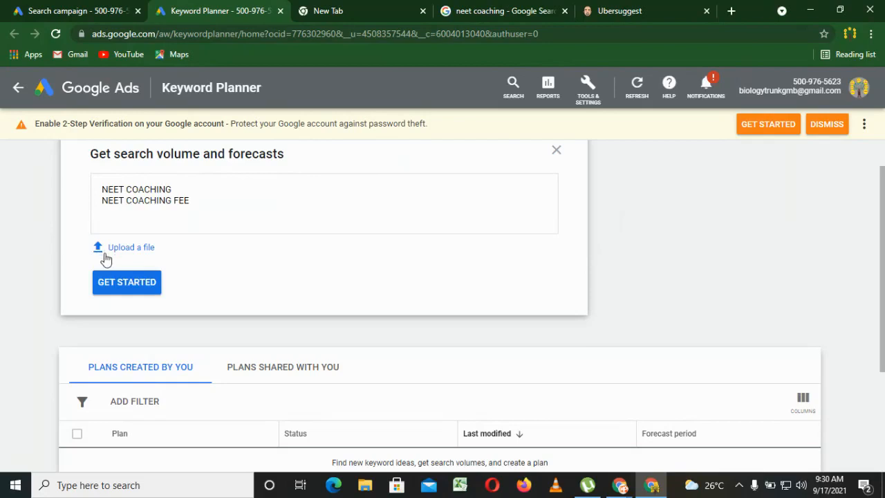
pyautogui.click(125, 291)
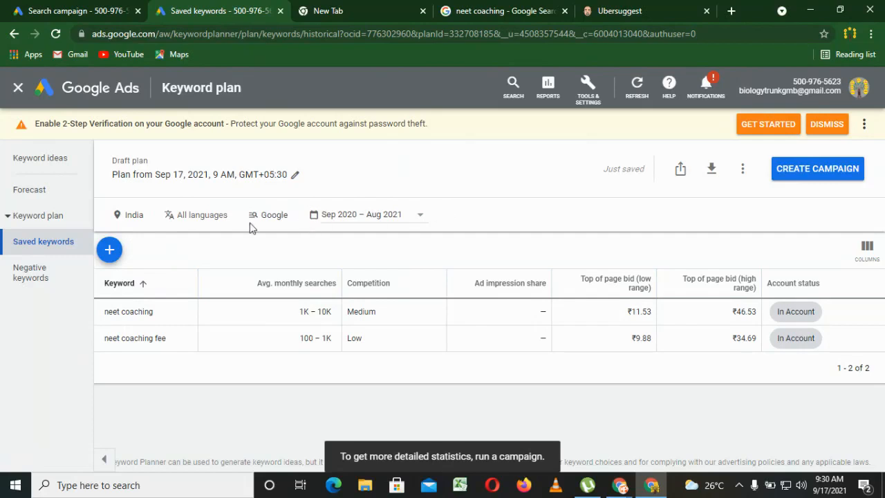
# Replace India with Kanpur, Uttar Pradesh as the keyword plan's targeted location and save it.
pyautogui.click(152, 217)
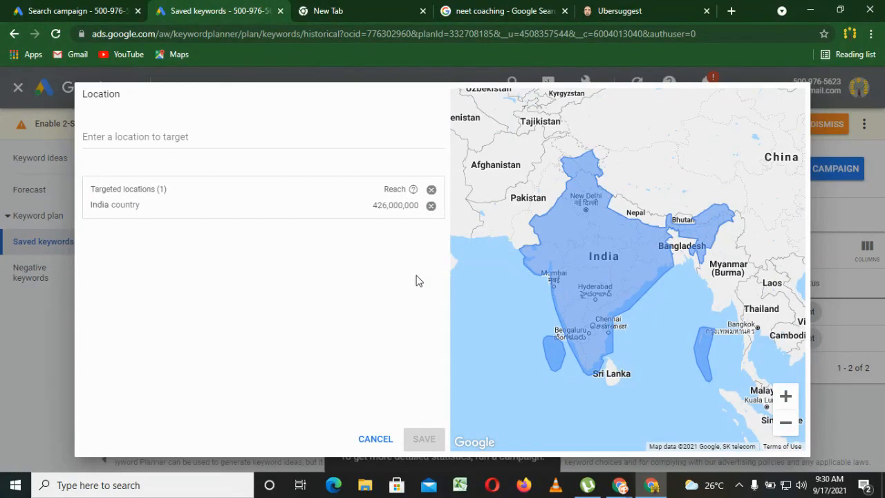
pyautogui.click(156, 137)
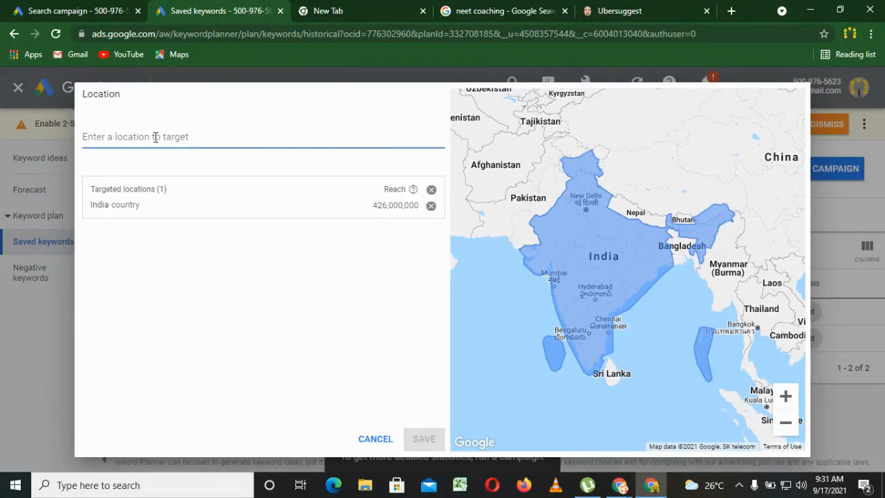
pyautogui.write('kanpur')
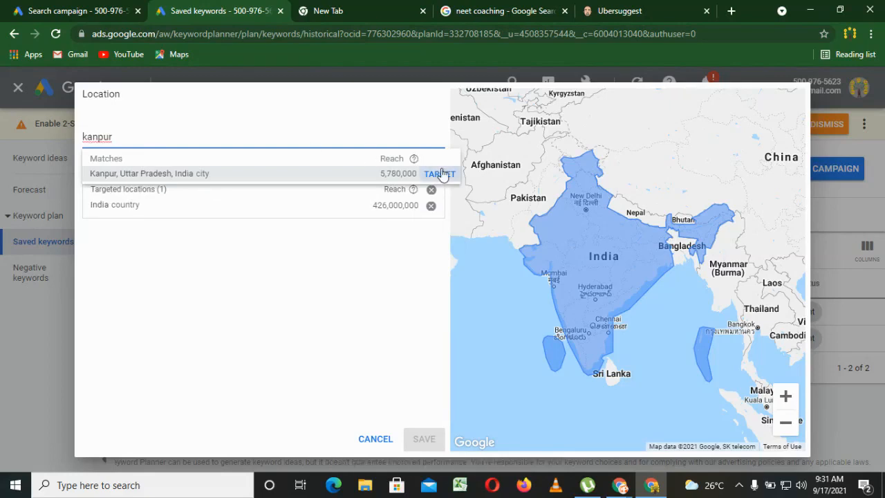
pyautogui.click(441, 173)
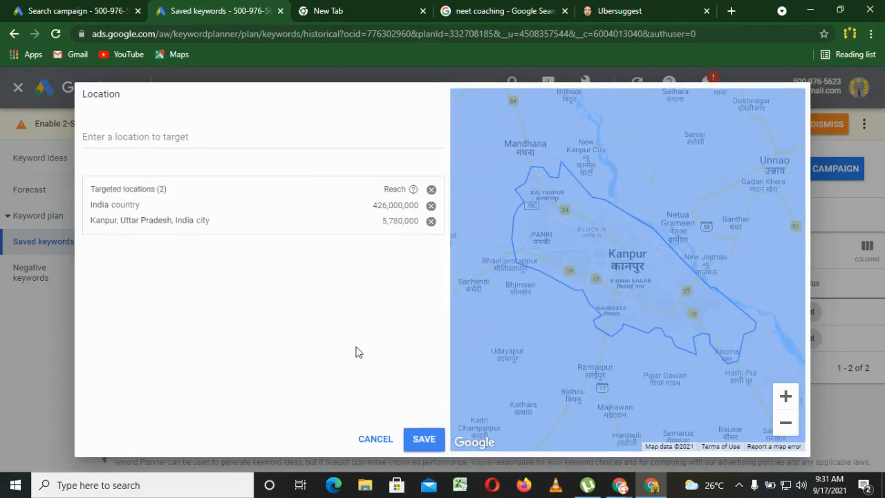
pyautogui.click(430, 206)
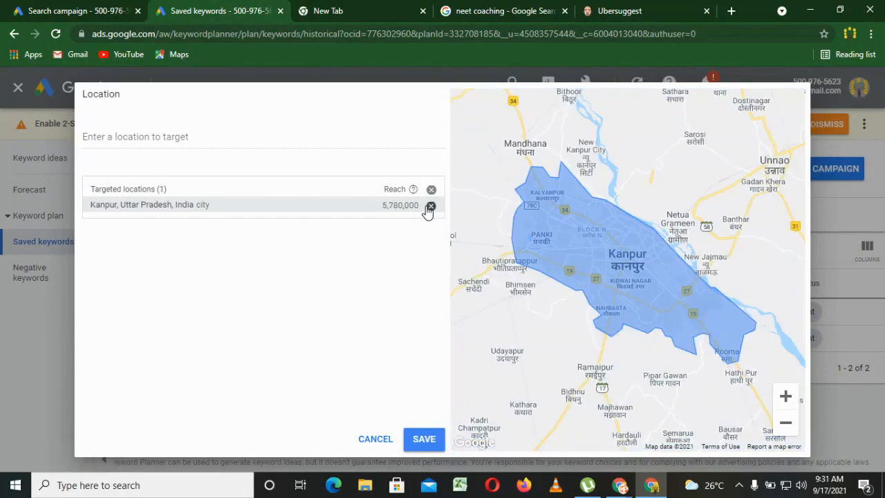
pyautogui.click(424, 438)
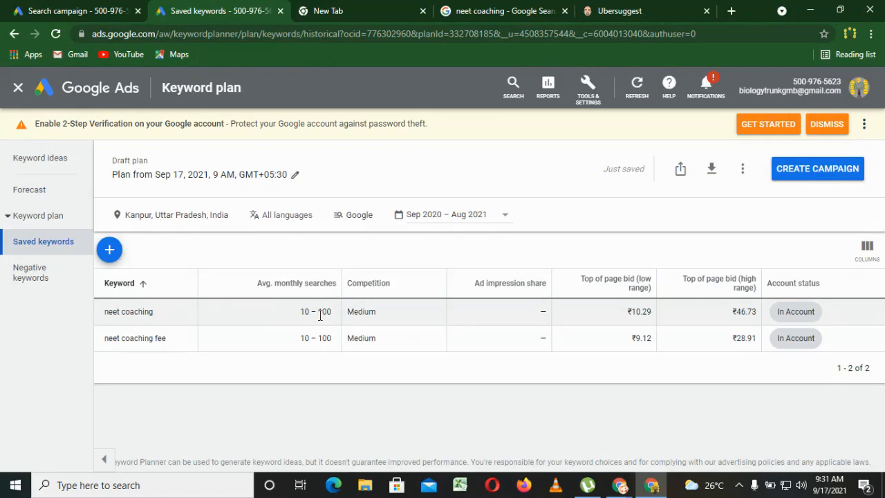
# Examine the saved keywords' top of page bid ranges and the plan's forecast of clicks, cost, keyword performance and devices.
pyautogui.moveTo(608, 289)
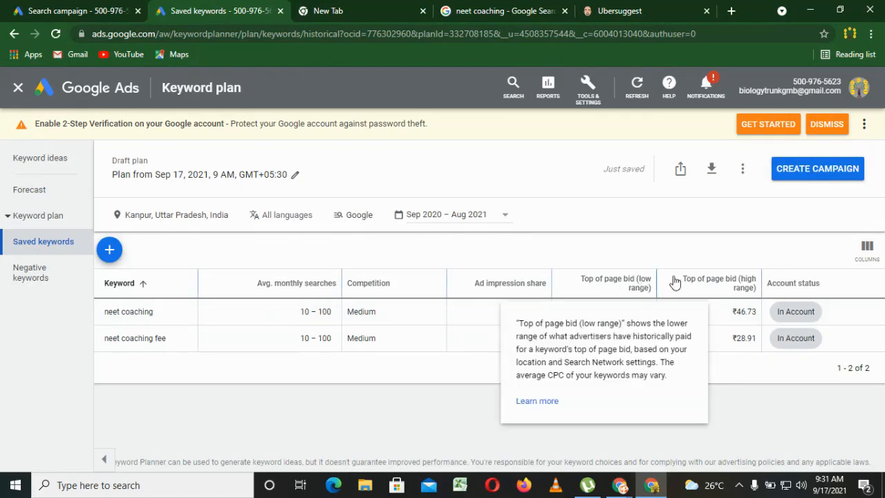
pyautogui.moveTo(737, 283)
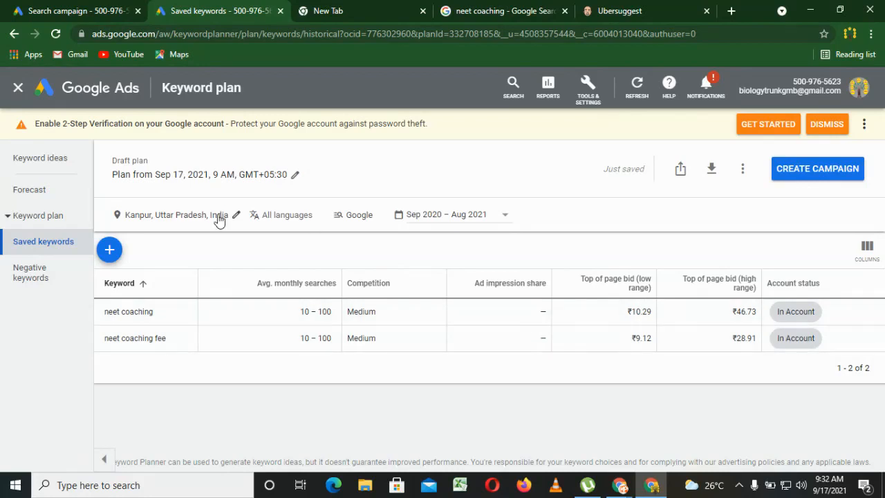
pyautogui.click(54, 191)
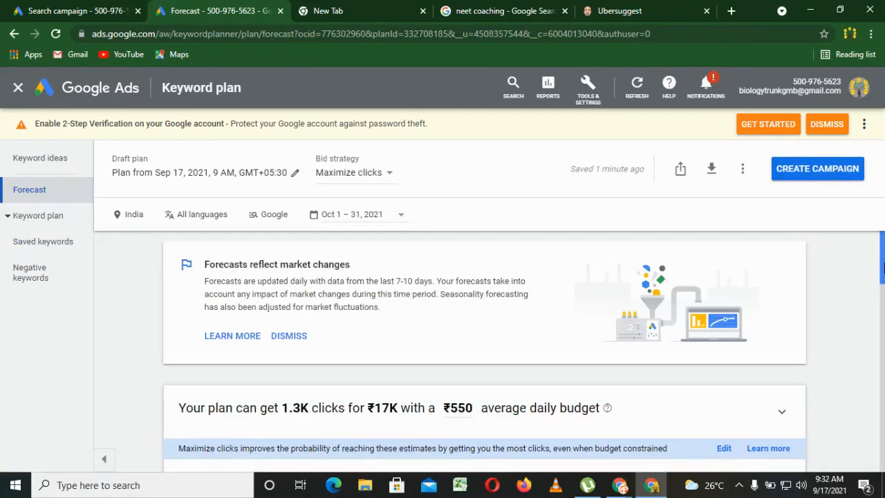
pyautogui.scroll(-2, 881, 268)
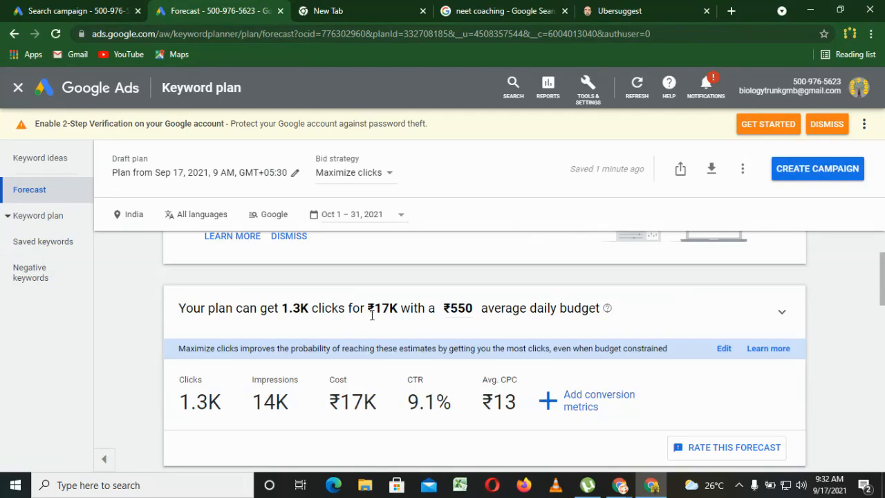
pyautogui.moveTo(883, 282); pyautogui.dragTo(884, 292)
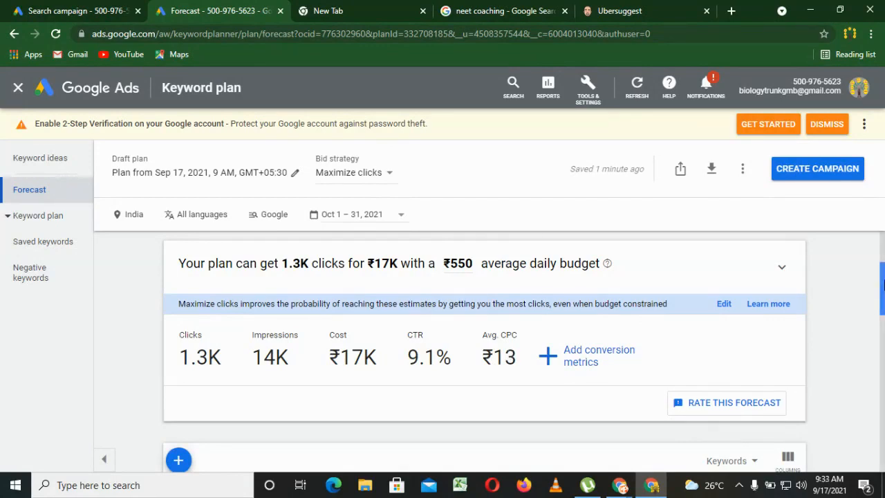
pyautogui.scroll(-3, 882, 330)
pyautogui.scroll(-1, 882, 330)
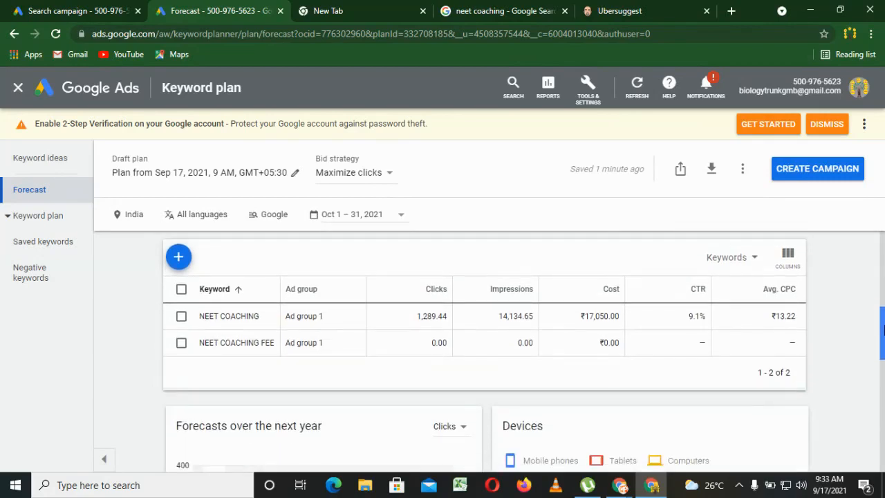
pyautogui.scroll(1, 882, 334)
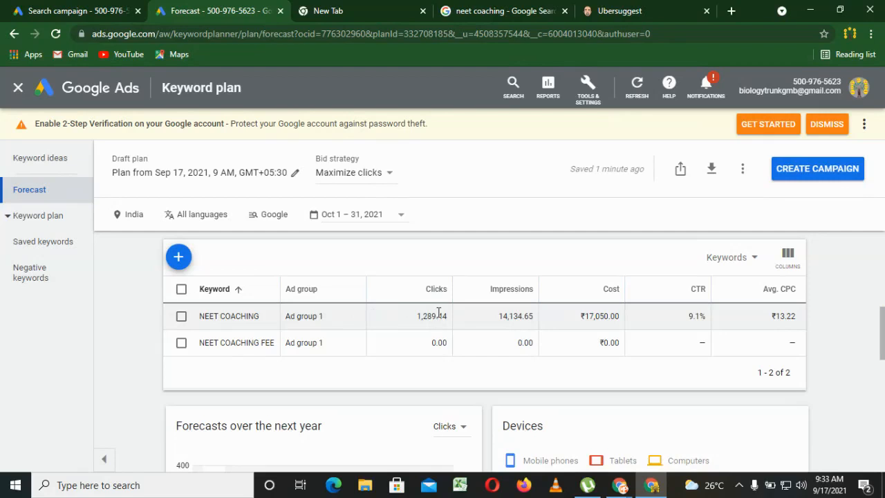
pyautogui.scroll(-3, 882, 373)
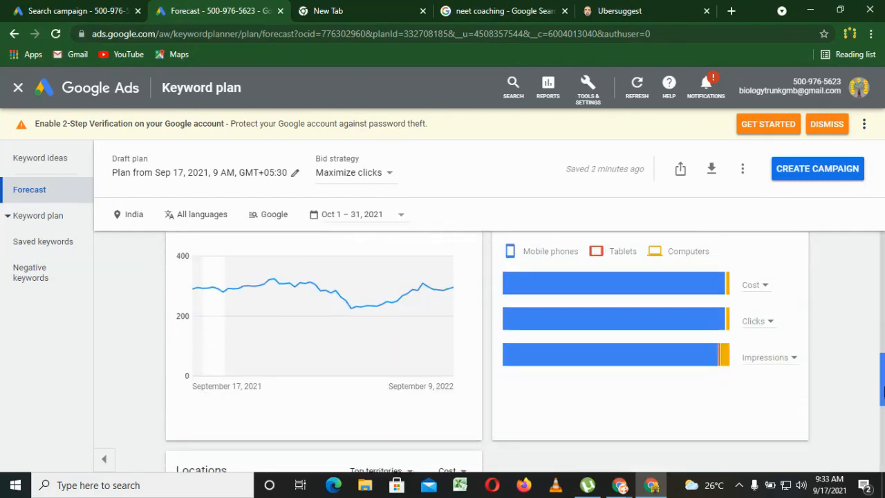
# Leave the forecast after viewing its locations breakdown and discover new keyword ideas in Keyword Planner for NEET Coaching.
pyautogui.scroll(-3, 882, 390)
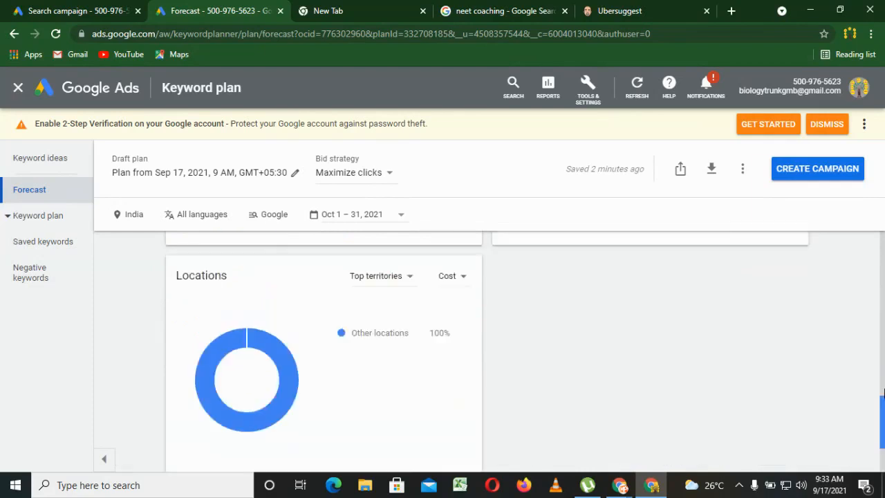
pyautogui.moveTo(882, 393); pyautogui.dragTo(882, 242)
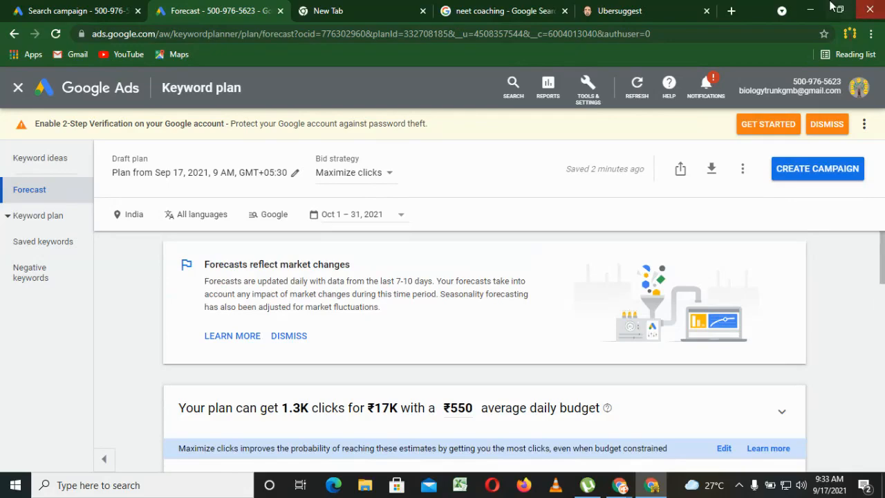
pyautogui.click(591, 97)
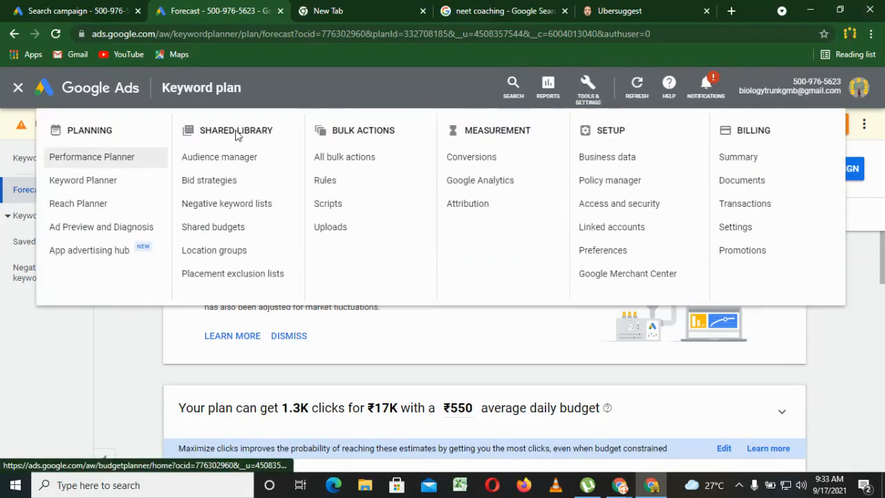
pyautogui.click(96, 181)
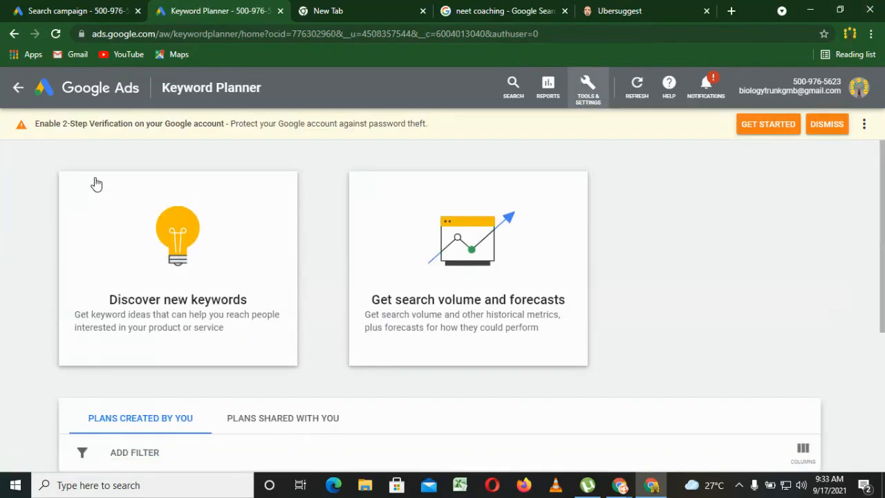
pyautogui.click(196, 276)
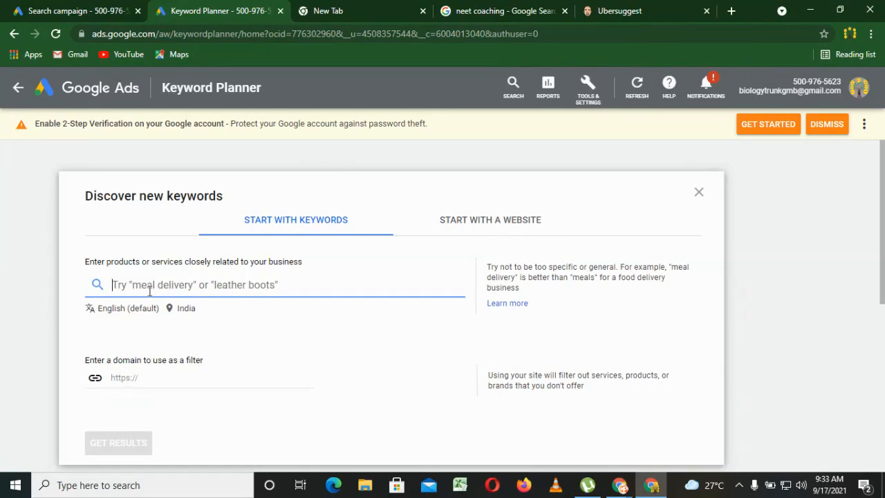
pyautogui.write('NEET')
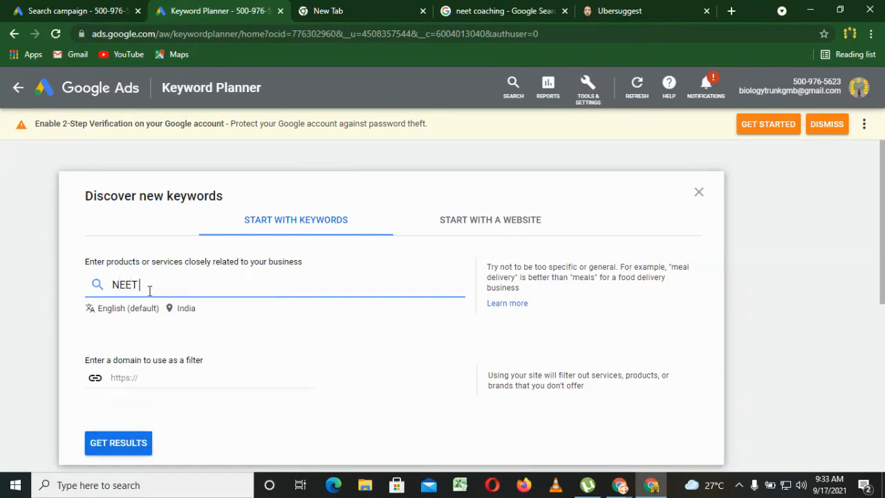
pyautogui.write(' V')
pyautogui.press('BackSpace')
pyautogui.write('Coaching')
pyautogui.click(125, 449)
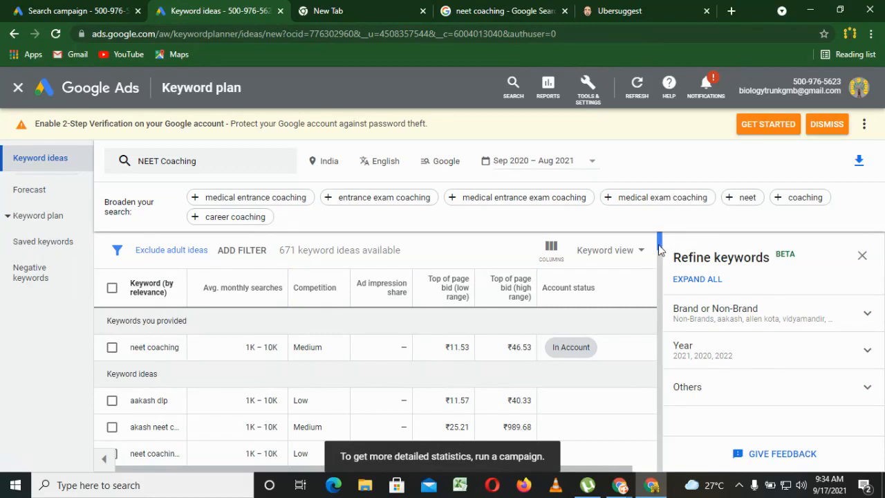
# Widen the keyword column of the ideas table and close the Refine keywords pane.
pyautogui.moveTo(659, 246); pyautogui.dragTo(661, 248)
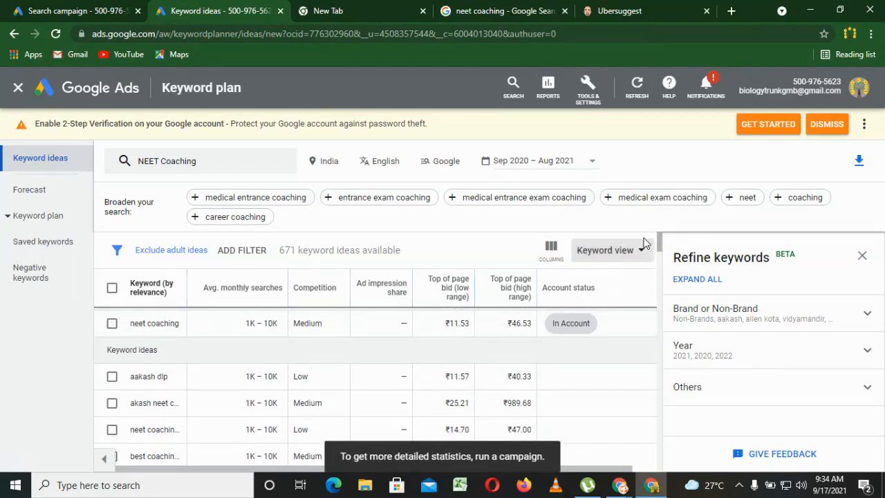
pyautogui.moveTo(659, 245); pyautogui.dragTo(660, 250)
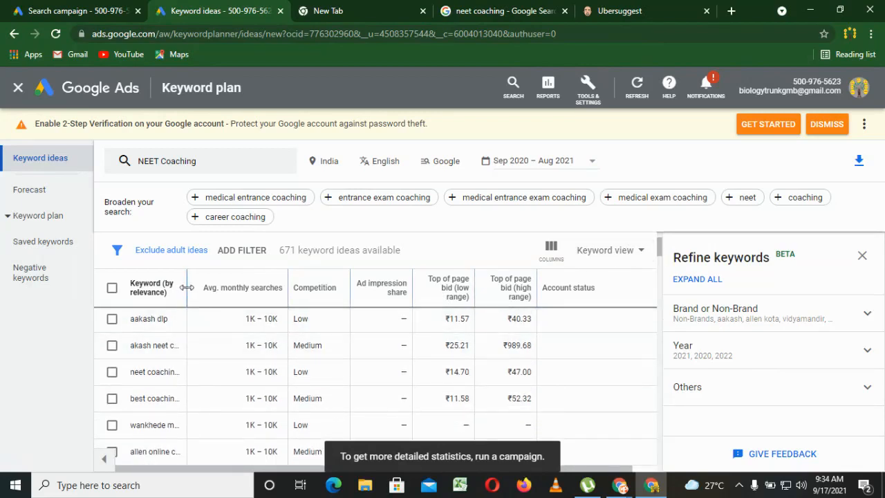
pyautogui.moveTo(187, 288); pyautogui.dragTo(265, 284)
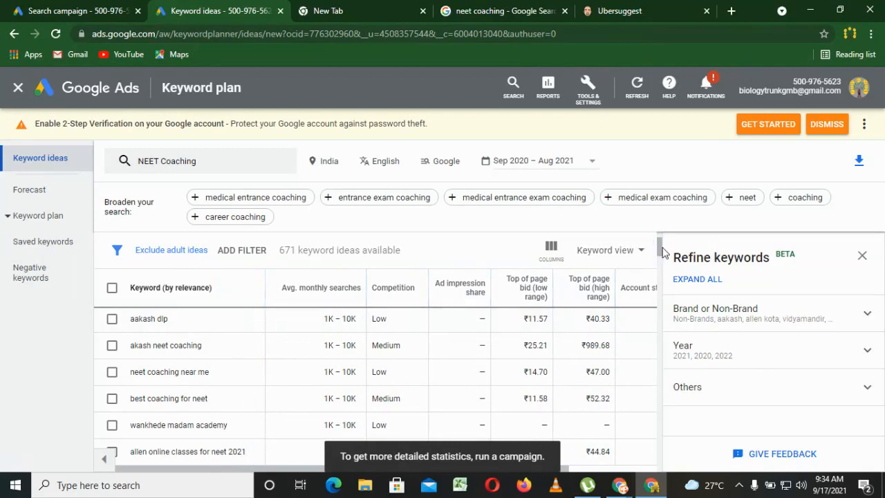
pyautogui.click(868, 256)
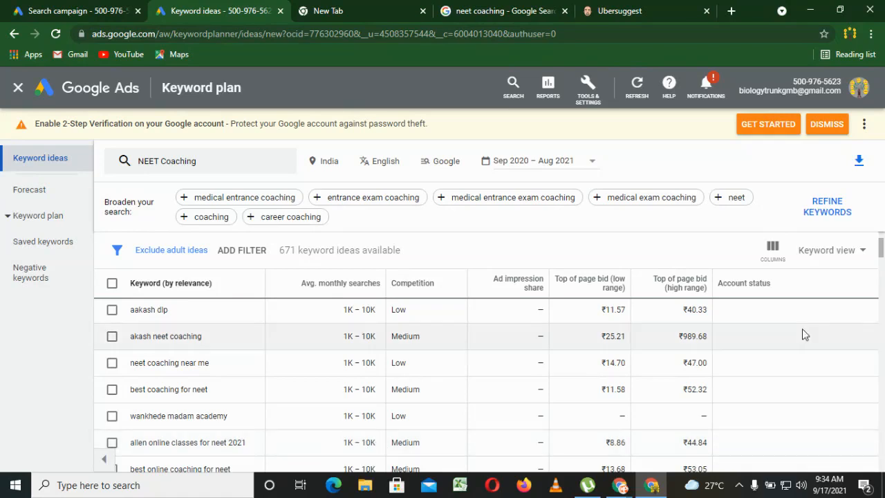
# Copy the keyword idea "best online coaching for neet" and return to the campaign draft's keyword entry box.
pyautogui.moveTo(881, 247); pyautogui.dragTo(881, 258)
pyautogui.scroll(2, 507, 242)
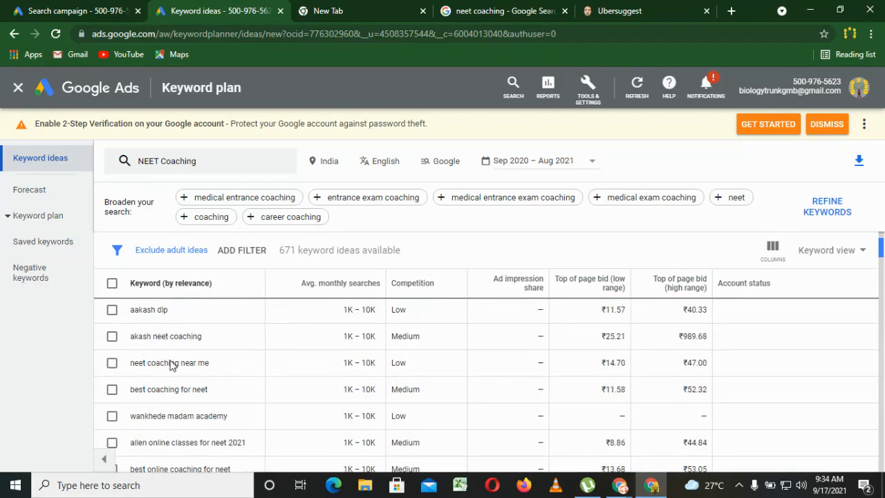
pyautogui.click(882, 257)
pyautogui.moveTo(884, 256)
pyautogui.mouseDown()
pyautogui.moveTo(883, 267)
pyautogui.moveTo(883, 251)
pyautogui.mouseUp()
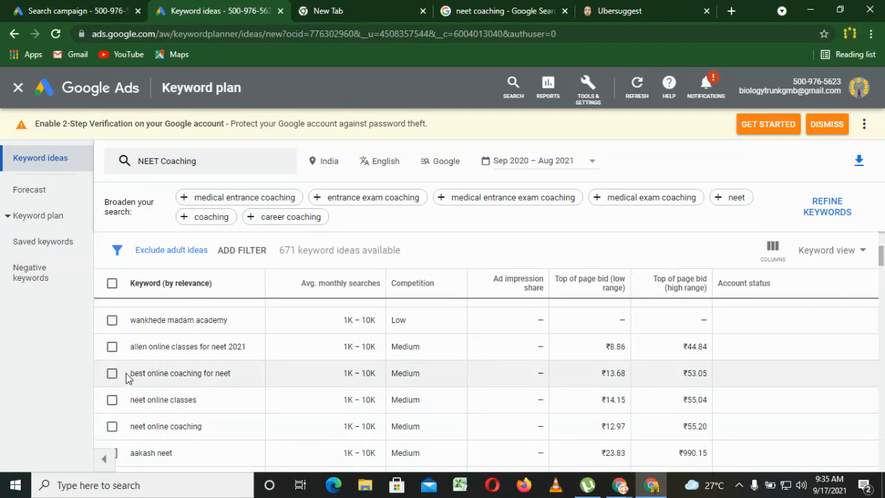
pyautogui.moveTo(130, 374); pyautogui.dragTo(236, 373)
pyautogui.hotkey('ctrl', 'c')
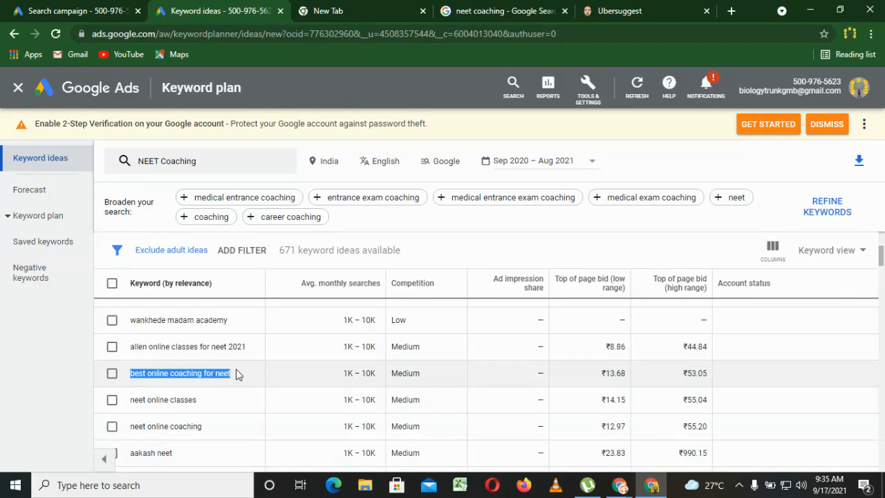
pyautogui.click(76, 9)
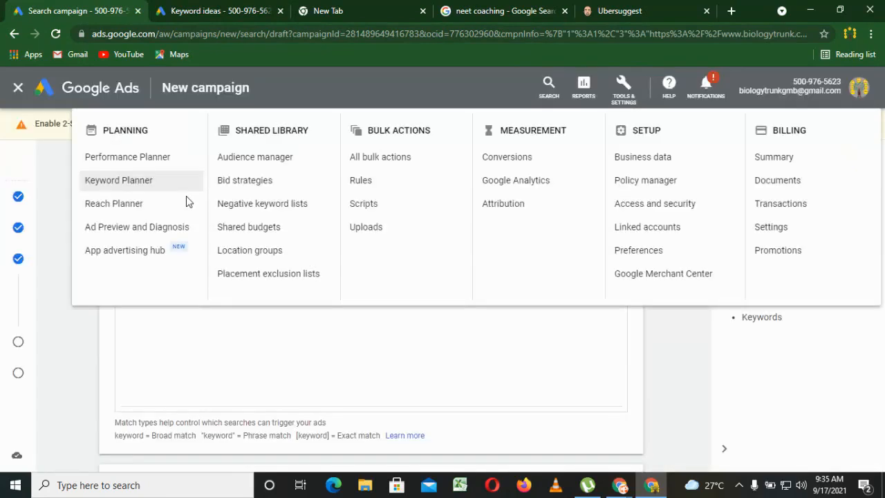
pyautogui.click(159, 342)
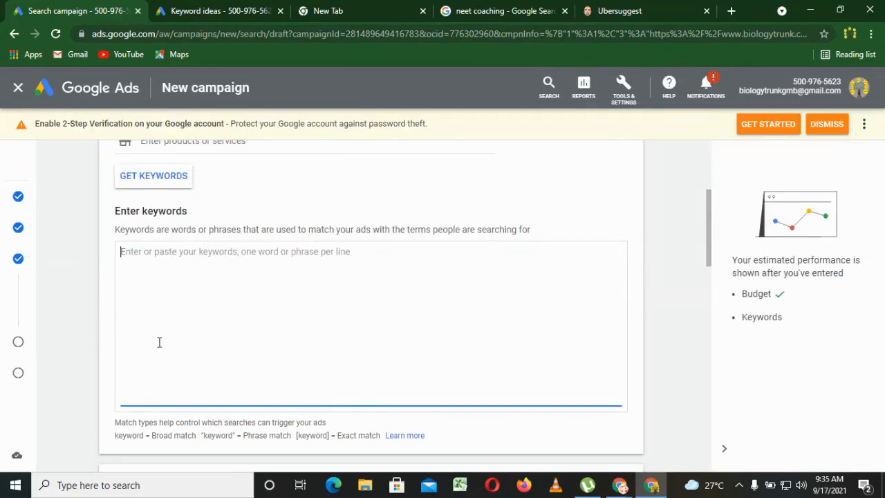
# Check the NEET coaching keyword suggestions in Ubersuggest, and return to the Google Ads campaign draft.
pyautogui.click(599, 8)
pyautogui.moveTo(878, 239); pyautogui.dragTo(882, 339)
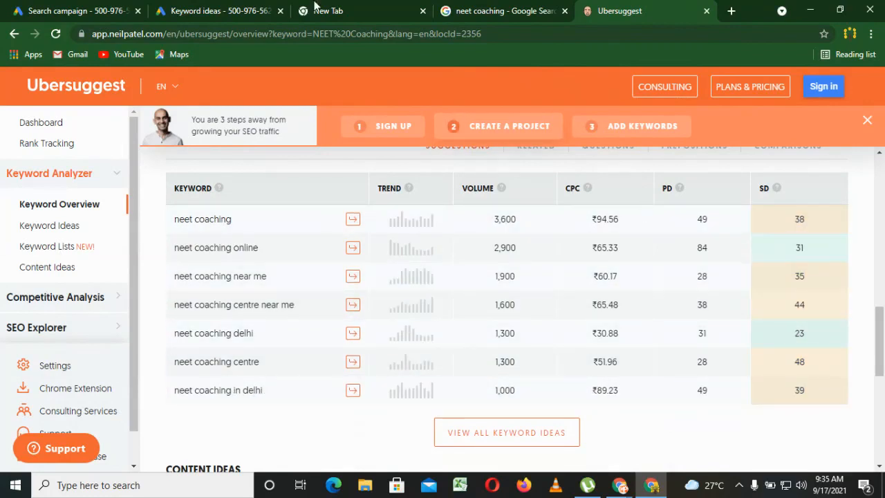
pyautogui.click(43, 8)
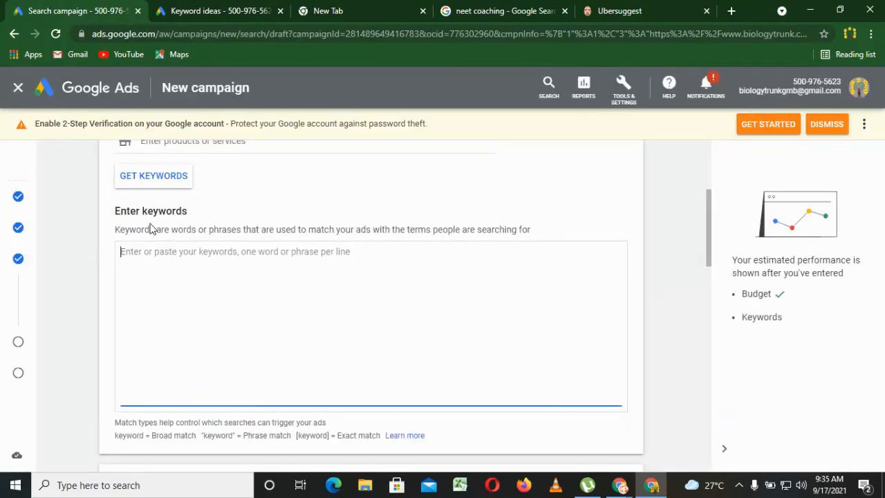
# Enter NEET Coaching as the first keyword of the ad group, correcting the misspelled last letter.
pyautogui.write('NEE')
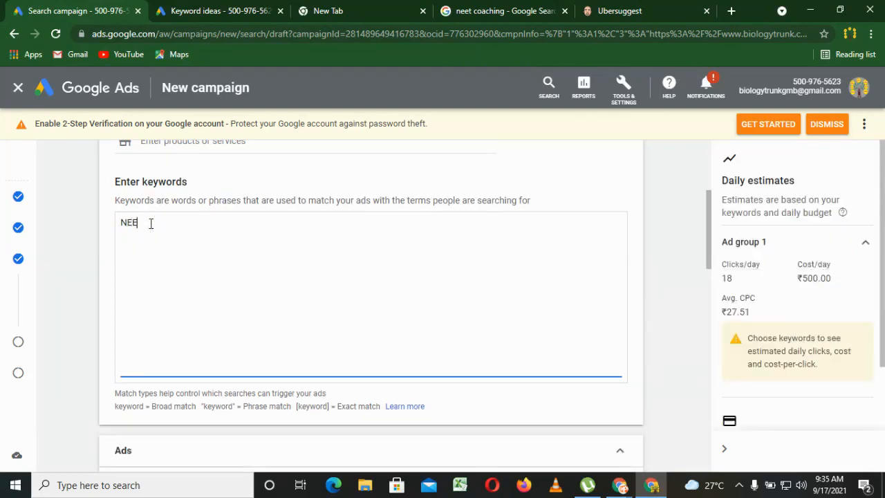
pyautogui.write('T Coach')
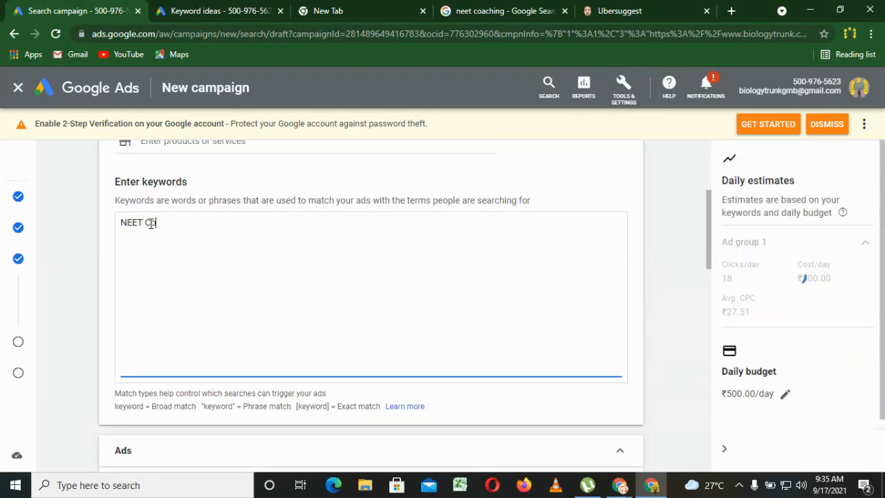
pyautogui.write('h"')
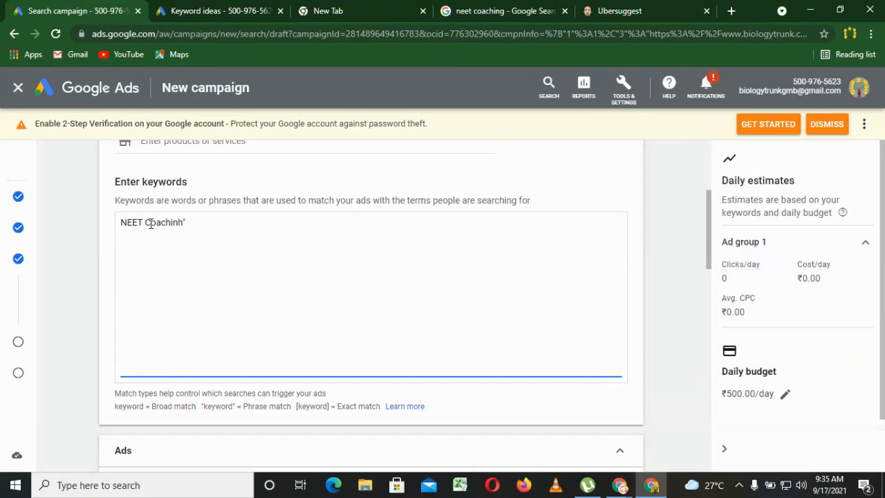
pyautogui.rightClick(150, 225)
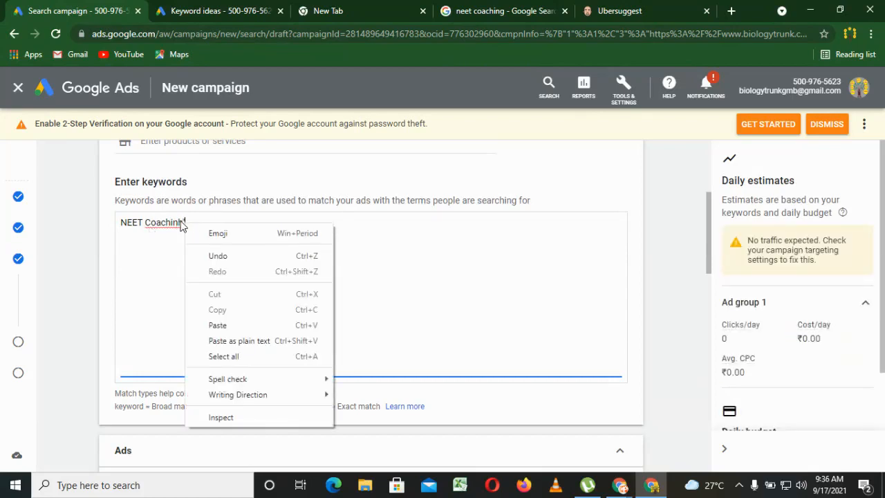
pyautogui.click(182, 222)
pyautogui.write('h')
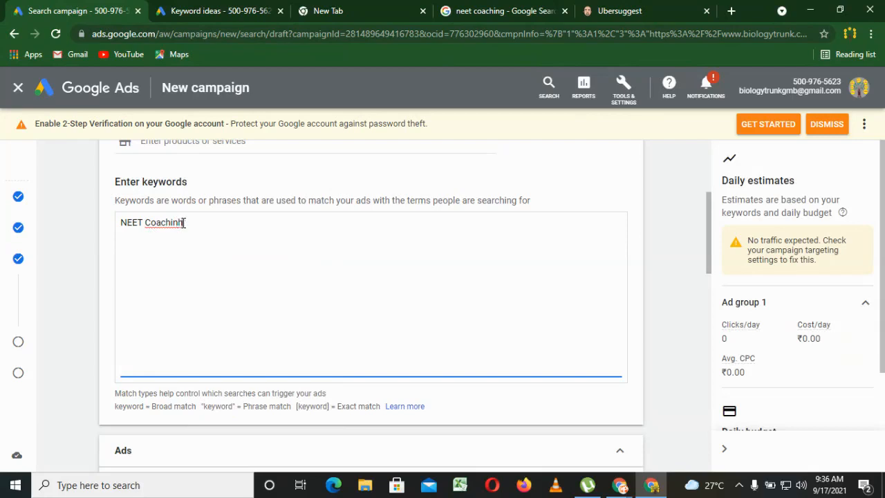
pyautogui.press('BackSpace')
pyautogui.write('g')
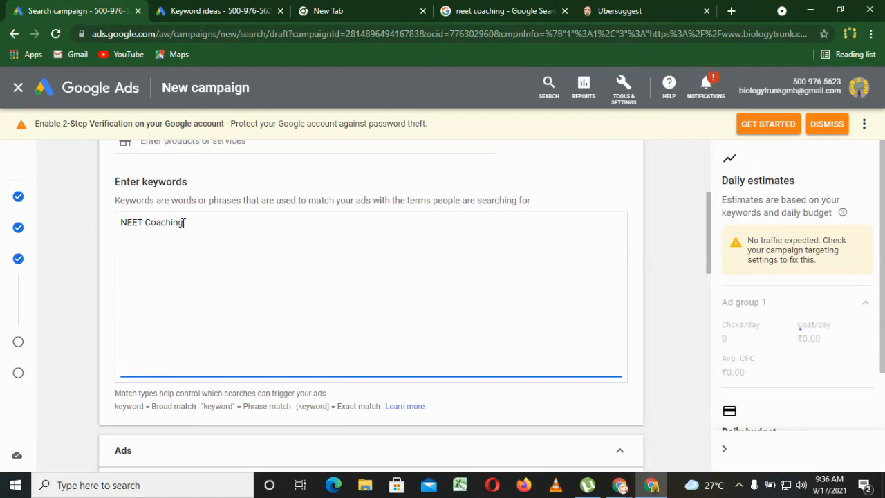
# Make NEET Coaching a phrase match keyword by enclosing it in double quotation marks.
pyautogui.press('Left')
pyautogui.press('Left')
pyautogui.press('Left')
pyautogui.press('Left')
pyautogui.press('Left')
pyautogui.press('Left')
pyautogui.press('Left')
pyautogui.press('Left')
pyautogui.press('Left')
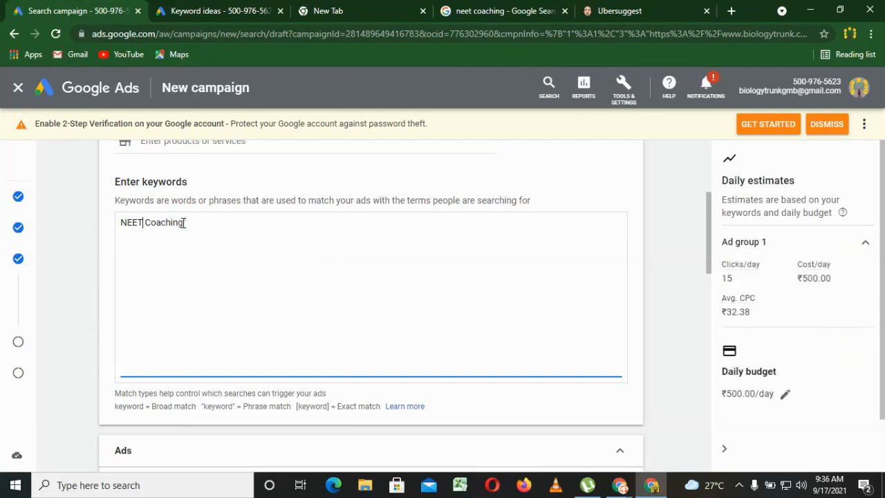
pyautogui.press('Home')
pyautogui.write('"')
pyautogui.press('End')
pyautogui.write('"')
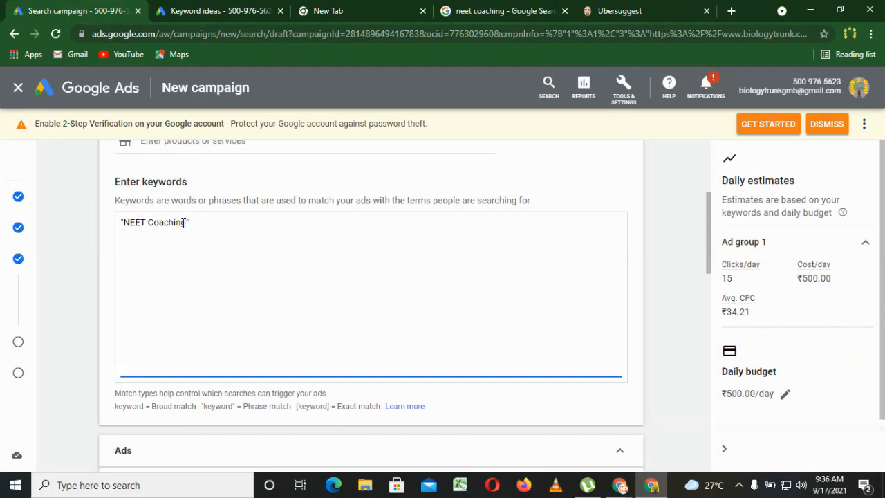
# Add "NEET coaching Fee" in quotation marks on its own line as a second phrase match keyword.
pyautogui.write('"')
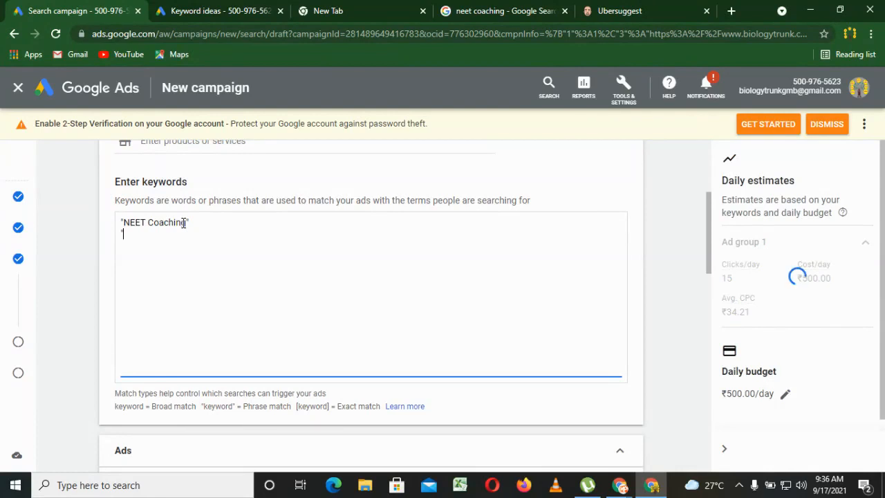
pyautogui.write('NEET ')
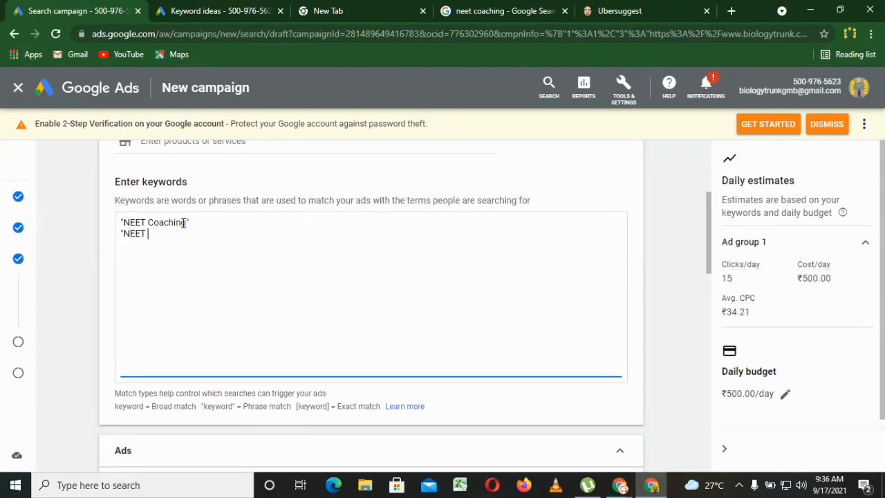
pyautogui.write('coaching Fee"')
pyautogui.press('Return')
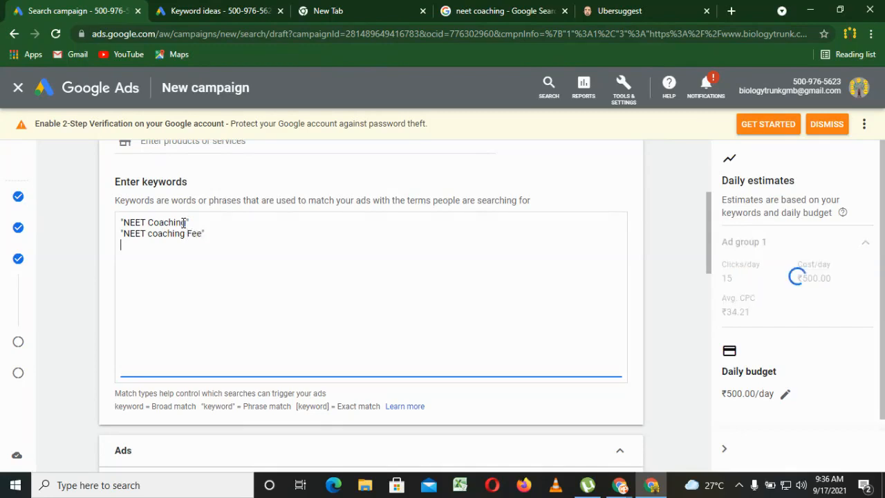
# Paste the copied keyword best online coaching for neet and enclose it in square brackets as an exact match.
pyautogui.hotkey('ctrl', 'v')
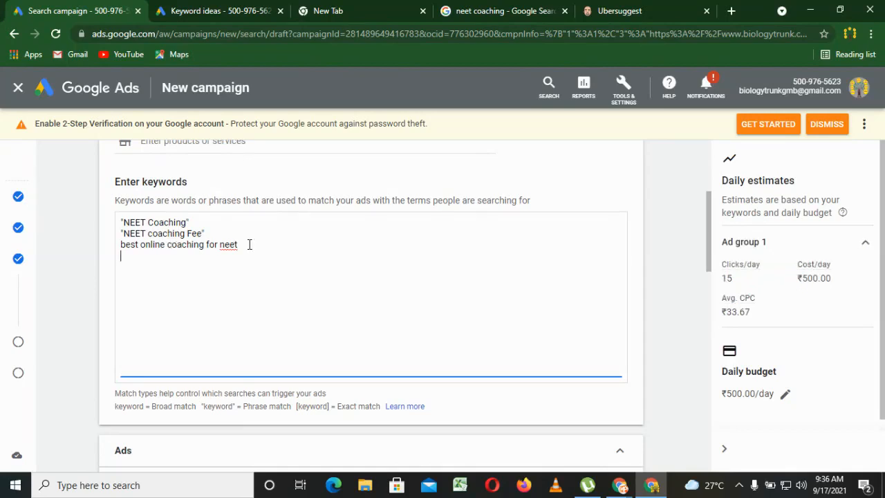
pyautogui.write(']')
pyautogui.click(121, 244)
pyautogui.write('[')
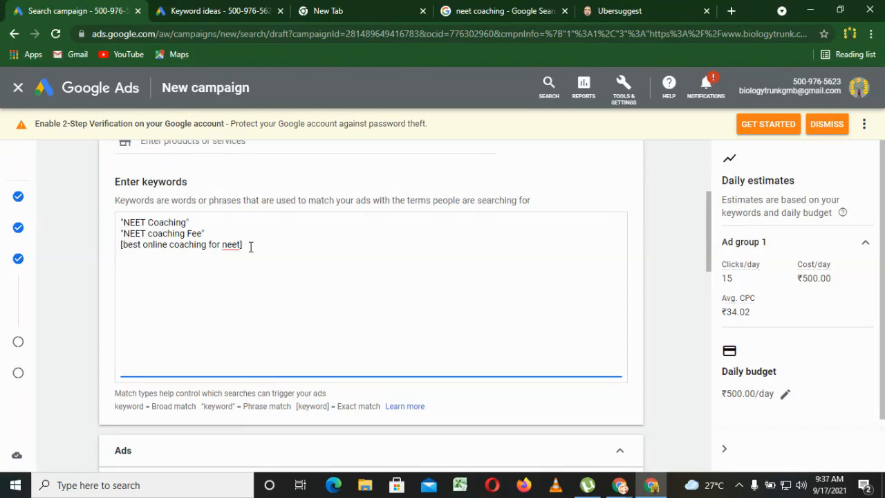
# Add NEET coaching in Kanpur on a new line as a broad match keyword without quotes or brackets.
pyautogui.press('Return')
pyautogui.write('NEET coaching in Ka')
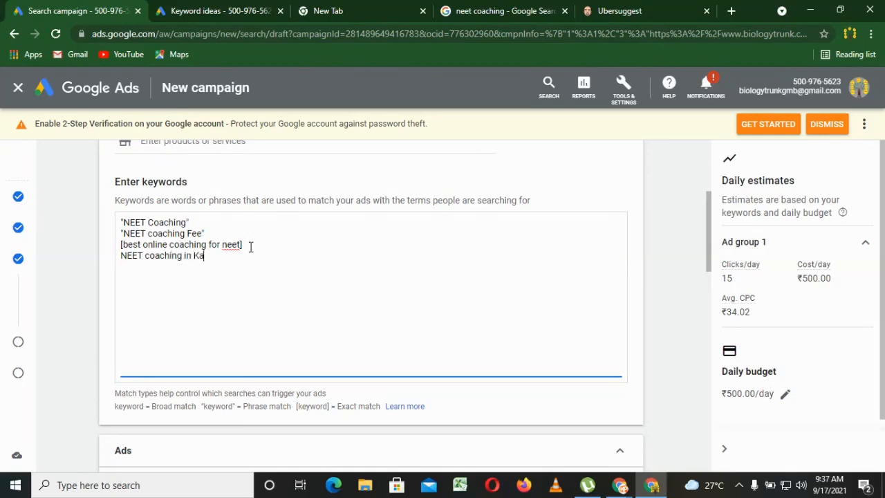
pyautogui.write('npur')
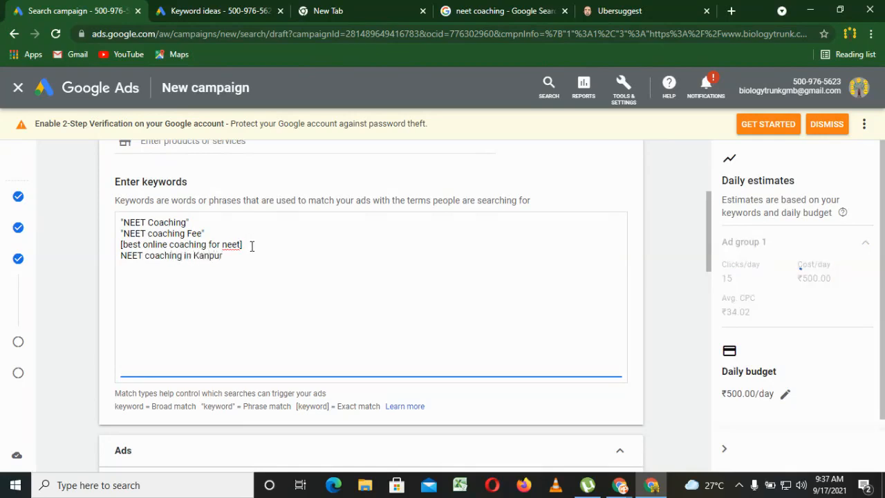
# Insert a blank line above the NEET coaching in Kanpur keyword and select that keyword's text.
pyautogui.click(255, 247)
pyautogui.press('Return')
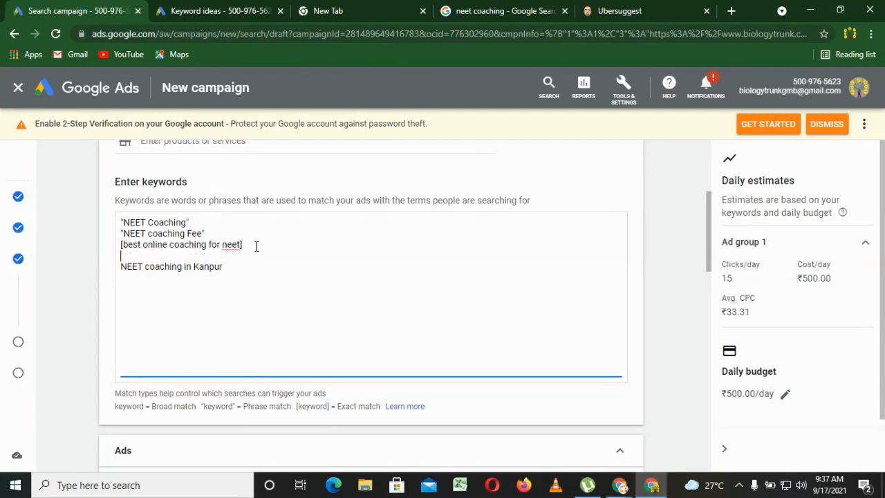
pyautogui.click(226, 268)
pyautogui.moveTo(236, 269); pyautogui.dragTo(119, 269)
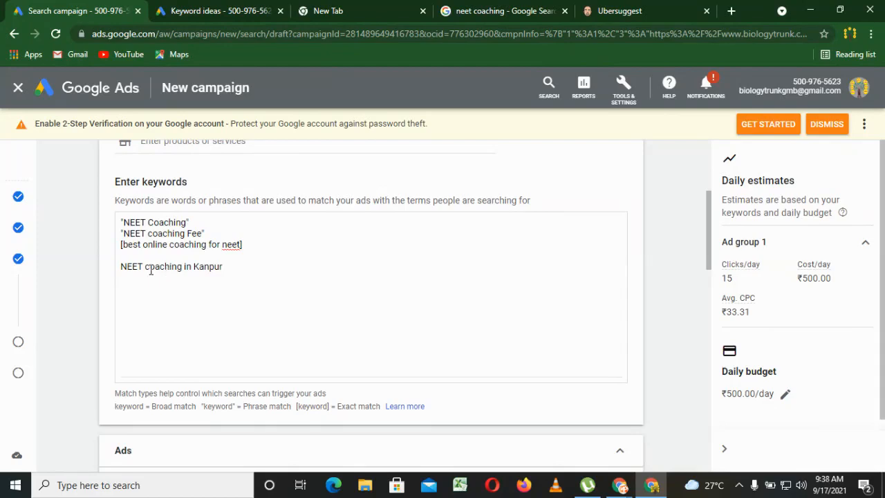
# Enclose the keyword NEET coaching in Kanpur in quotation marks as a phrase match and remove the blank line above it.
pyautogui.moveTo(145, 267); pyautogui.dragTo(246, 263)
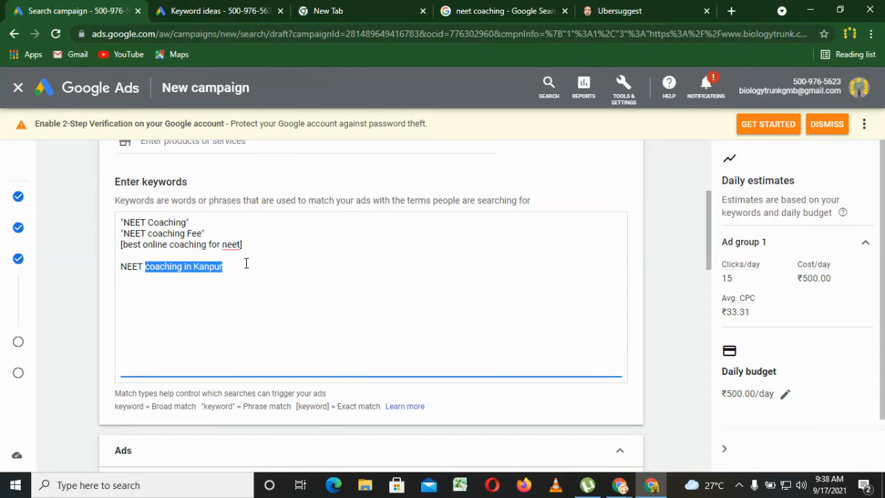
pyautogui.click(245, 262)
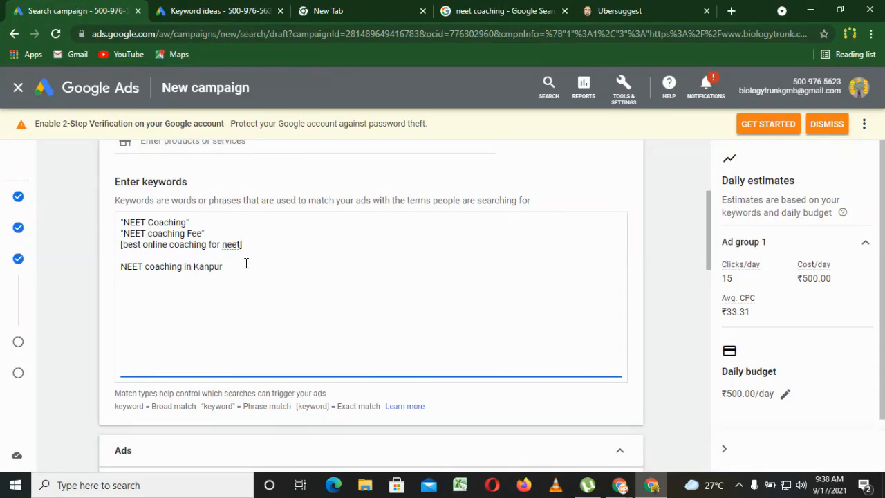
pyautogui.write('"')
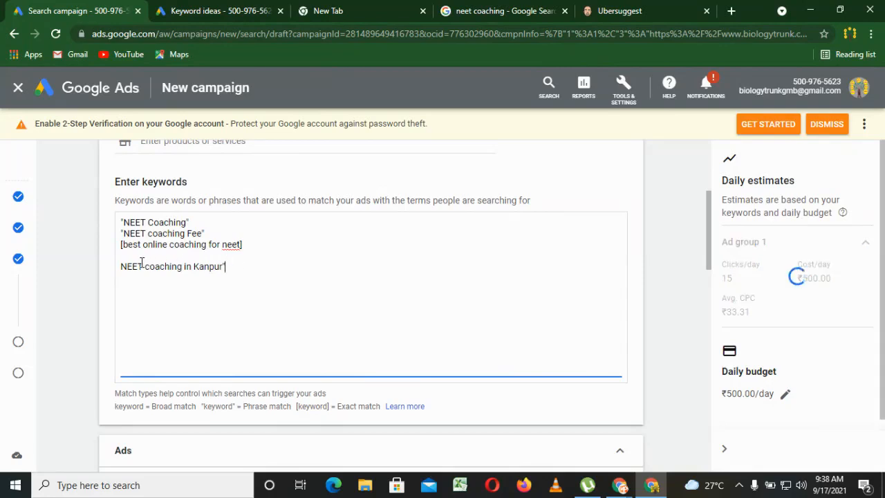
pyautogui.click(121, 266)
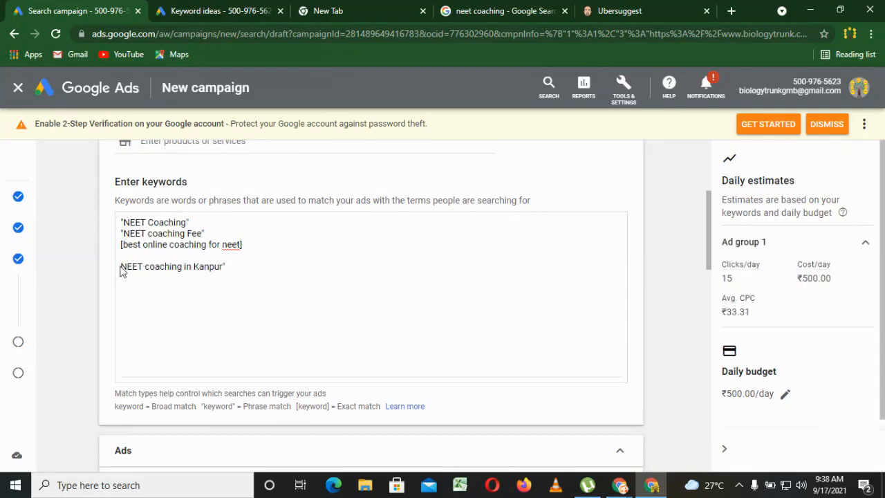
pyautogui.click(121, 267)
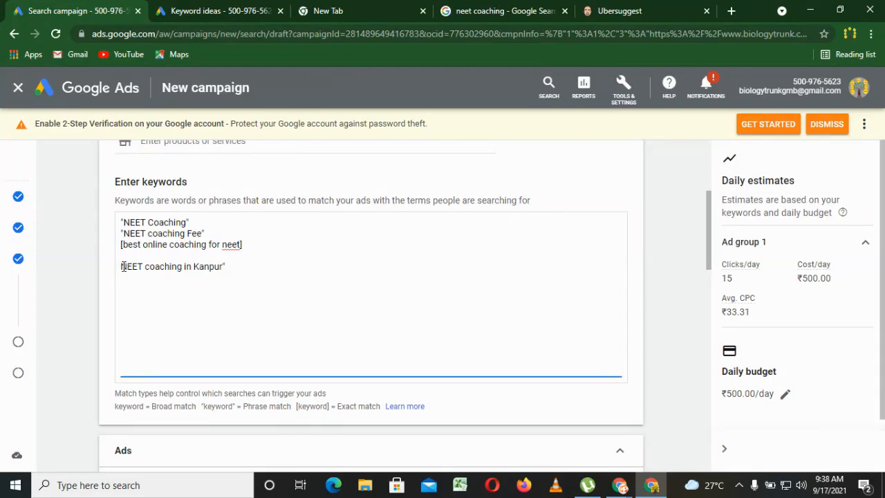
pyautogui.write('"')
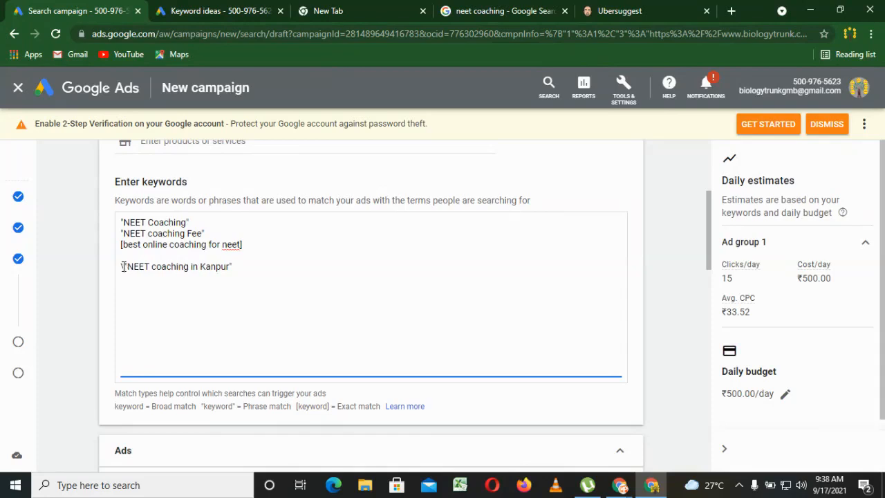
pyautogui.press('BackSpace')
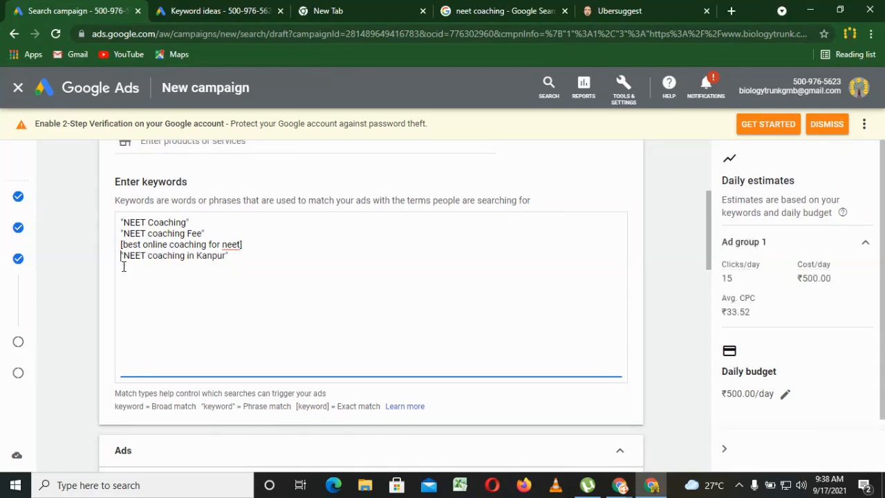
# Copy neet online classes from the keyword ideas and add it on a new line in quotation marks as a phrase match keyword.
pyautogui.click(234, 263)
pyautogui.click(249, 7)
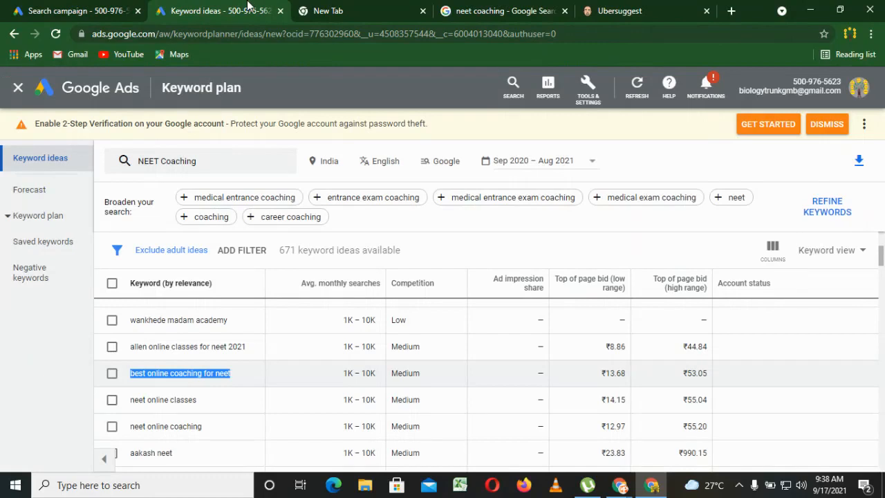
pyautogui.doubleClick(159, 400)
pyautogui.tripleClick(165, 399)
pyautogui.hotkey('ctrl', 'c')
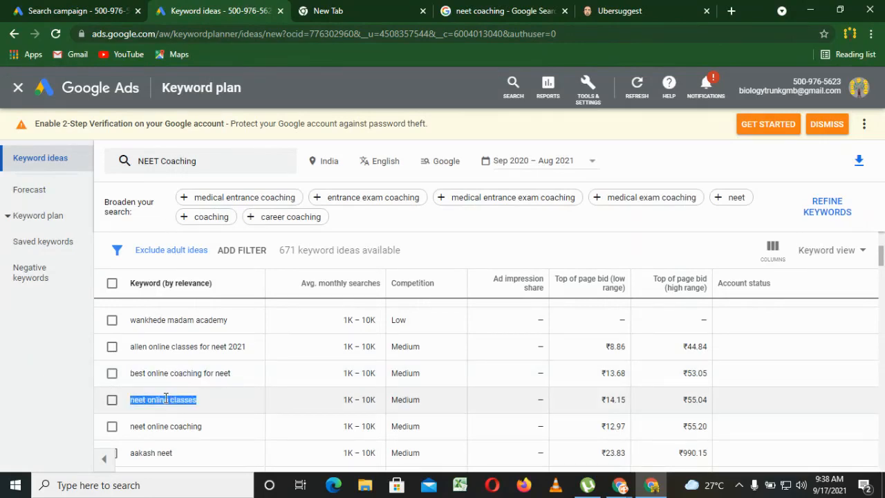
pyautogui.click(76, 10)
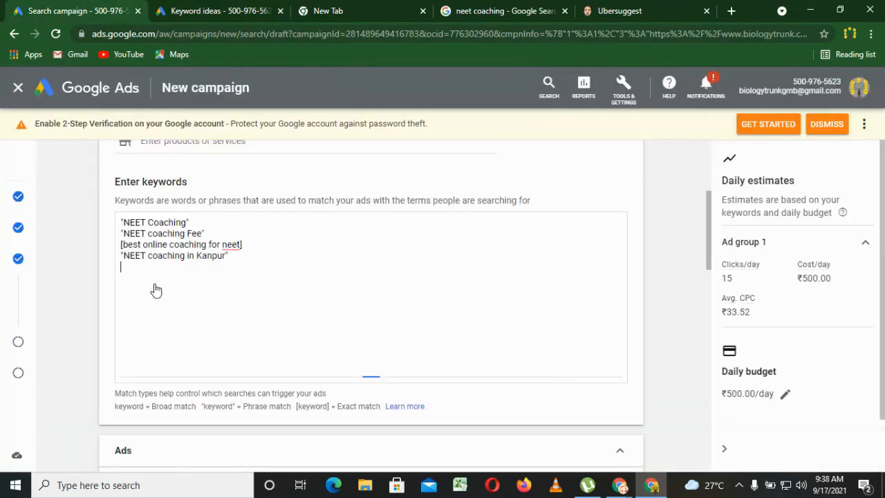
pyautogui.write('"')
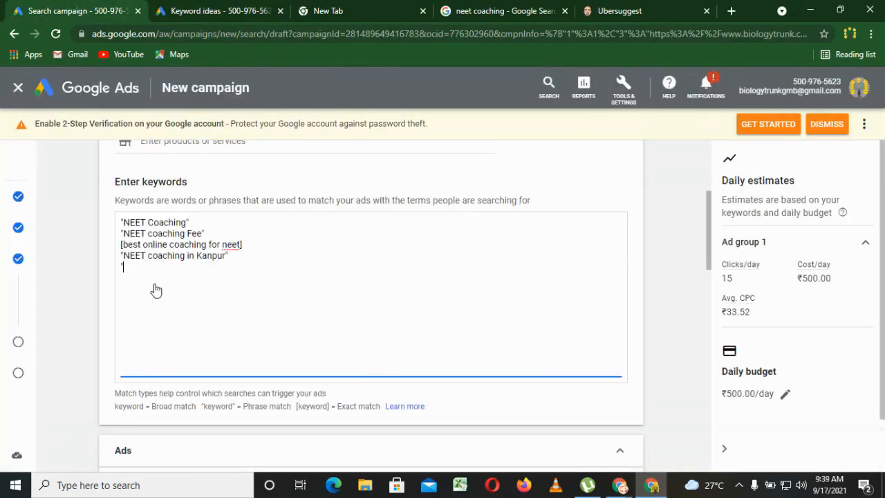
pyautogui.hotkey('ctrl', 'v')
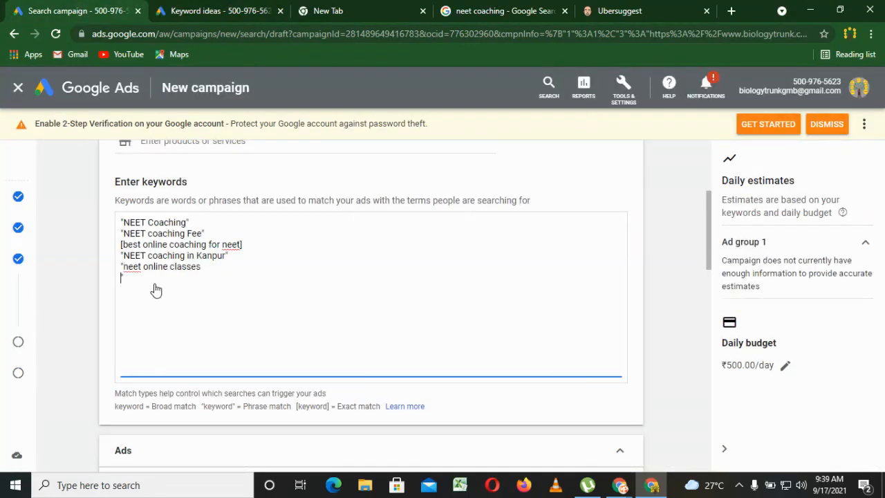
pyautogui.press('BackSpace')
pyautogui.write('"')
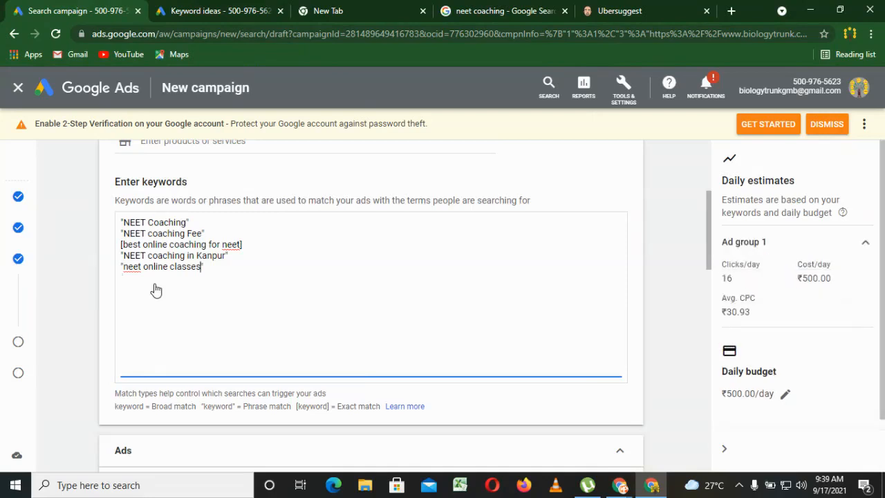
# Copy neet online coaching from the keyword ideas and add it on its own line in quotation marks as a phrase match keyword.
pyautogui.click(210, 9)
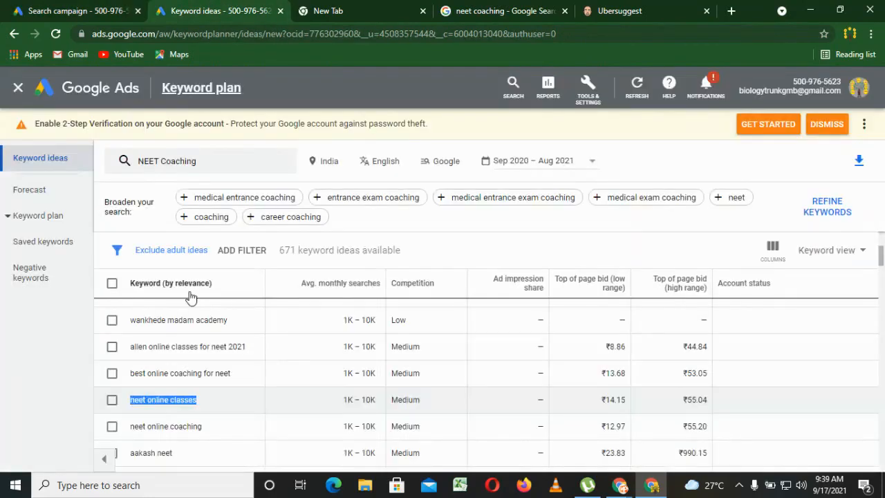
pyautogui.doubleClick(171, 426)
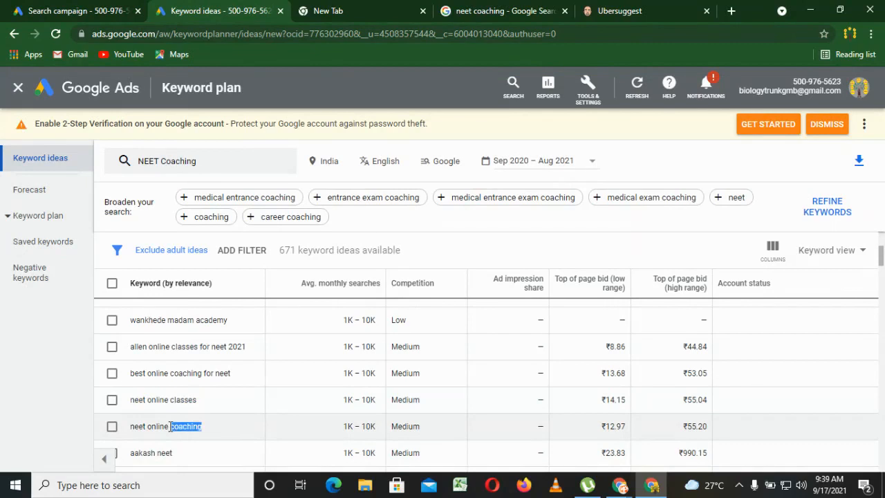
pyautogui.click(170, 426)
pyautogui.hotkey('ctrl', 'c')
pyautogui.click(108, 7)
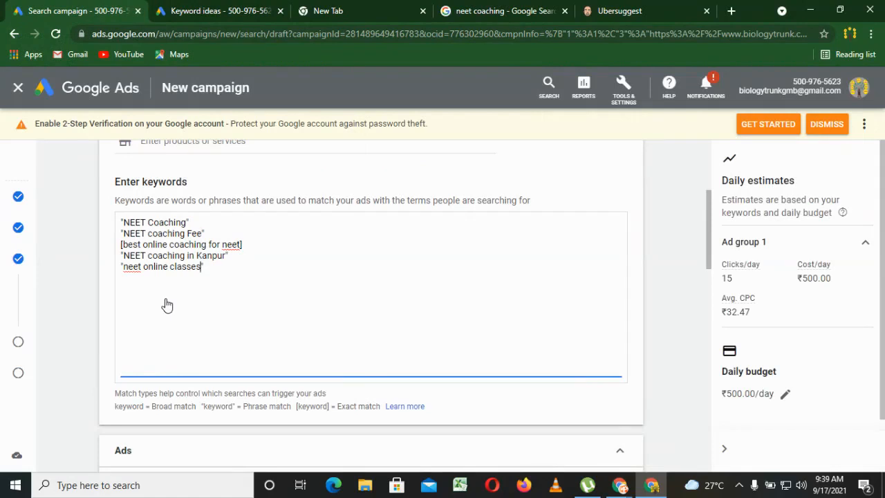
pyautogui.write('"')
pyautogui.press('Return')
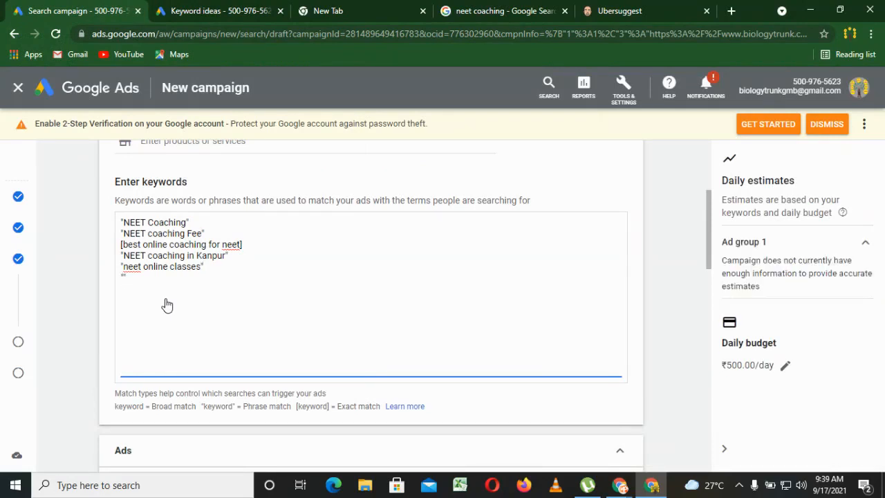
pyautogui.hotkey('ctrl', 'v')
pyautogui.press('BackSpace')
pyautogui.press('BackSpace')
pyautogui.write('"')
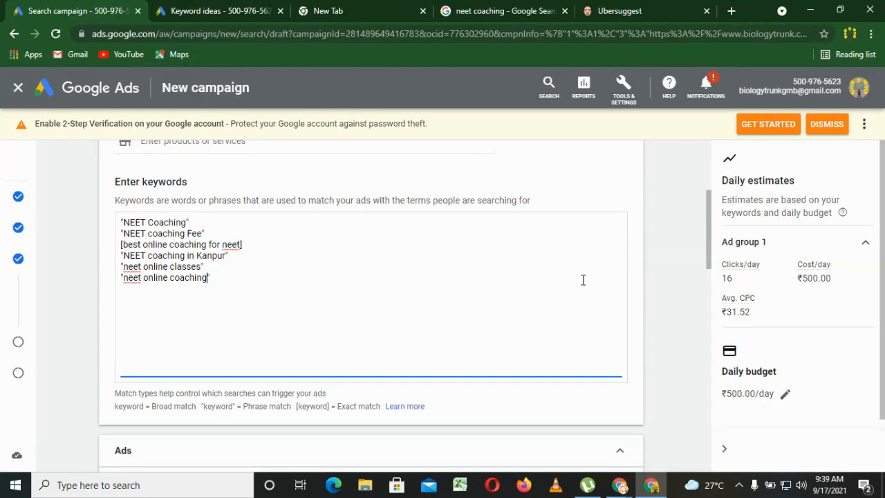
pyautogui.write('"')
# Examine the daily estimates of cost, clicks and average CPC for Ad group 1, with a glance back at the keyword ideas.
pyautogui.moveTo(803, 278); pyautogui.dragTo(833, 278)
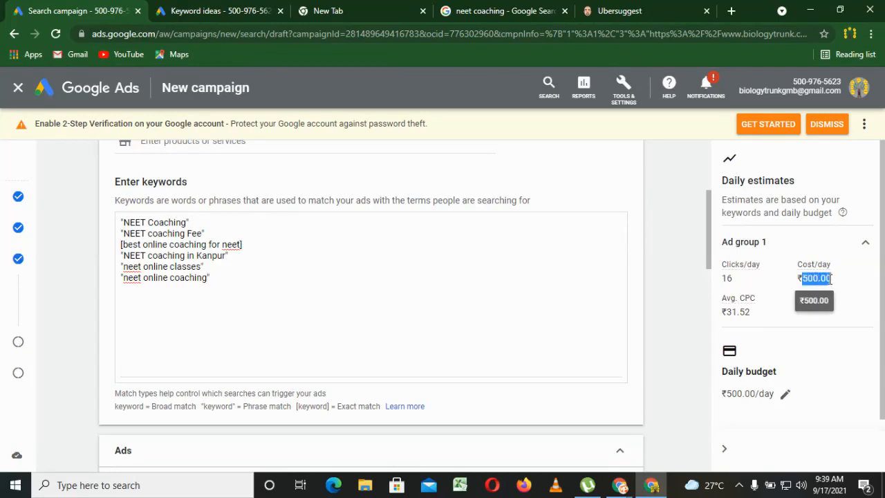
pyautogui.moveTo(734, 278); pyautogui.dragTo(722, 278)
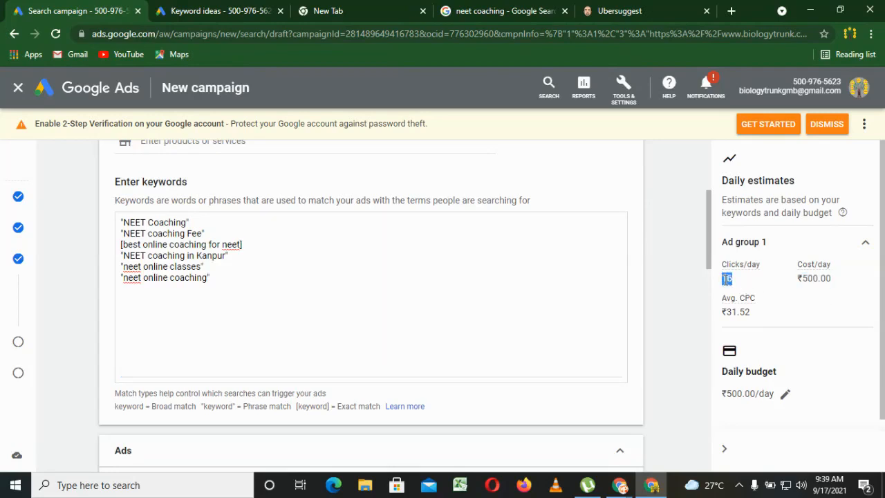
pyautogui.click(720, 330)
pyautogui.click(193, 10)
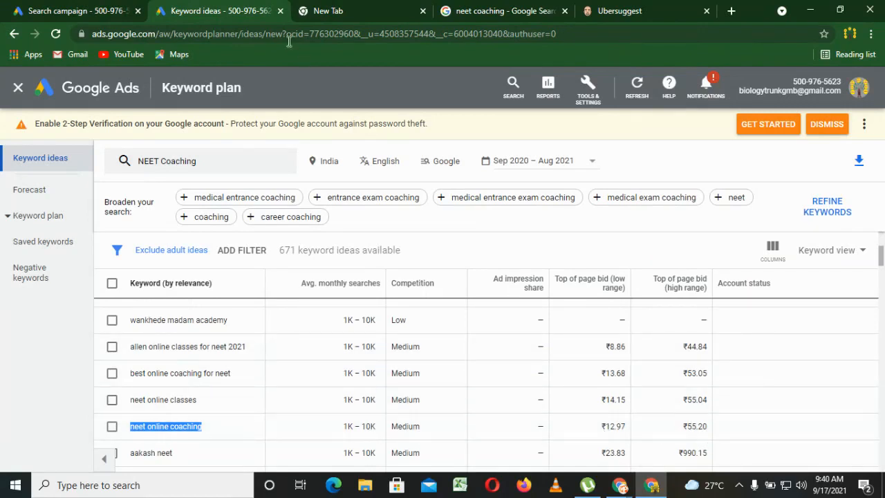
pyautogui.click(22, 8)
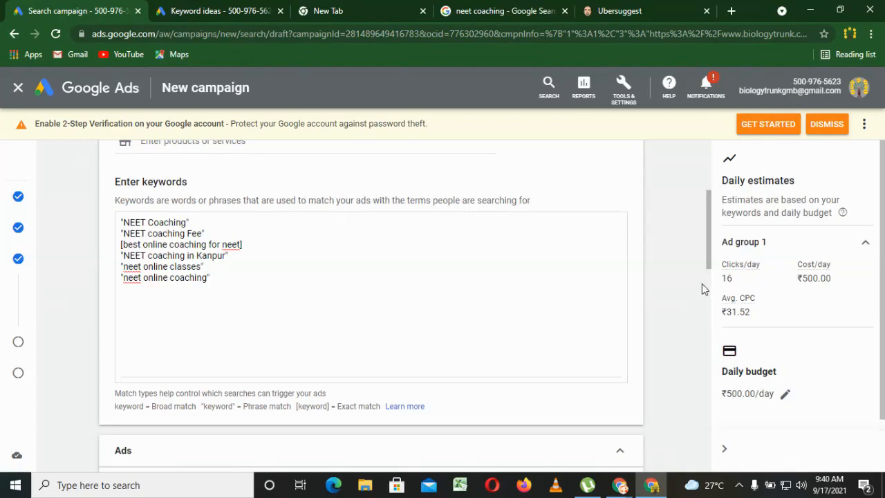
# Open biologytrunk.com/best-neet-coaching-in-kanpur/ in the empty browser tab and copy its address for the ad's final URL.
pyautogui.moveTo(708, 270); pyautogui.dragTo(696, 362)
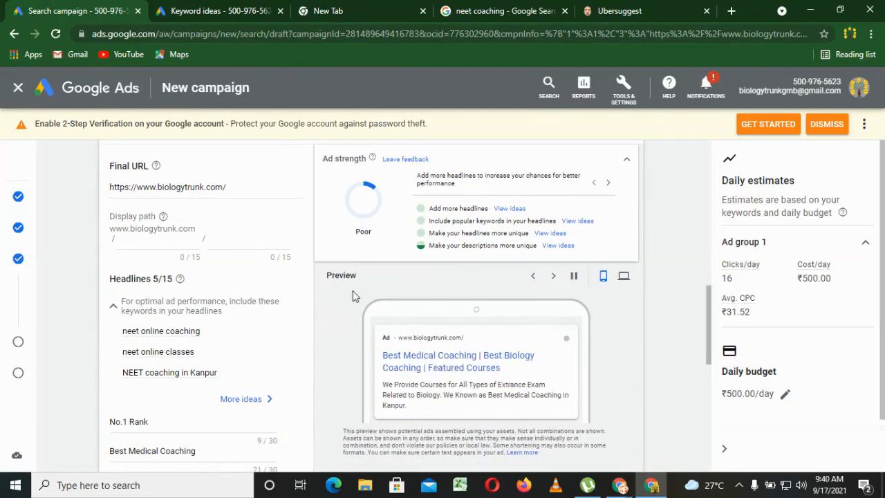
pyautogui.click(138, 185)
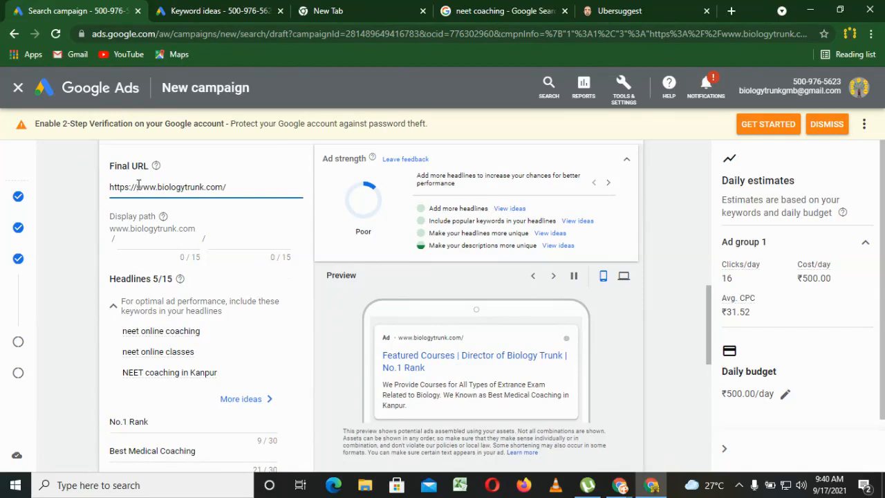
pyautogui.click(350, 9)
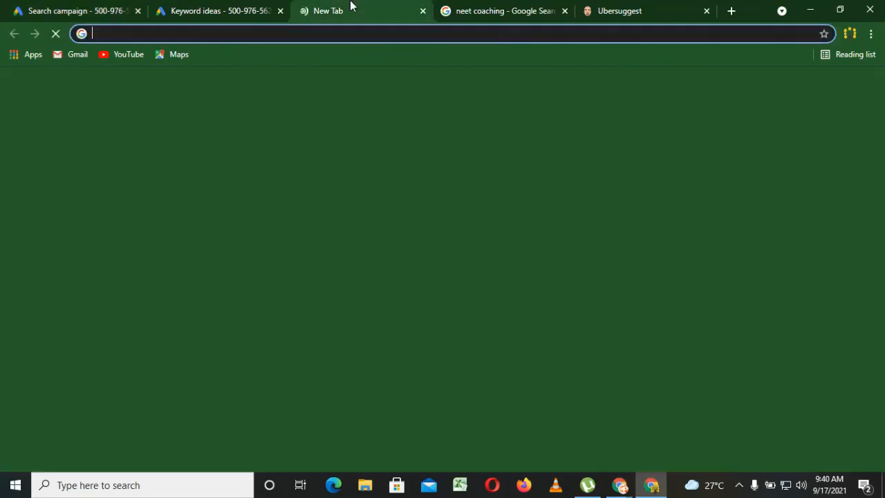
pyautogui.write('n')
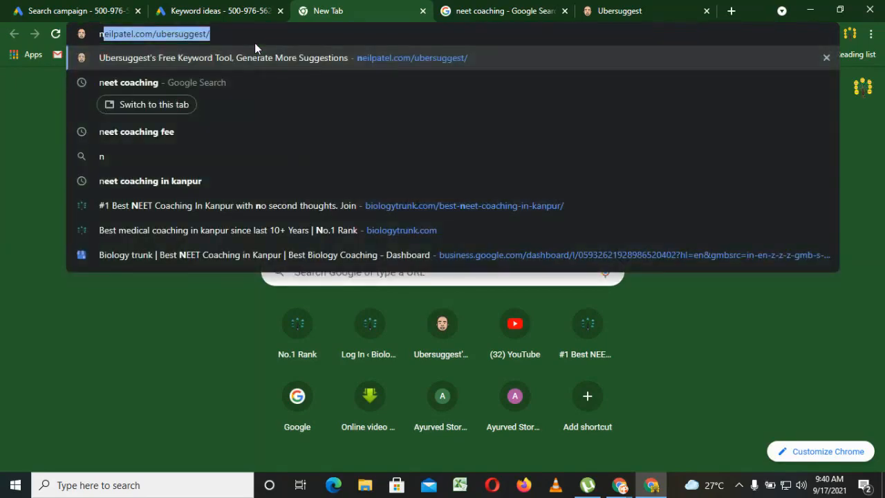
pyautogui.press('BackSpace')
pyautogui.press('BackSpace')
pyautogui.write('biologytrunk.com')
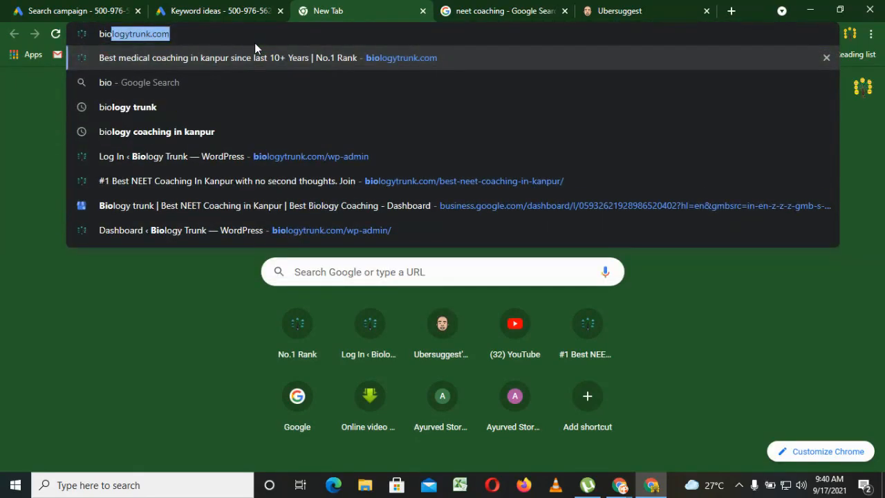
pyautogui.click(328, 183)
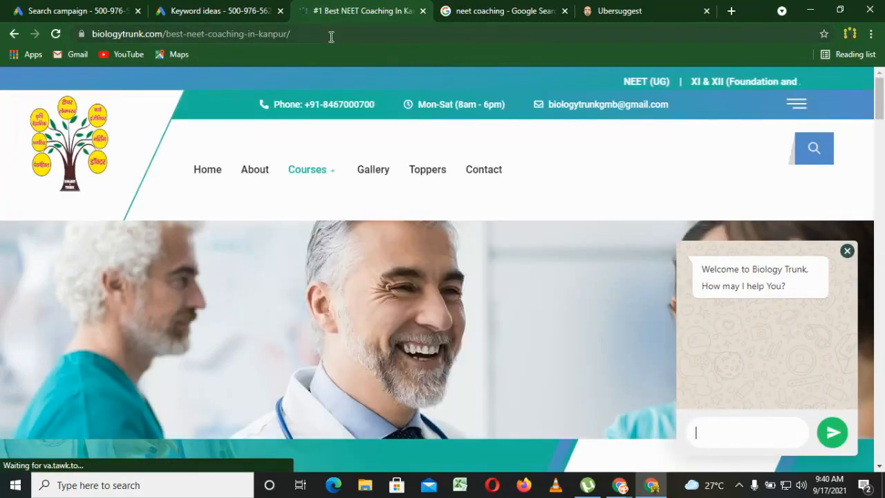
pyautogui.click(311, 33)
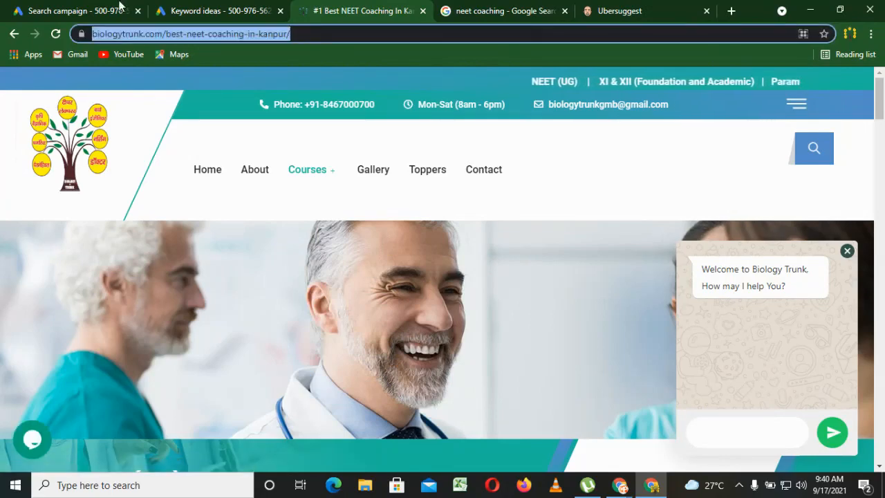
# Replace the ad's final URL in the campaign draft with the copied best-neet-coaching-in-kanpur page address.
pyautogui.click(79, 10)
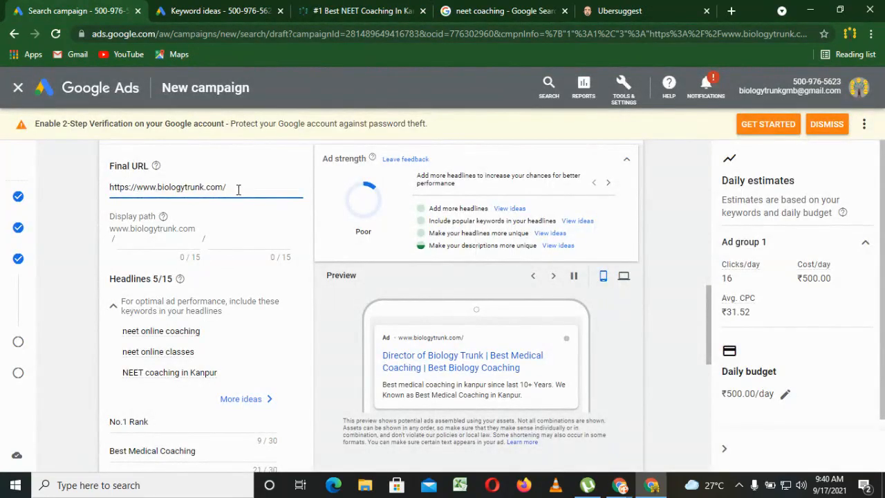
pyautogui.tripleClick(239, 188)
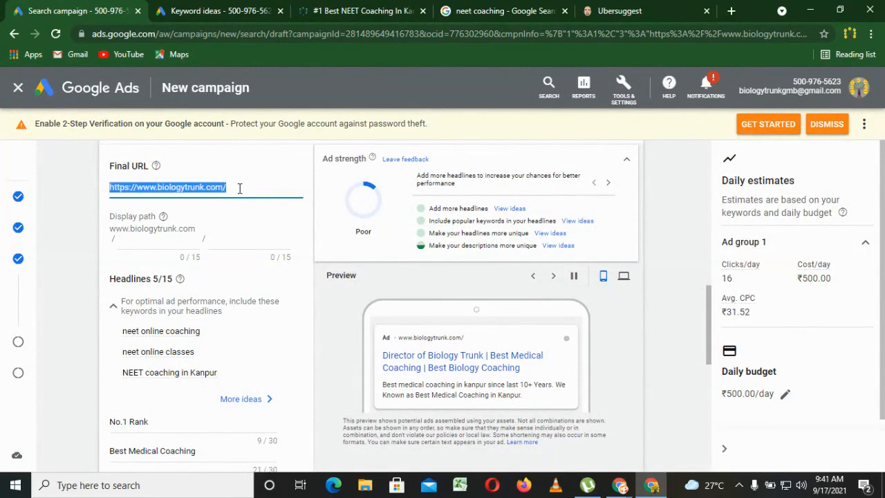
pyautogui.hotkey('ctrl', 'v')
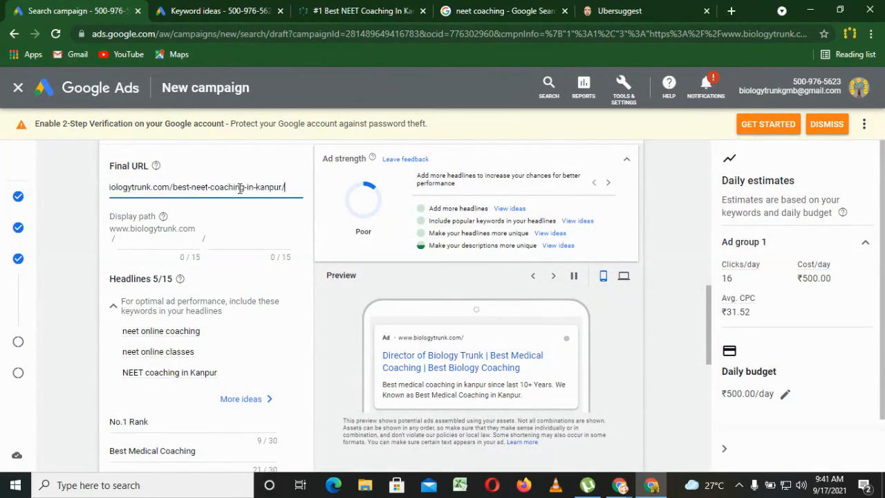
# Enter NEET as the first part of the ad's display path.
pyautogui.click(113, 254)
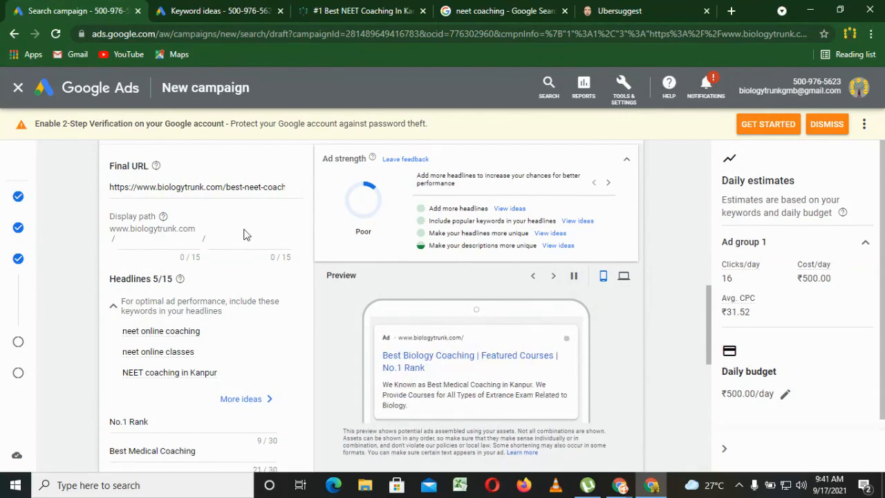
pyautogui.click(155, 242)
pyautogui.write('NEERT')
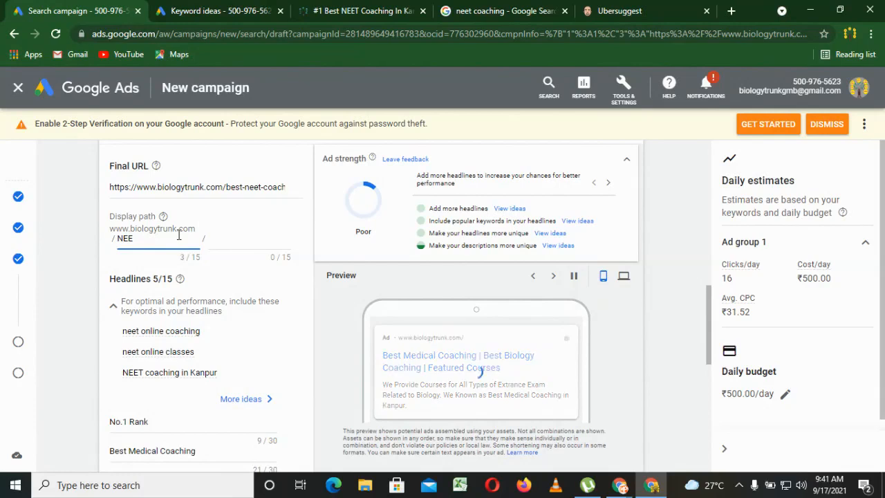
pyautogui.press('BackSpace')
pyautogui.write('T')
# Enter Coaching as the second part of the ad's display path.
pyautogui.click(260, 241)
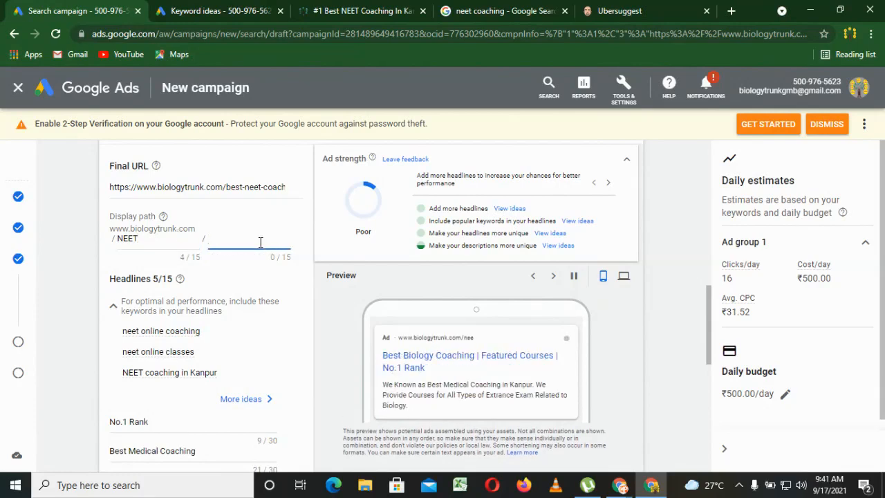
pyautogui.write('c')
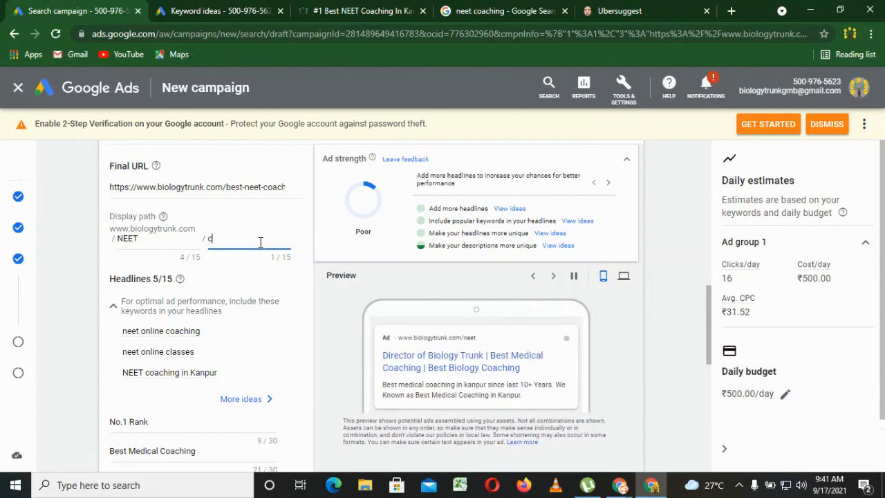
pyautogui.press('BackSpace')
pyautogui.write('Coac')
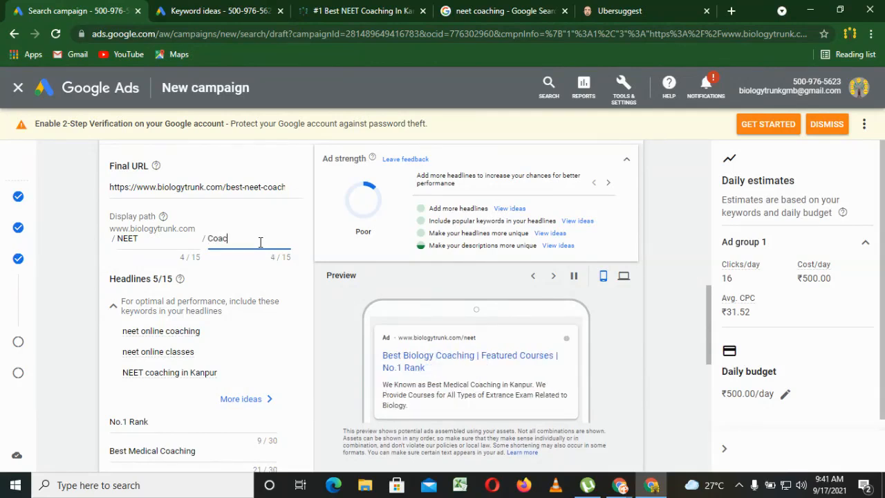
pyautogui.write('hing')
pyautogui.click(87, 297)
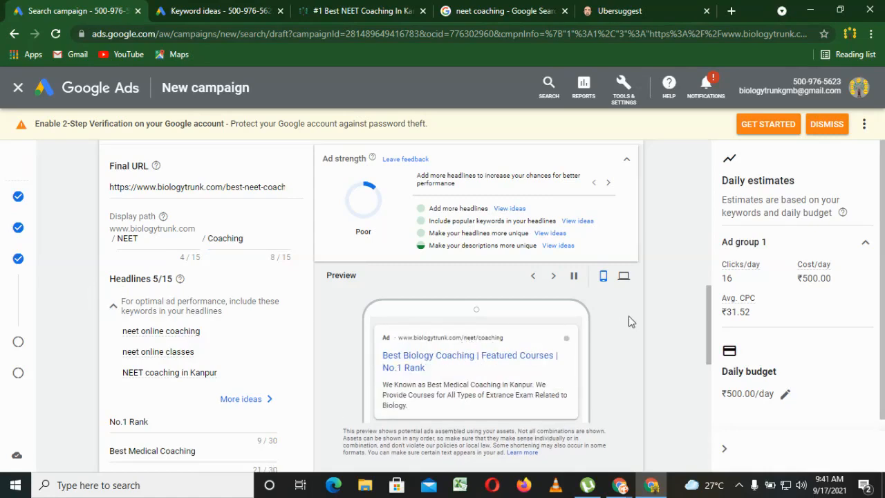
# Clear the ad headlines No.1 Rank, Best Medical Coaching and Best Biology Coaching.
pyautogui.scroll(-3, 711, 328)
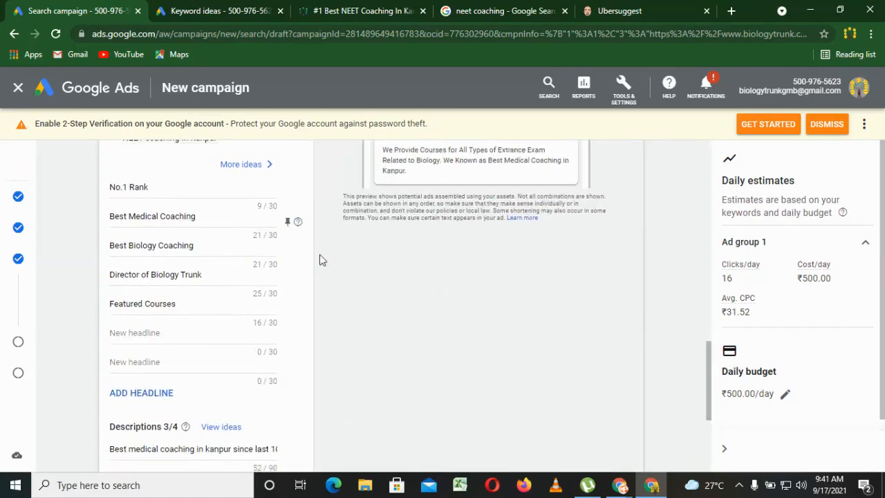
pyautogui.scroll(1, 712, 383)
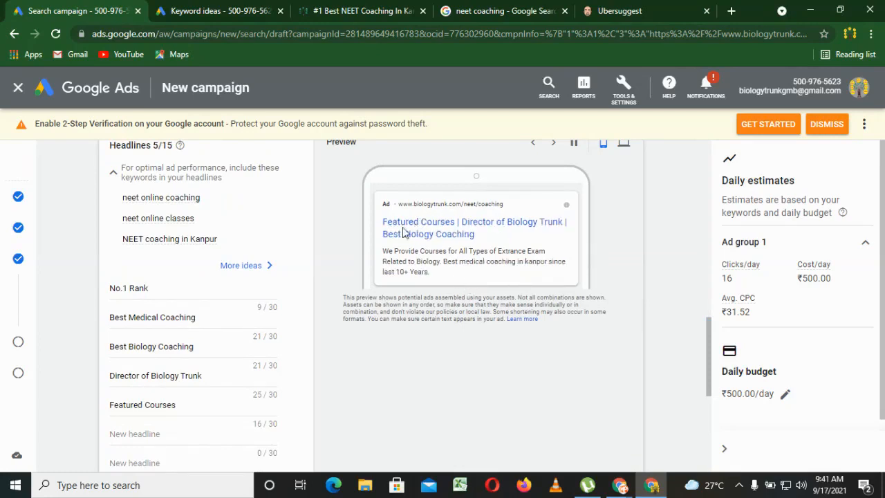
pyautogui.tripleClick(177, 287)
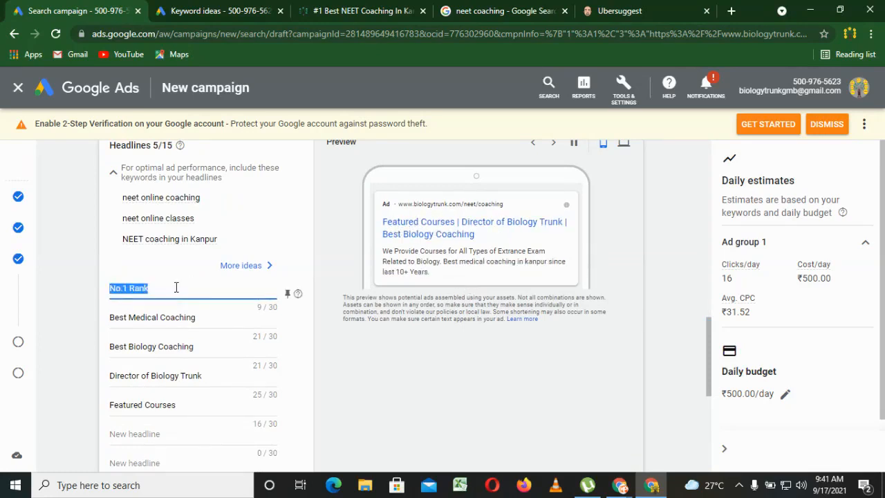
pyautogui.press('BackSpace')
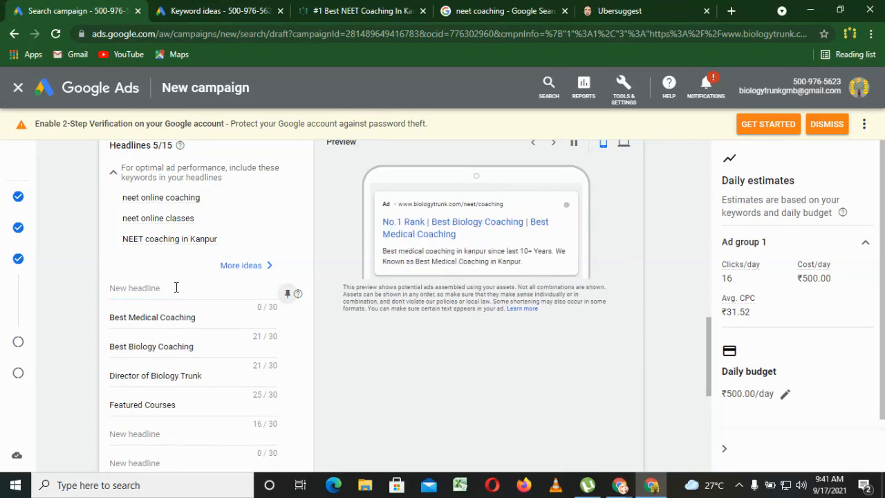
pyautogui.click(161, 319)
pyautogui.tripleClick(161, 319)
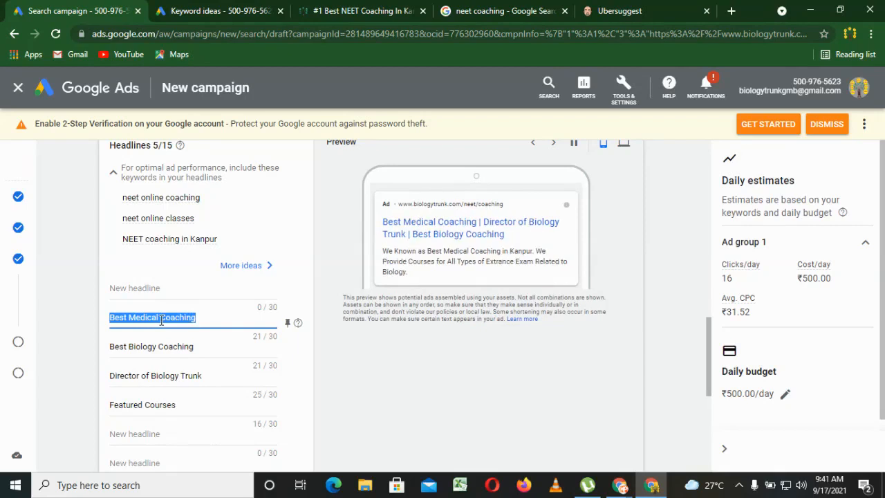
pyautogui.press('BackSpace')
pyautogui.press('Tab')
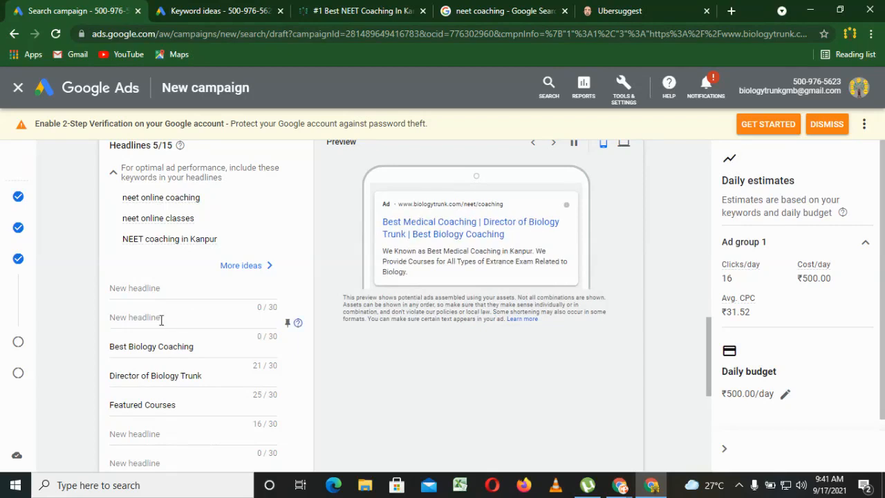
pyautogui.press('Tab')
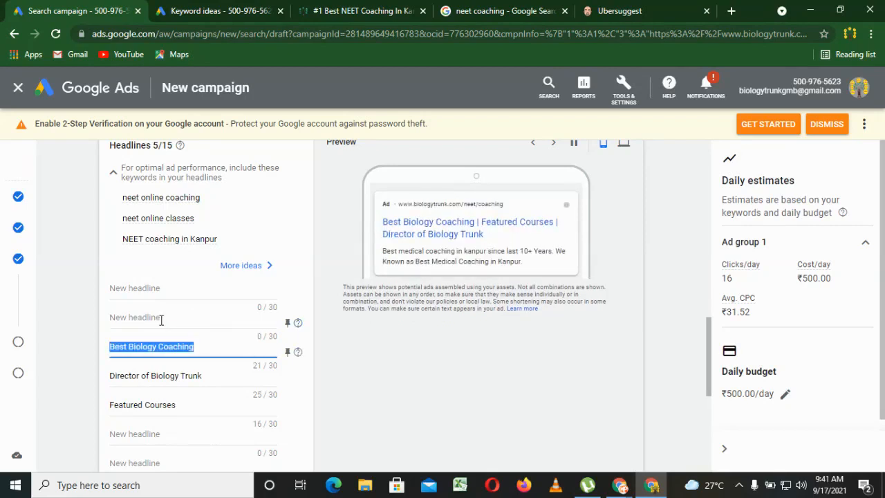
pyautogui.press('BackSpace')
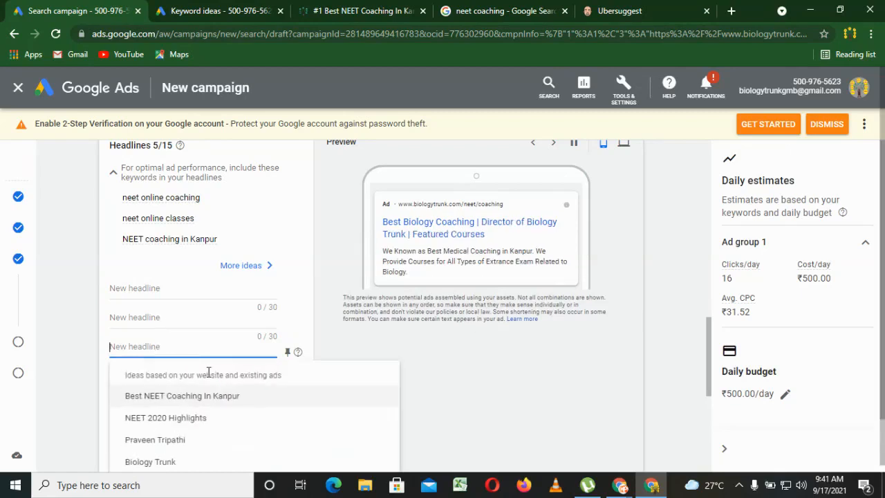
pyautogui.click(111, 378)
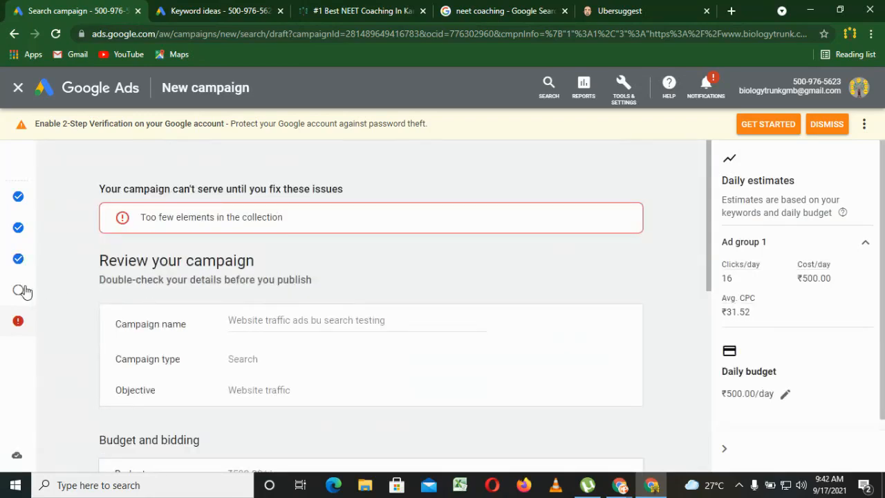
# Return from the campaign review to Ad group 1 and reopen its ad for editing.
pyautogui.moveTo(21, 289)
pyautogui.click(39, 258)
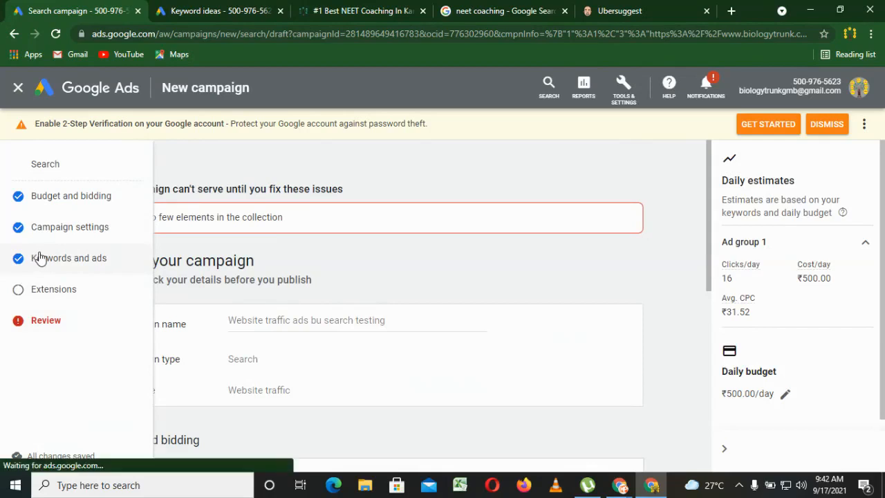
pyautogui.click(708, 385)
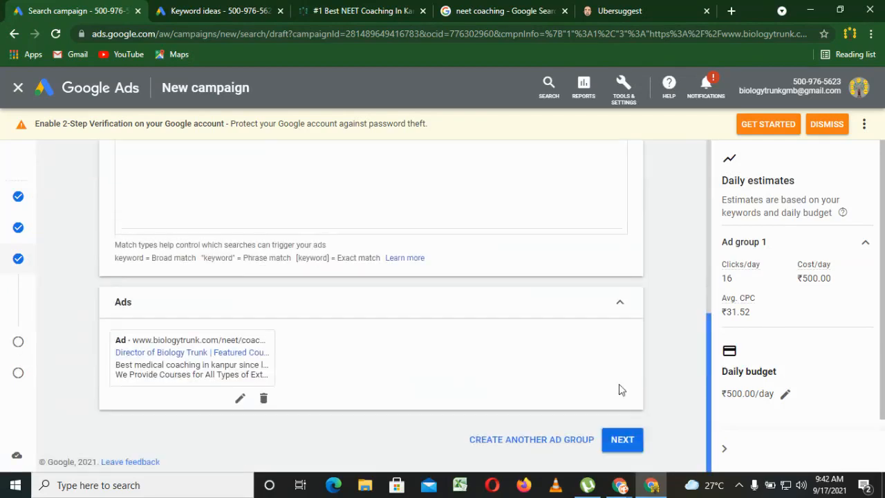
pyautogui.click(240, 400)
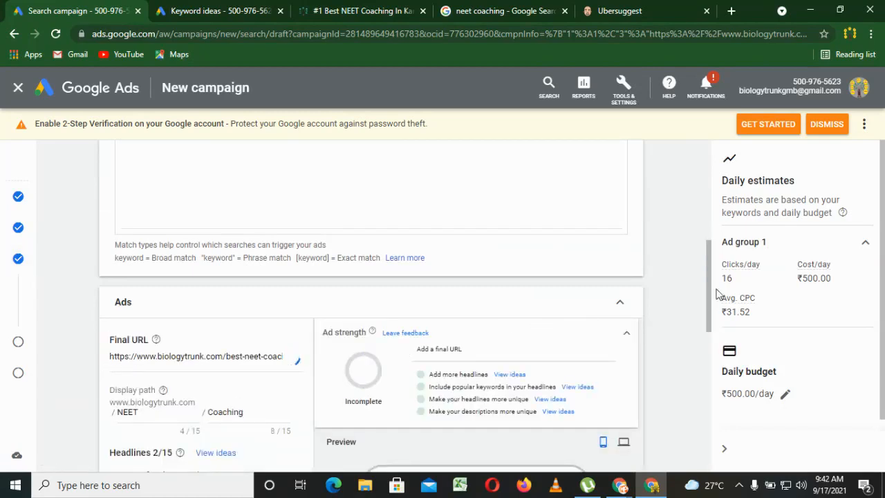
# Clear the remaining ad headlines Featured Courses and Director of Biology Trunk.
pyautogui.moveTo(712, 297); pyautogui.dragTo(713, 390)
pyautogui.click(186, 268)
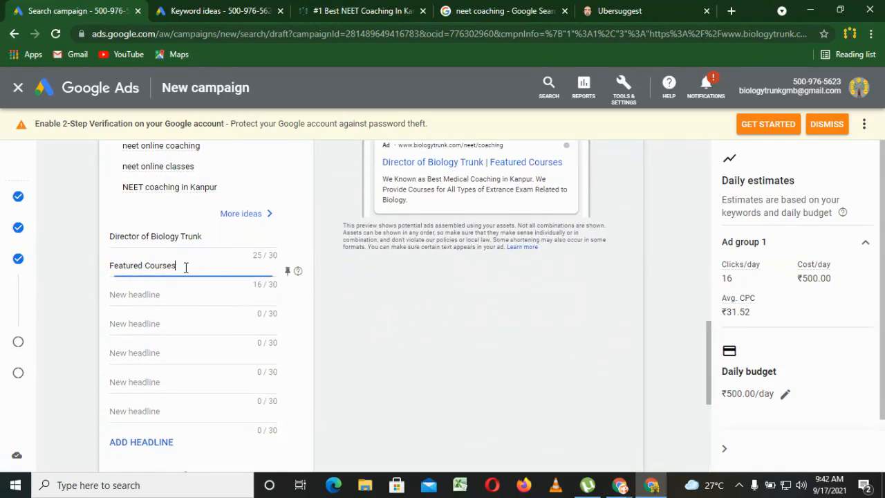
pyautogui.hotkey('ctrl', 'shift', 'Left')
pyautogui.hotkey('ctrl', 'shift', 'Left')
pyautogui.press('BackSpace')
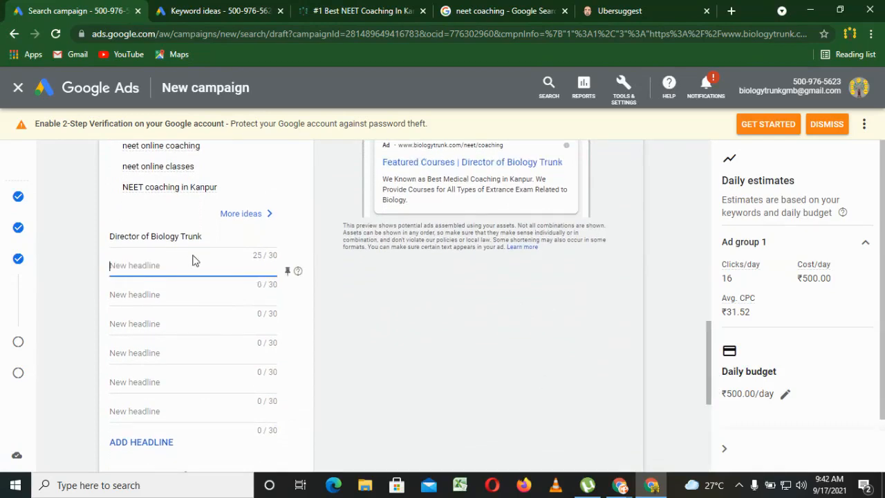
pyautogui.click(217, 236)
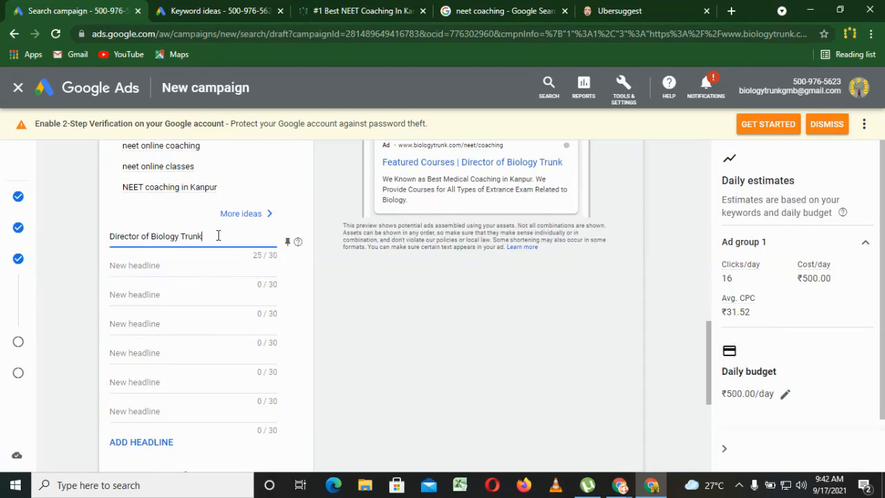
pyautogui.hotkey('ctrl', 'a')
pyautogui.press('BackSpace')
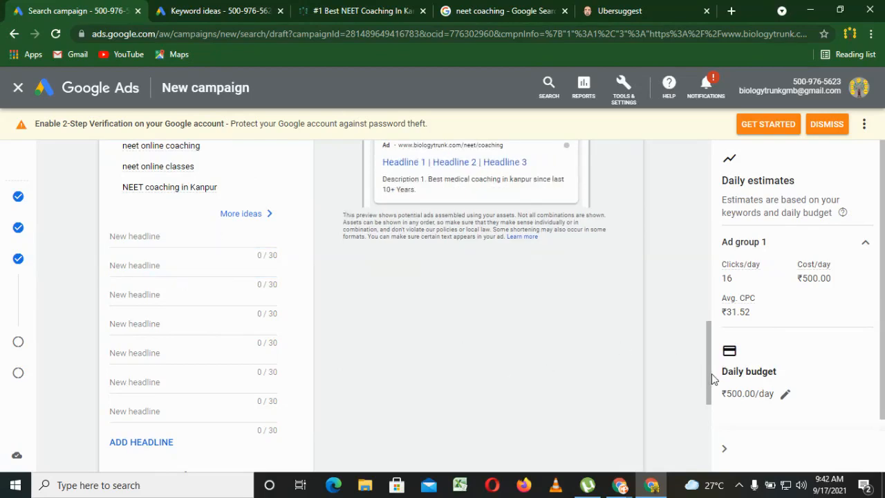
pyautogui.scroll(1, 712, 360)
pyautogui.scroll(1, 712, 360)
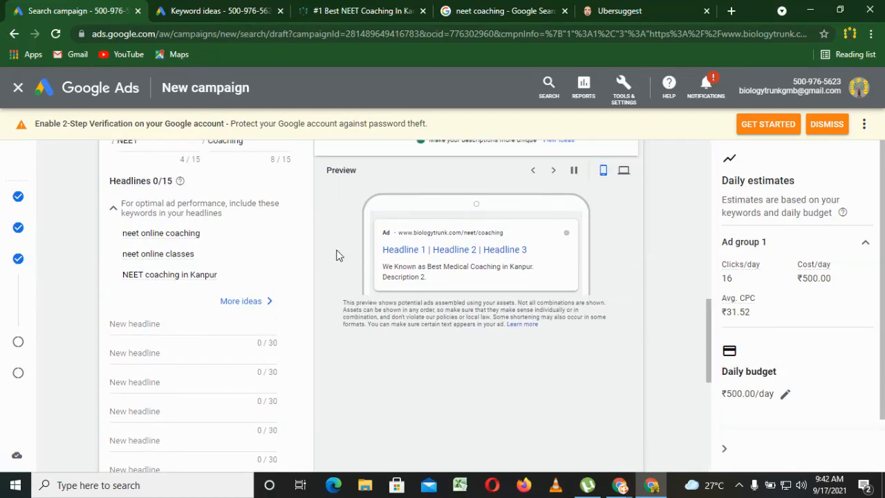
# Examine the competitors' ads in the Google results for neet coaching, with a glance back at the ad's empty headline fields.
pyautogui.click(477, 10)
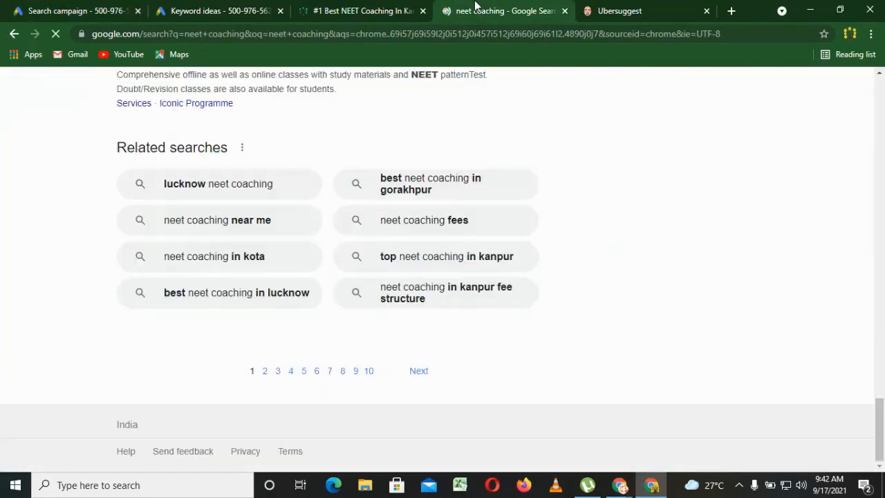
pyautogui.scroll(5, 326, 244)
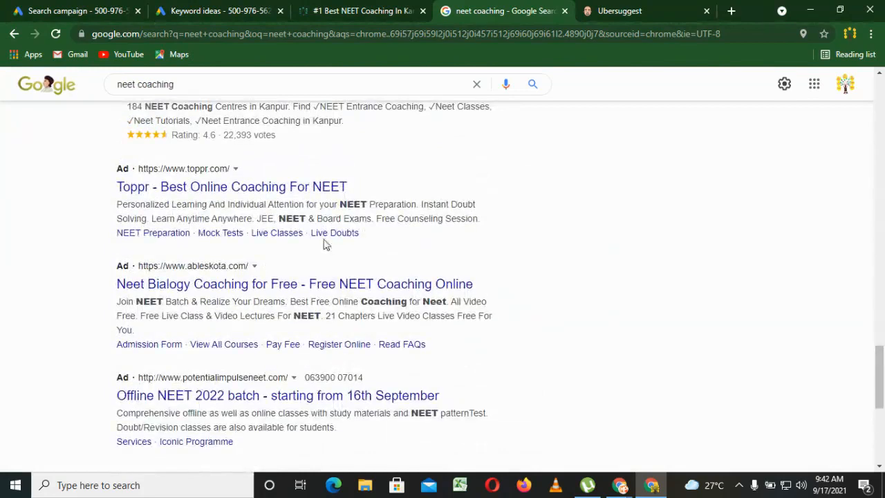
pyautogui.click(140, 184)
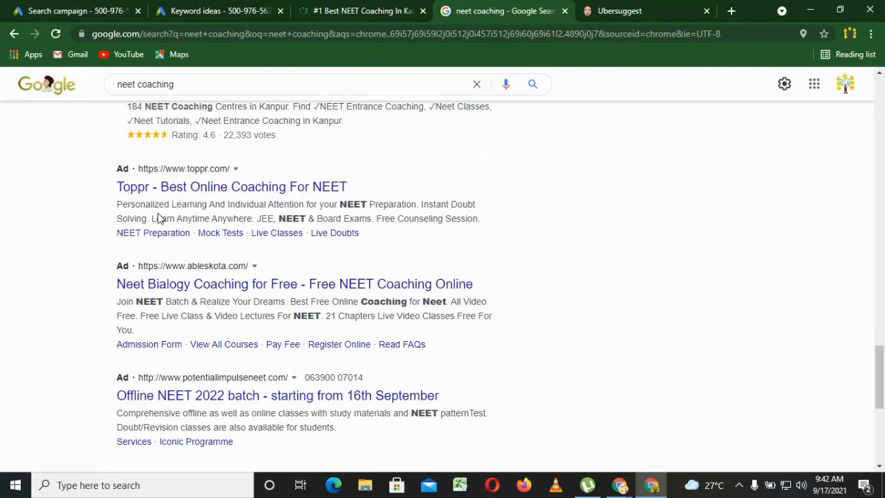
pyautogui.click(228, 10)
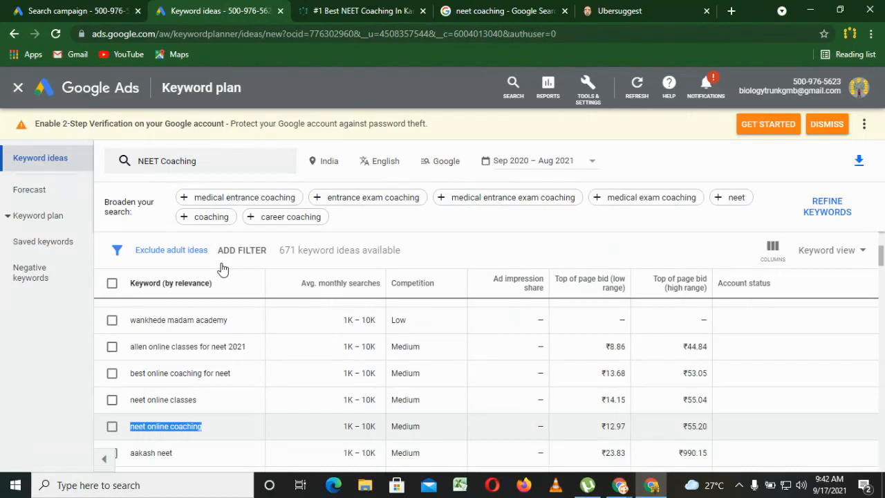
pyautogui.click(97, 10)
pyautogui.click(147, 323)
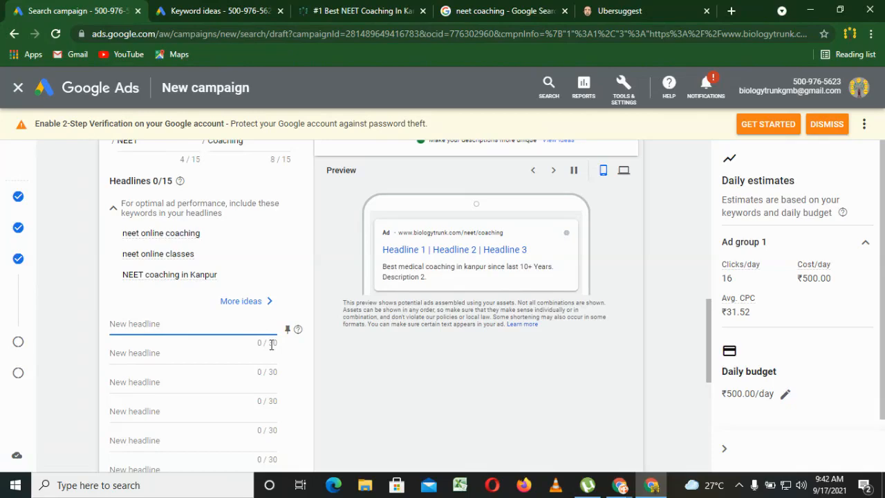
pyautogui.click(484, 10)
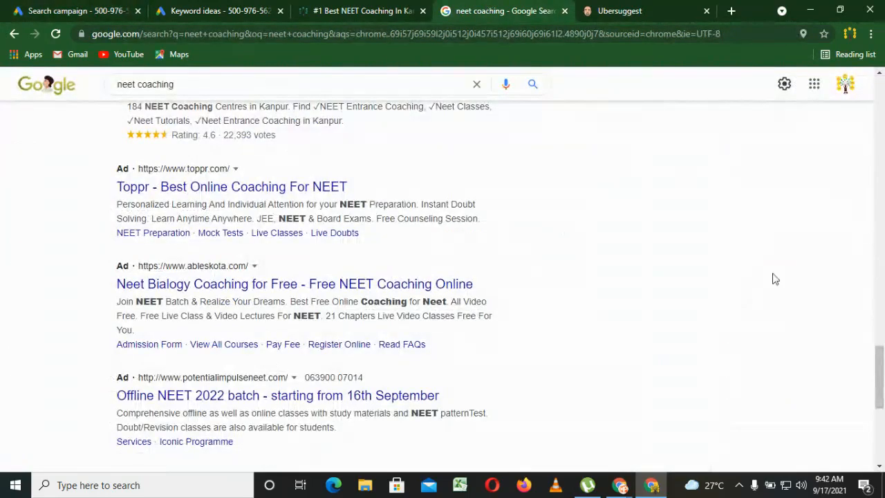
pyautogui.moveTo(881, 377); pyautogui.dragTo(882, 382)
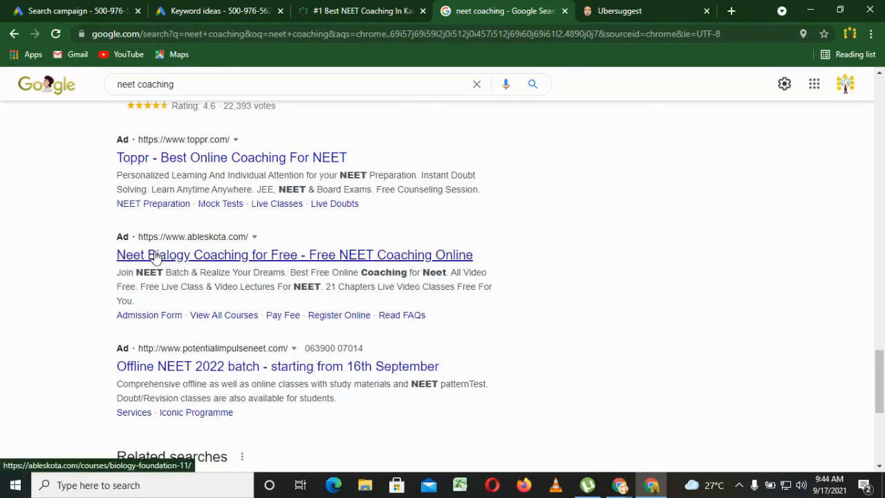
# Examine the landing page and login form behind the ableskota.com Neet Bialogy Coaching ad, and return to the campaign draft.
pyautogui.click(322, 260)
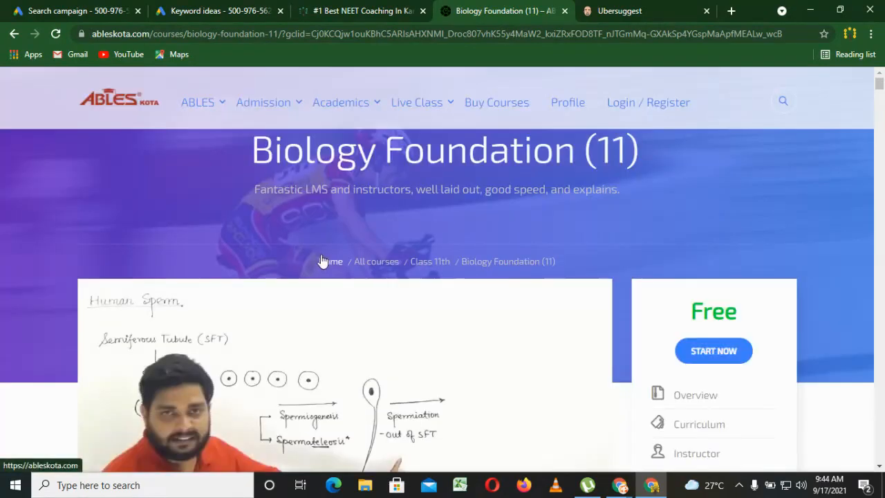
pyautogui.scroll(-3, 883, 280)
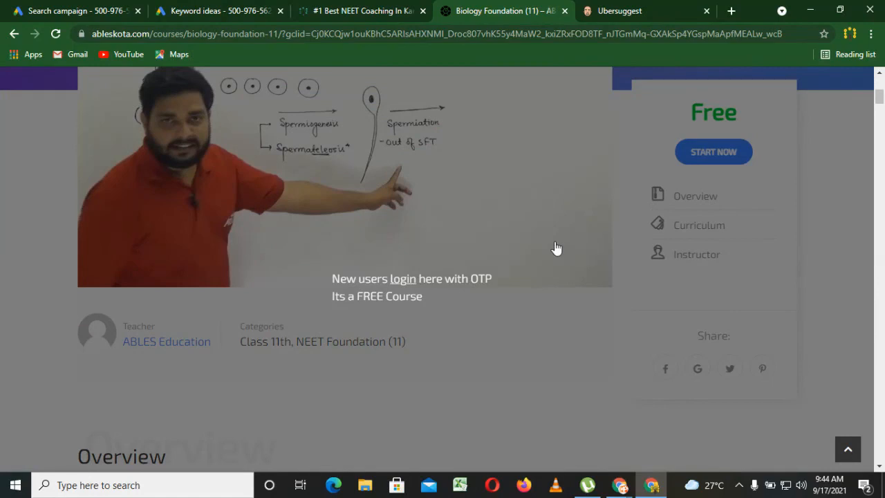
pyautogui.click(402, 282)
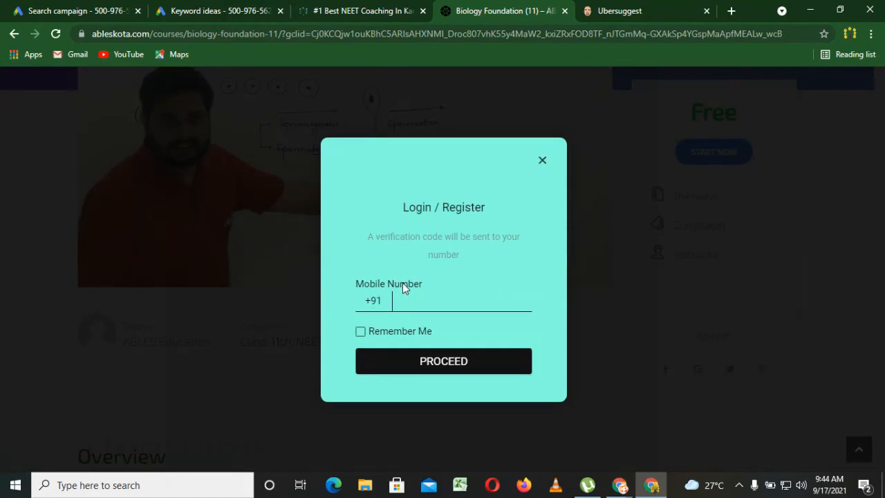
pyautogui.click(543, 161)
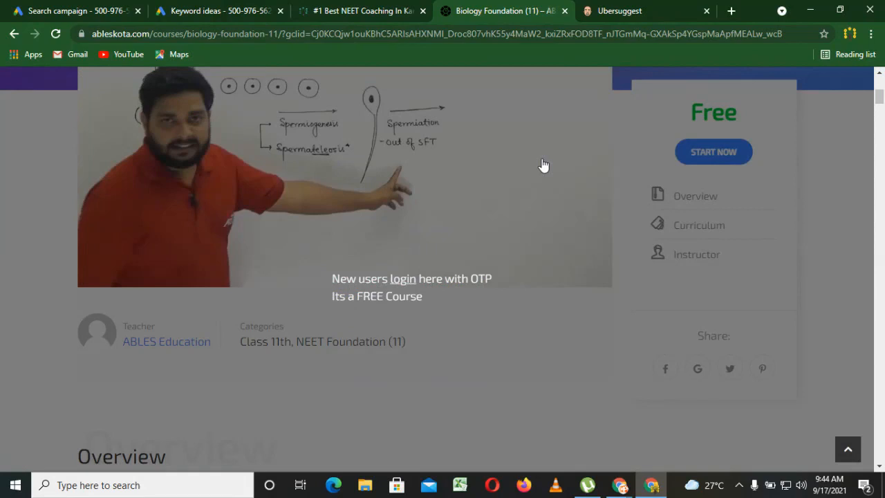
pyautogui.click(67, 7)
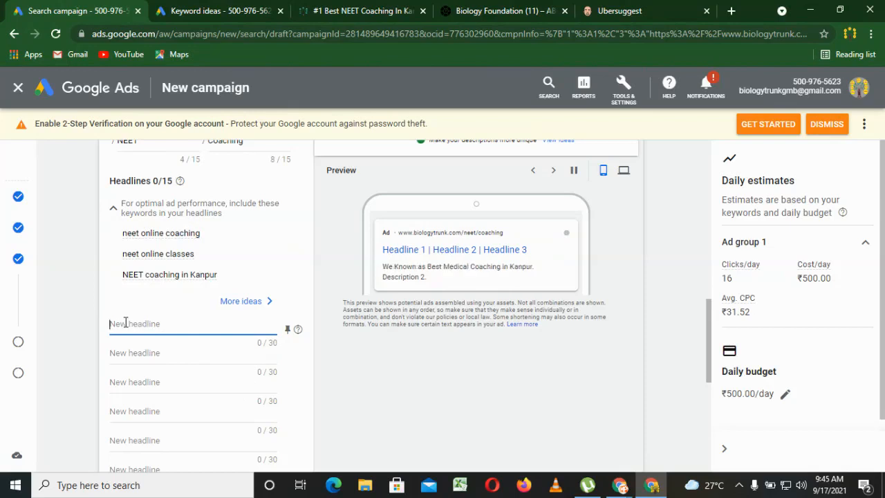
# Enter Best NEET Coaching in Kanpur as the ad's first headline.
pyautogui.write('Bes')
pyautogui.write('t')
pyautogui.write(' NEET')
pyautogui.write(' Coachi')
pyautogui.write('ng in Kanpur')
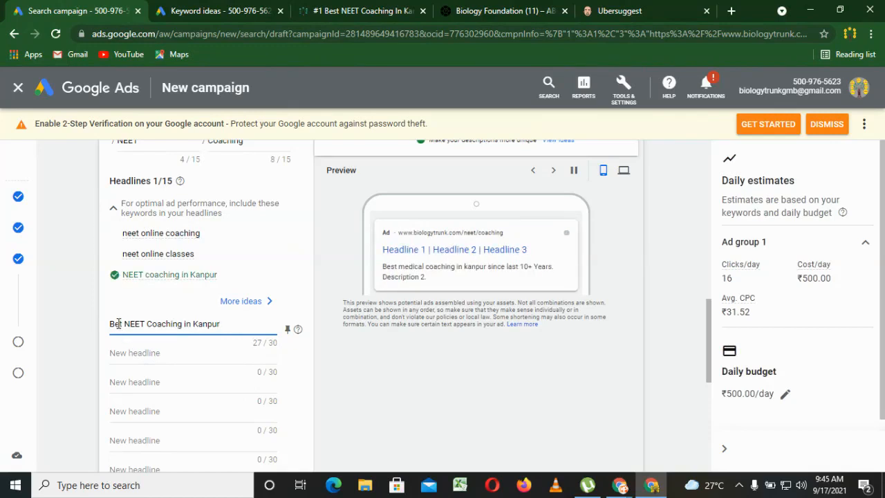
pyautogui.click(118, 324)
pyautogui.write('s')
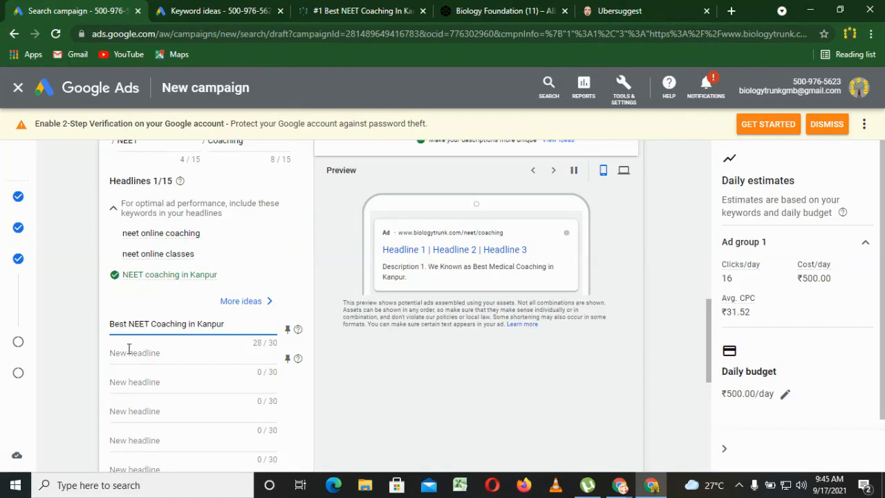
pyautogui.click(128, 349)
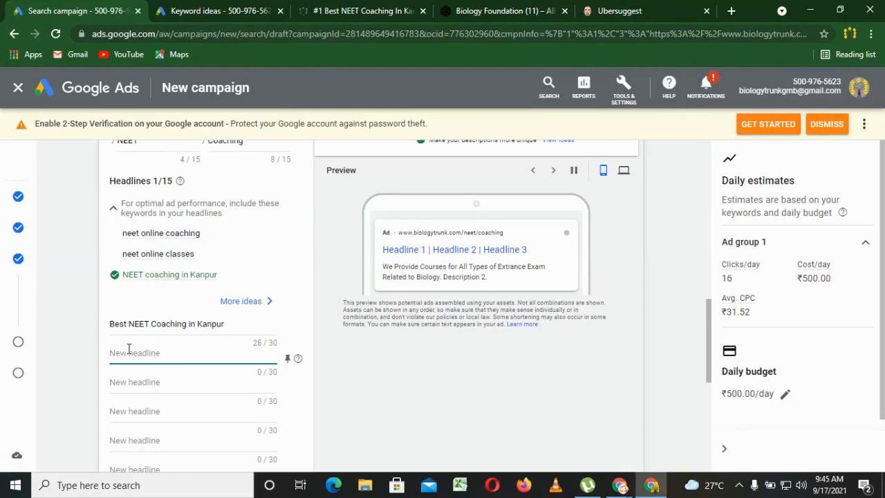
pyautogui.write('50')
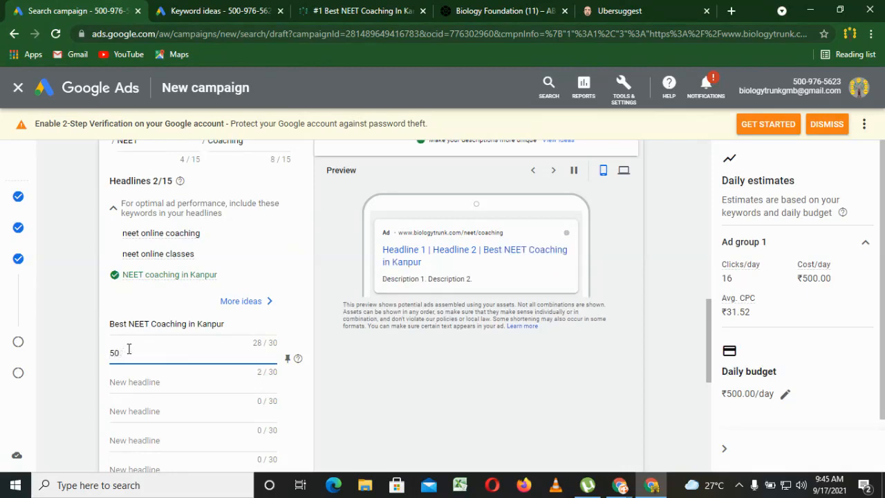
pyautogui.press('BackSpace')
pyautogui.press('BackSpace')
pyautogui.write('1000+')
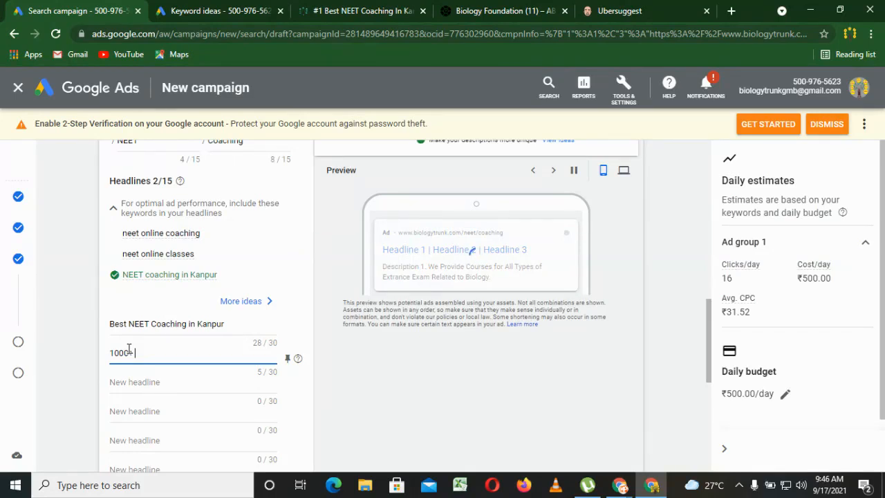
pyautogui.write('elkec')
pyautogui.write('ted in Lat 10 Year')
pyautogui.click(80, 352)
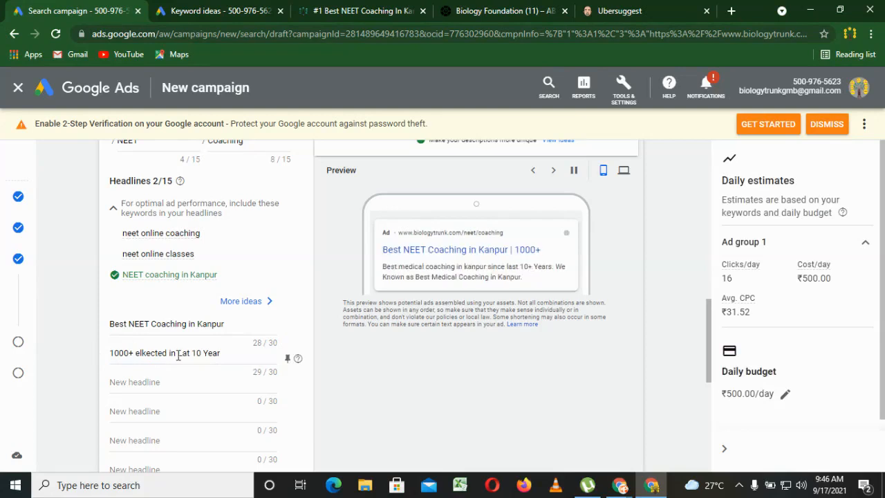
pyautogui.click(233, 358)
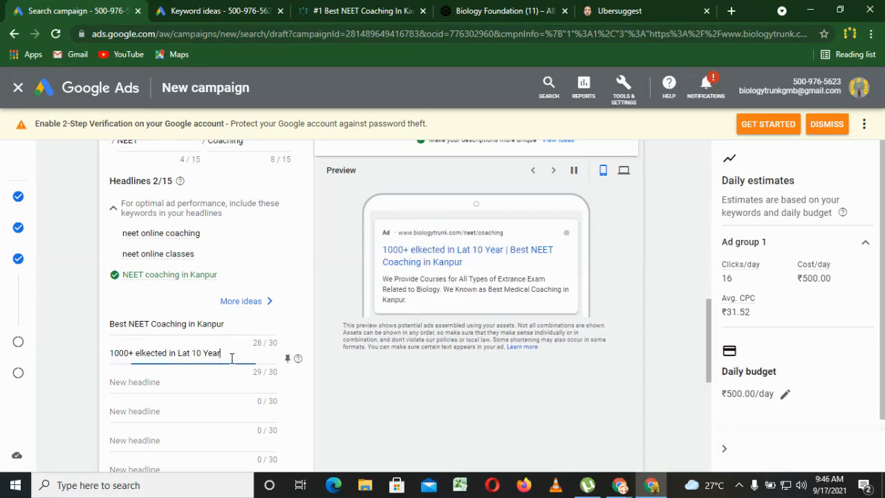
pyautogui.tripleClick(233, 358)
pyautogui.press('BackSpace')
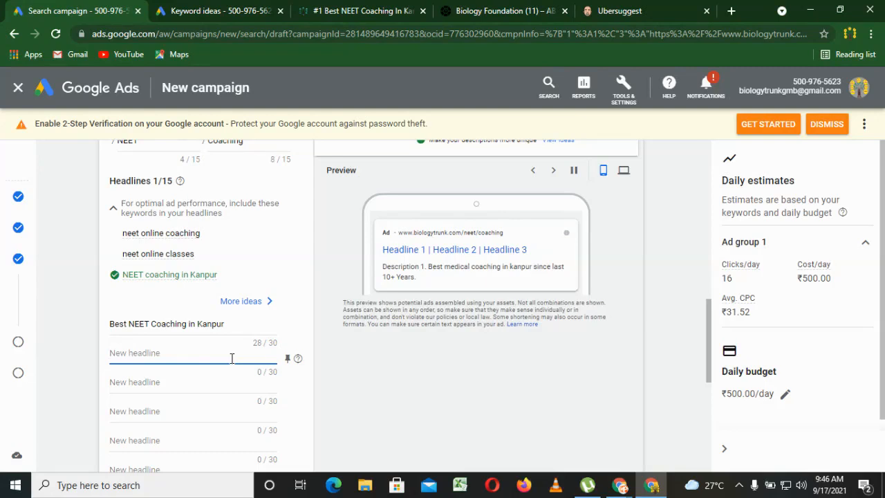
# Enter Free Demo classes available as the second headline.
pyautogui.write('Free Demo clae available')
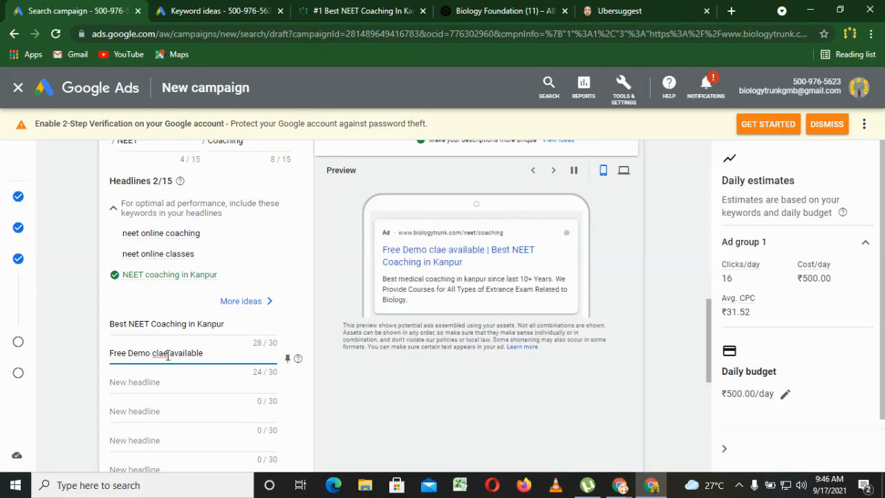
pyautogui.click(167, 355)
pyautogui.press('BackSpace')
pyautogui.write('s')
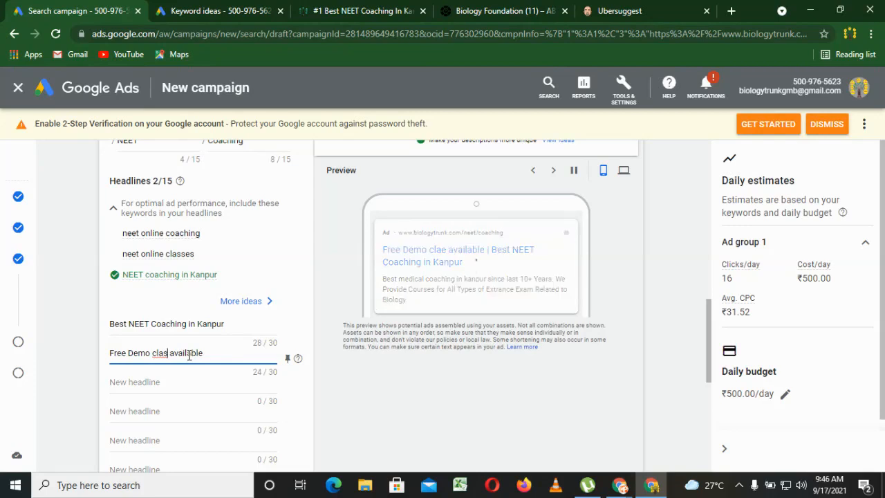
pyautogui.write('s')
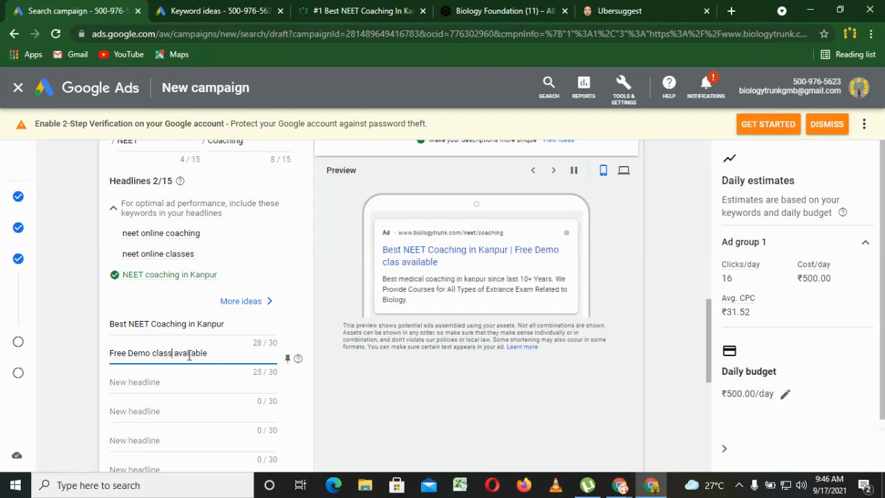
pyautogui.write('es')
# Recheck the competitors' ads in the neet coaching results, and enter Hurry Up Only Few seats left as the third headline.
pyautogui.click(169, 385)
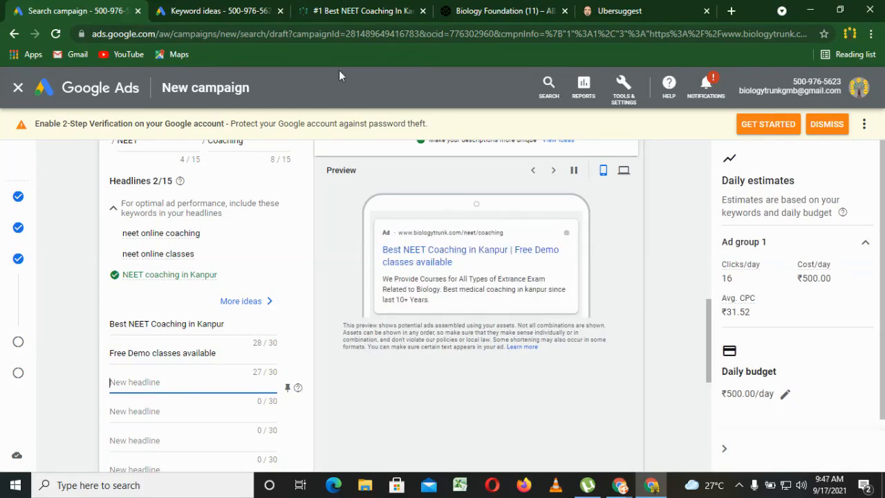
pyautogui.click(381, 8)
pyautogui.click(505, 8)
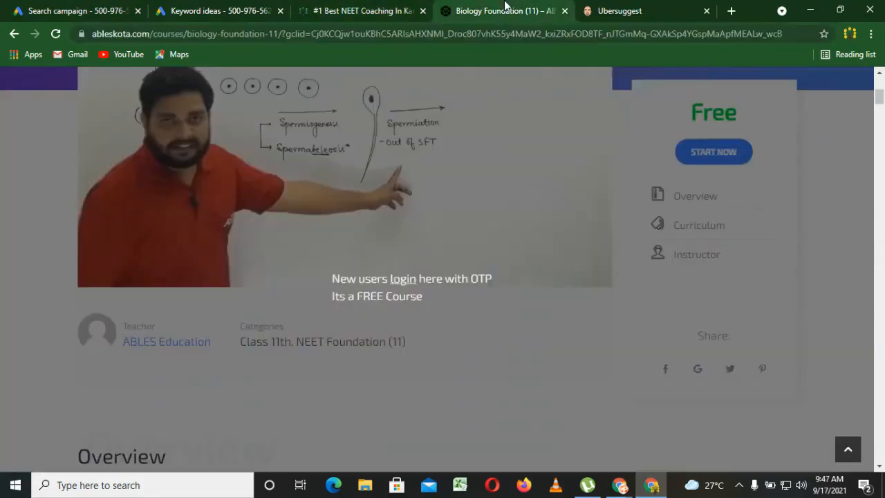
pyautogui.click(14, 34)
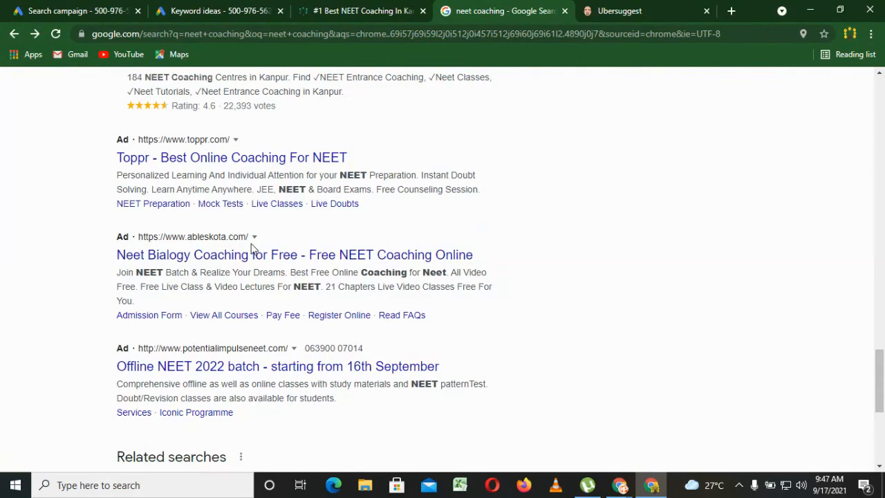
pyautogui.click(70, 8)
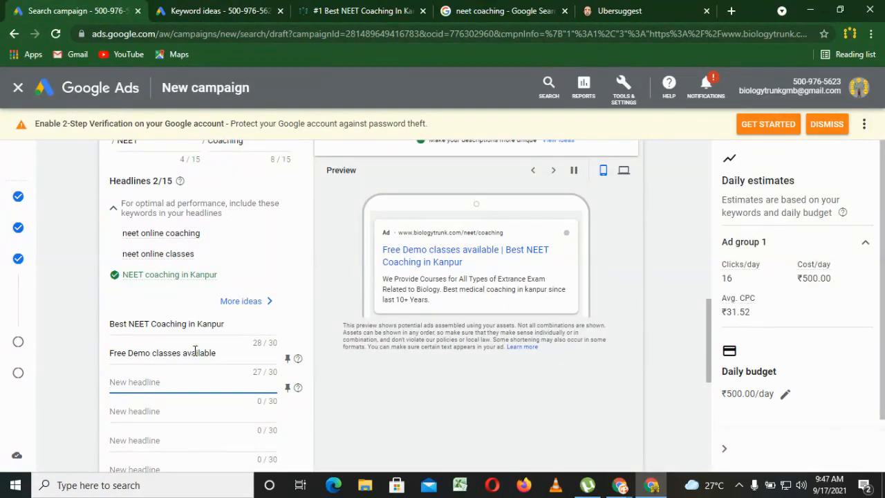
pyautogui.write('Hur')
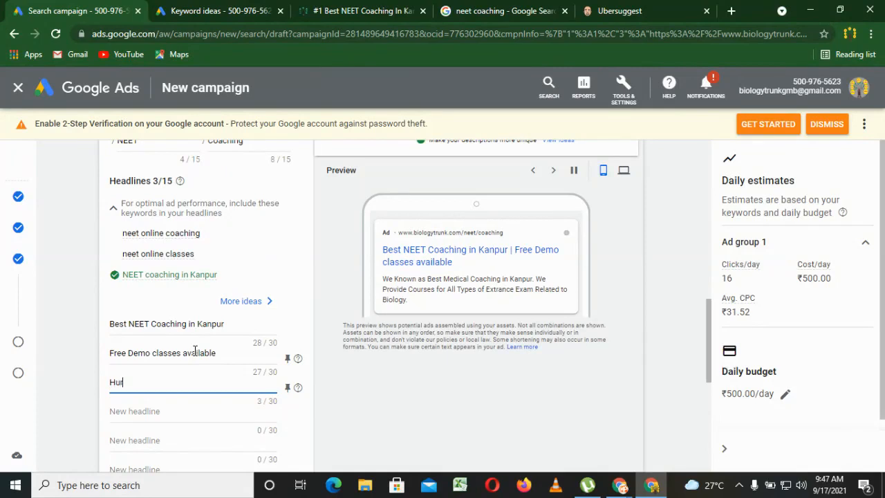
pyautogui.write('ry Up Only Few seats le')
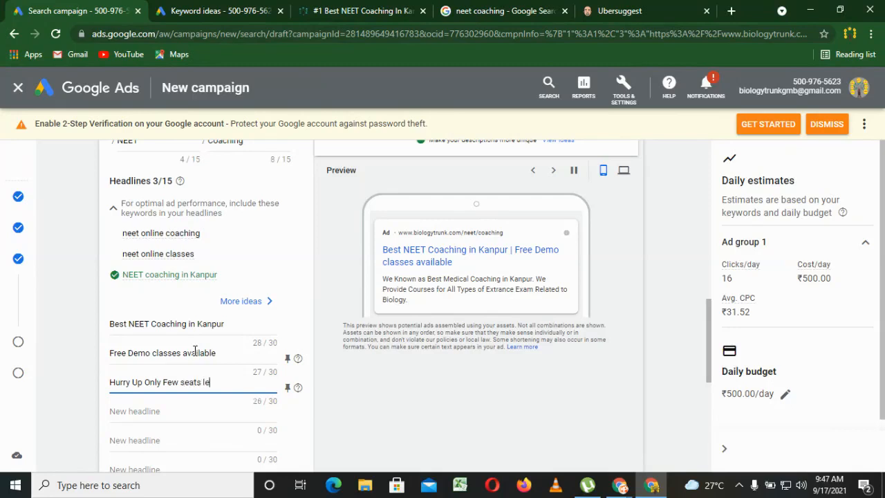
pyautogui.write('ft')
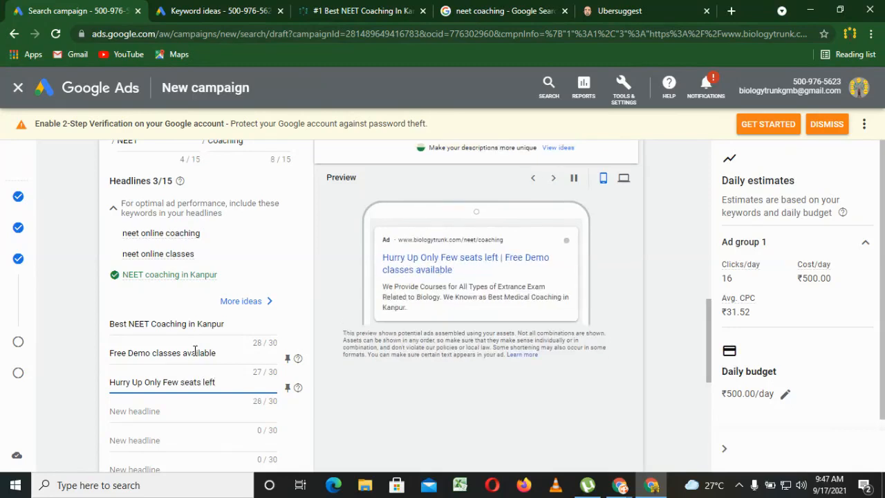
pyautogui.click(325, 402)
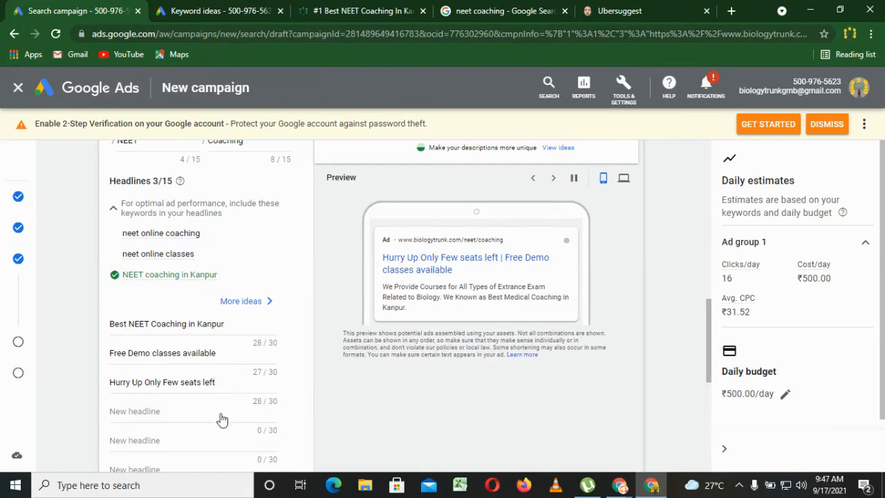
# Enter Free NEET Online Coaching as the fourth headline.
pyautogui.click(161, 413)
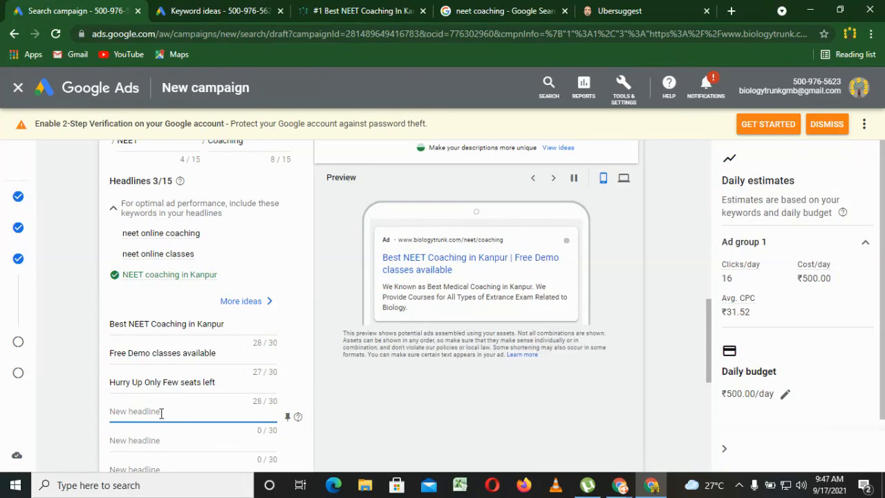
pyautogui.write('Best NEET ')
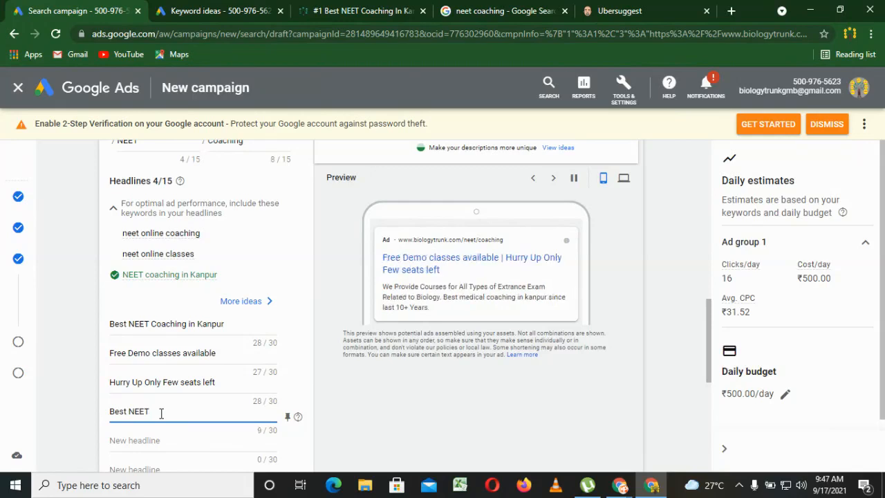
pyautogui.write('O')
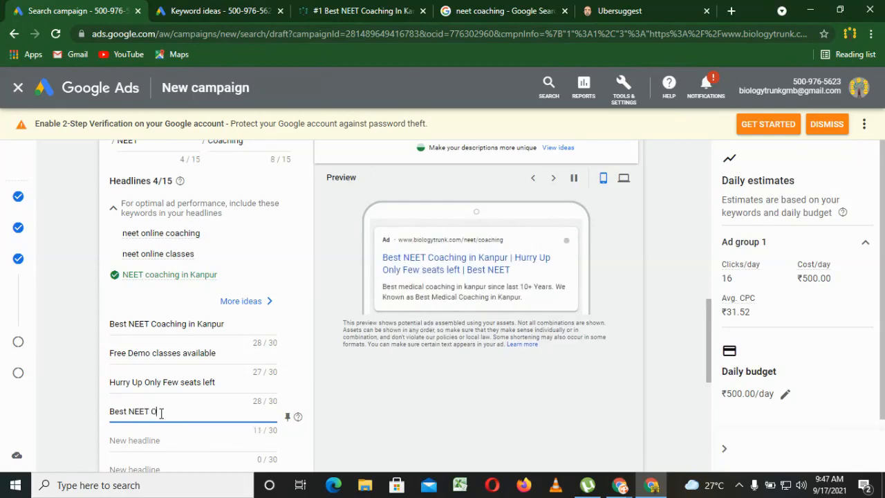
pyautogui.write('nline Coaching')
pyautogui.moveTo(128, 411); pyautogui.dragTo(85, 419)
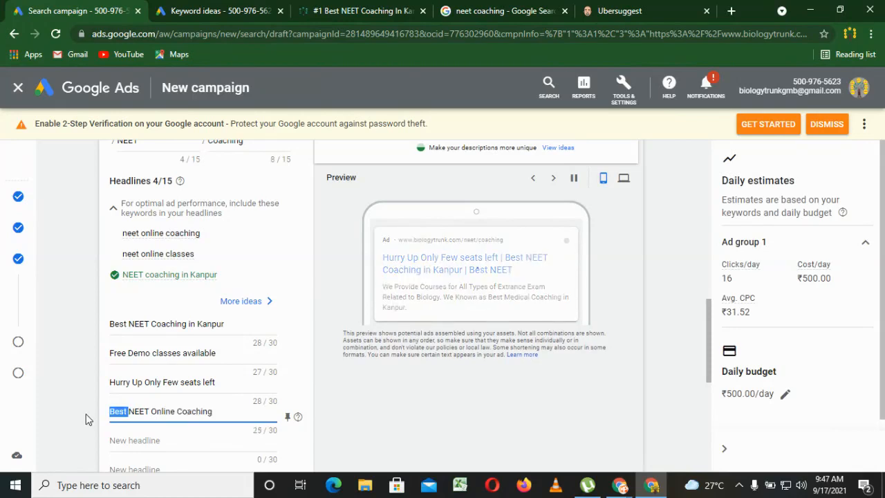
pyautogui.write('F')
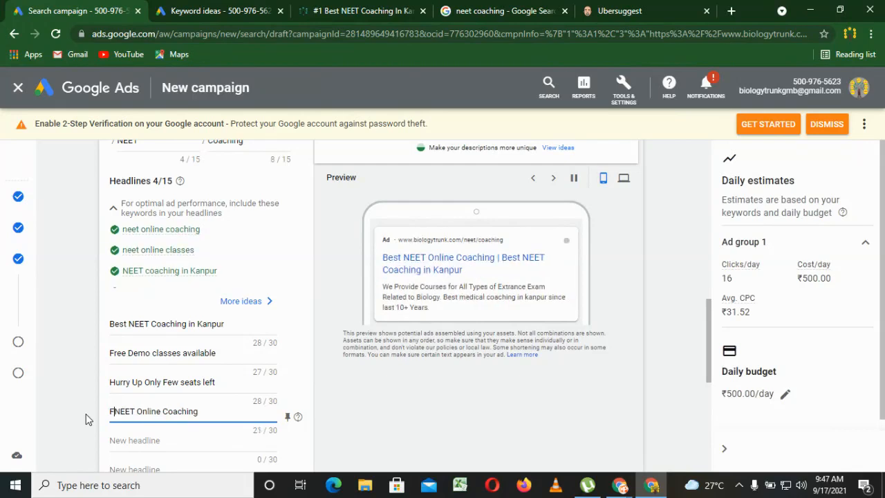
pyautogui.write('ree')
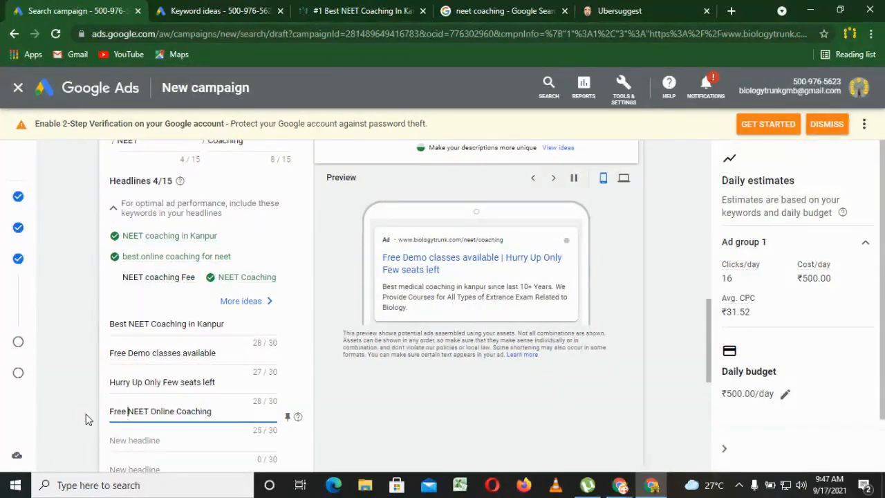
pyautogui.click(73, 418)
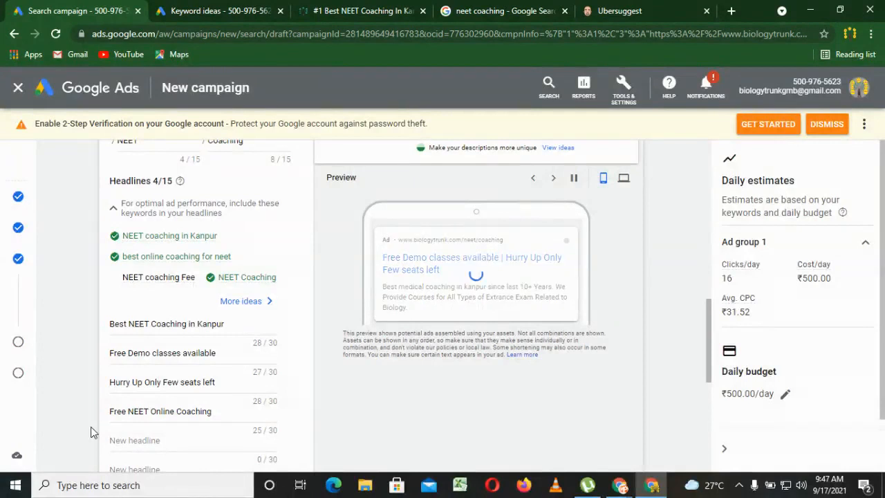
# Enter 50 % off on NEET coaching Fee as the fifth headline.
pyautogui.click(136, 442)
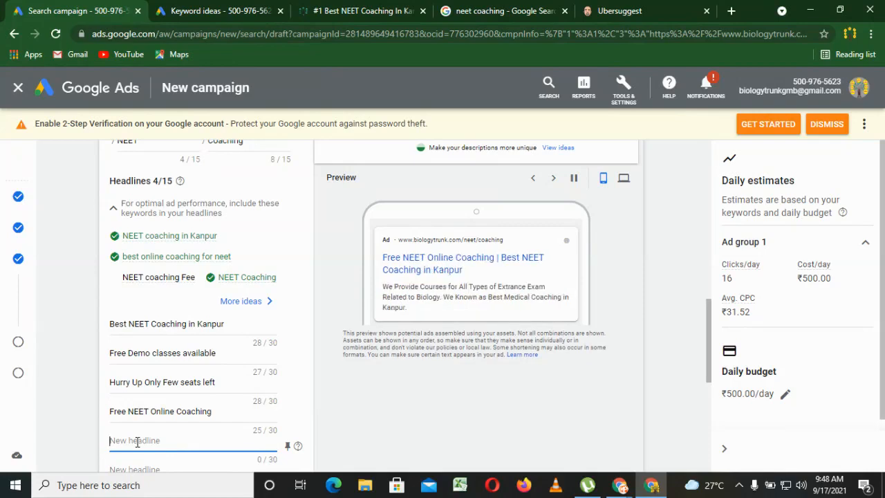
pyautogui.write('%0')
pyautogui.press('BackSpace')
pyautogui.press('BackSpace')
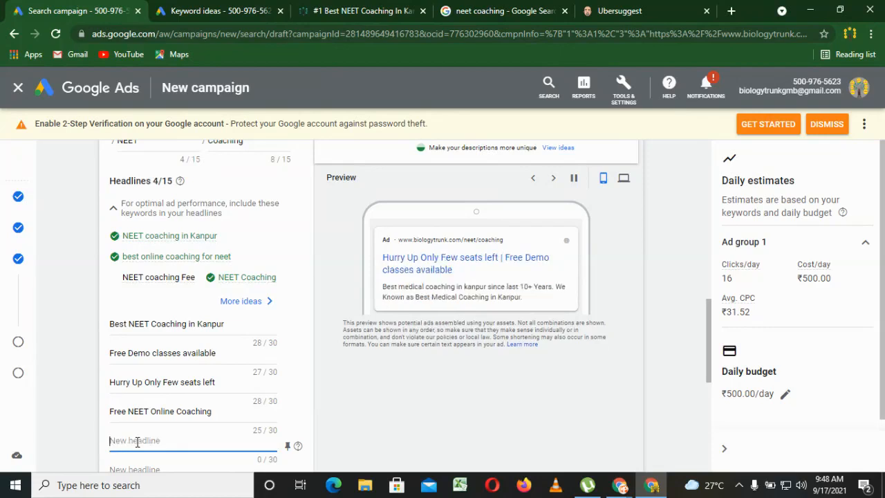
pyautogui.write('50 % off on NEET coac')
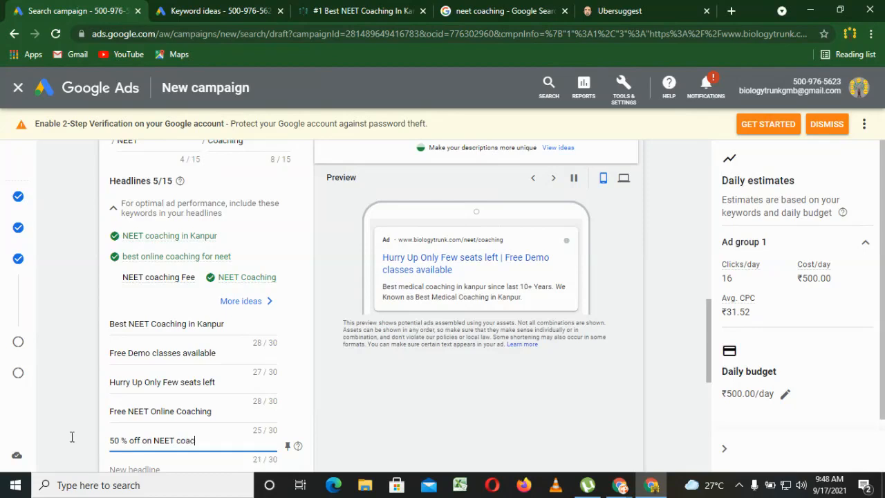
pyautogui.write('hing Fee')
pyautogui.click(74, 442)
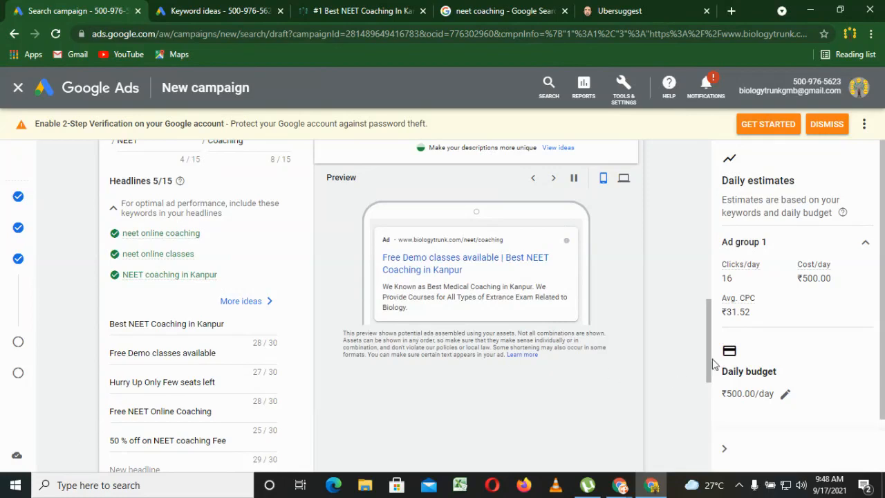
# Review the ad's remaining headline fields, ad strength suggestions and existing descriptions.
pyautogui.moveTo(708, 366); pyautogui.dragTo(709, 375)
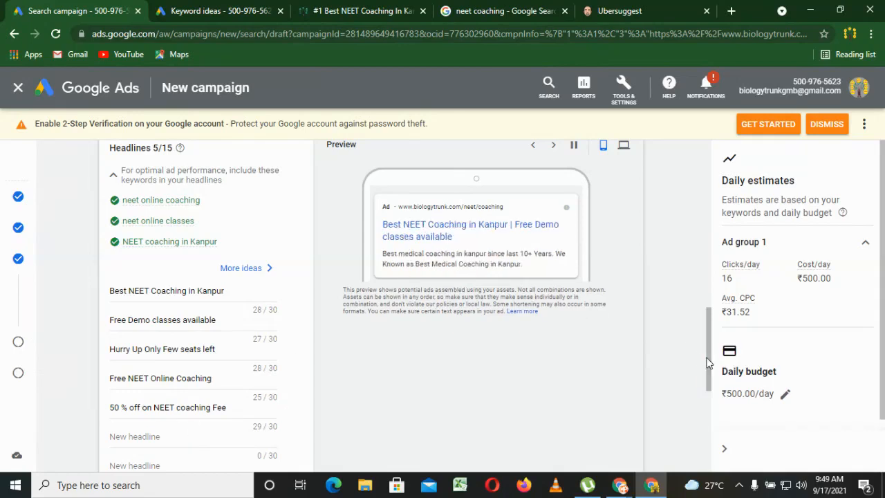
pyautogui.moveTo(708, 359); pyautogui.dragTo(705, 397)
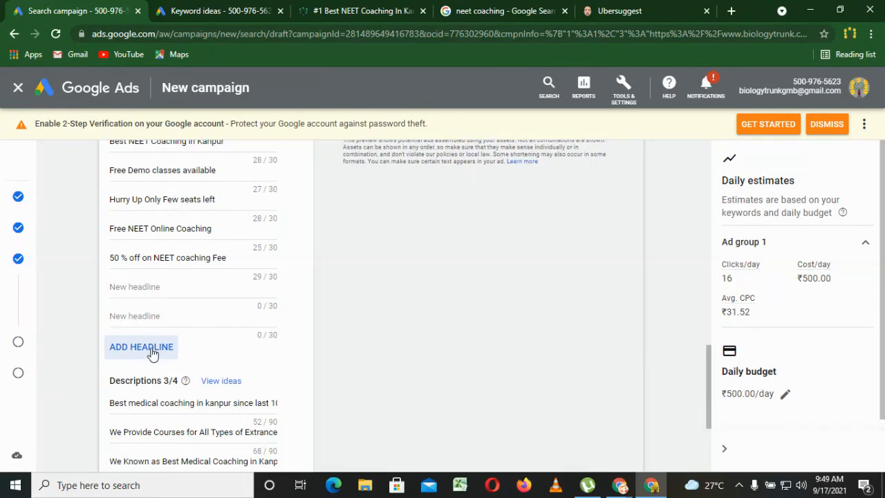
pyautogui.moveTo(707, 400); pyautogui.dragTo(712, 421)
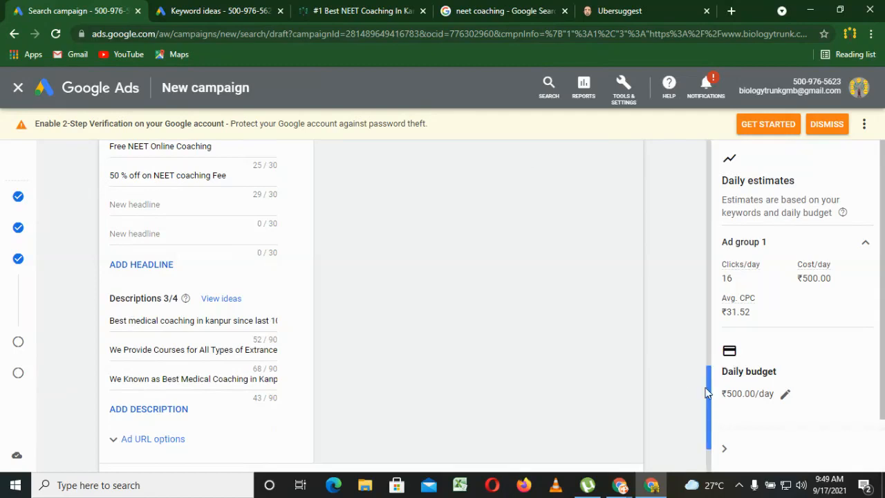
pyautogui.moveTo(711, 418); pyautogui.dragTo(708, 335)
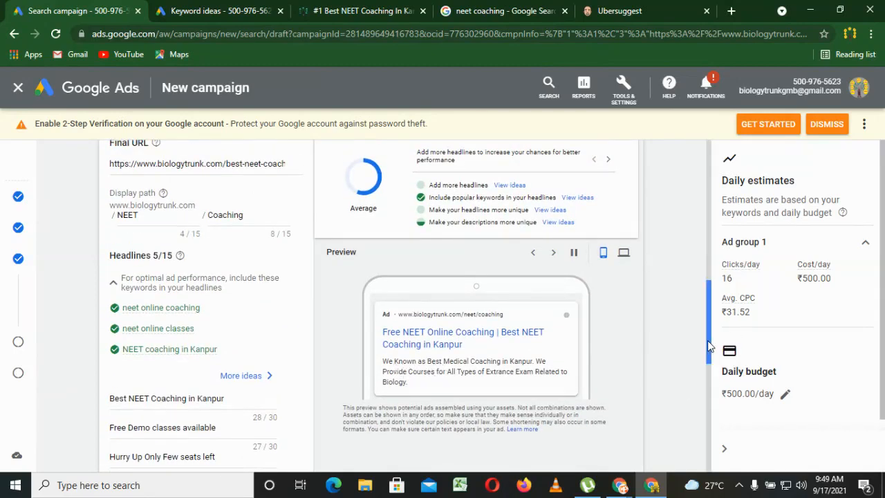
pyautogui.moveTo(708, 346); pyautogui.dragTo(695, 438)
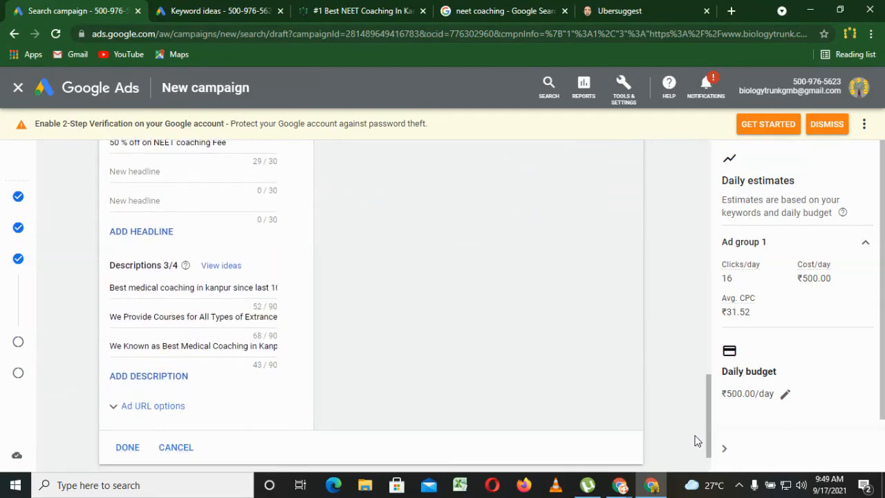
# Extend the first ad description by adding "Best result Every year" as a second sentence after "10+ Years".
pyautogui.click(147, 289)
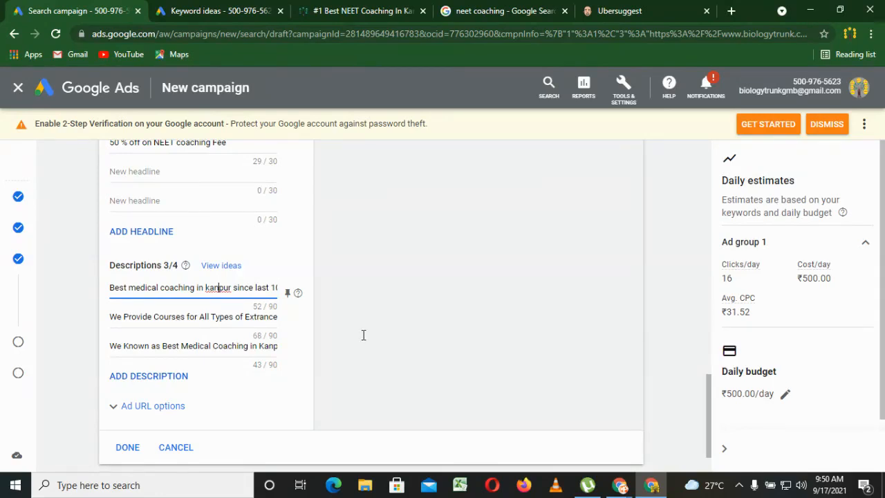
pyautogui.press('End')
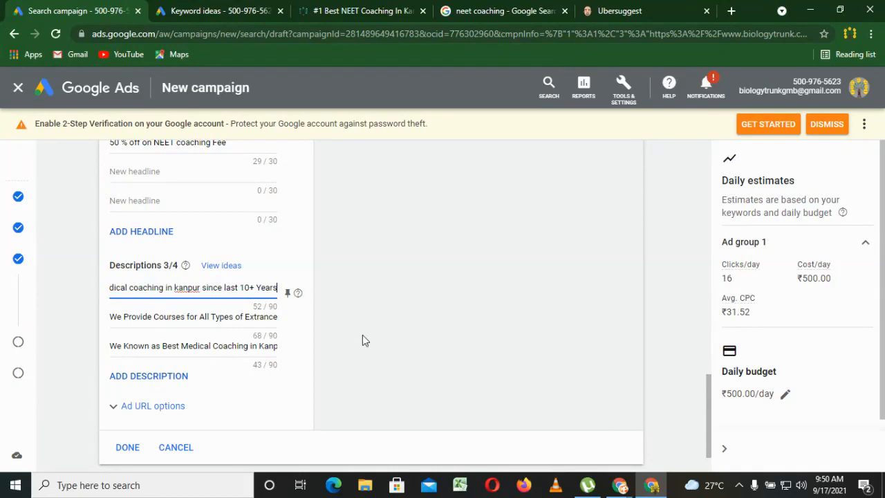
pyautogui.click(362, 340)
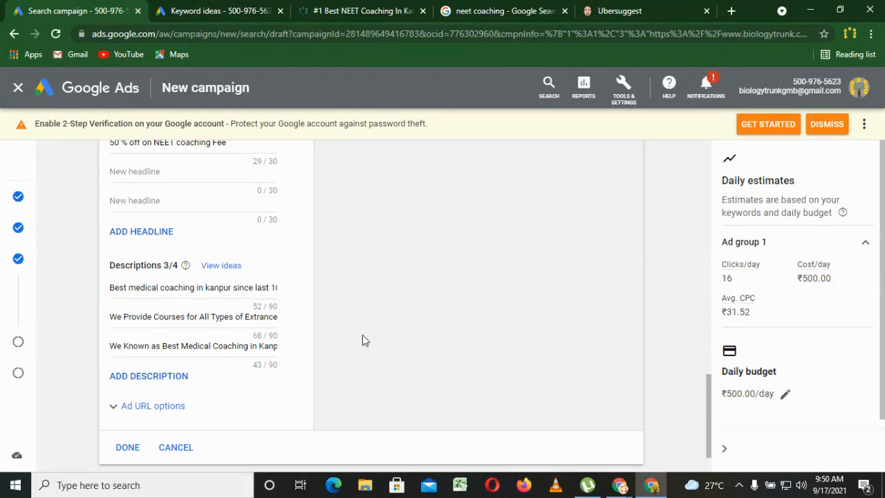
pyautogui.click(270, 288)
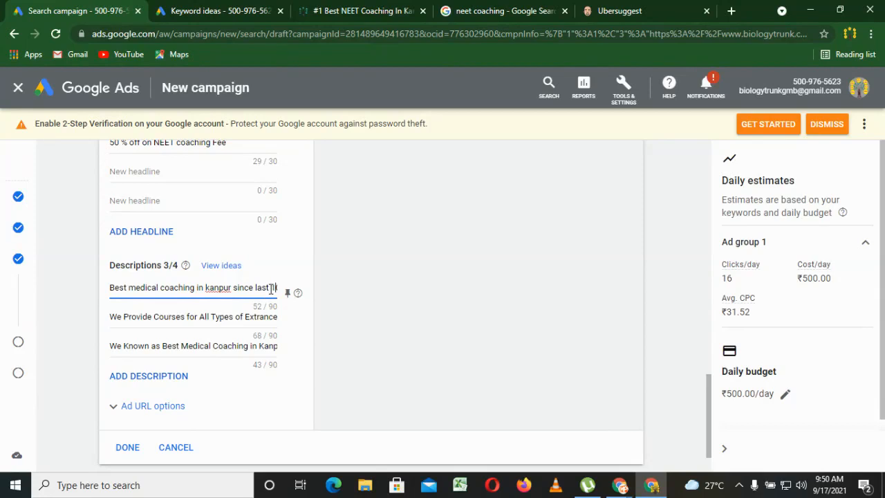
pyautogui.press('End')
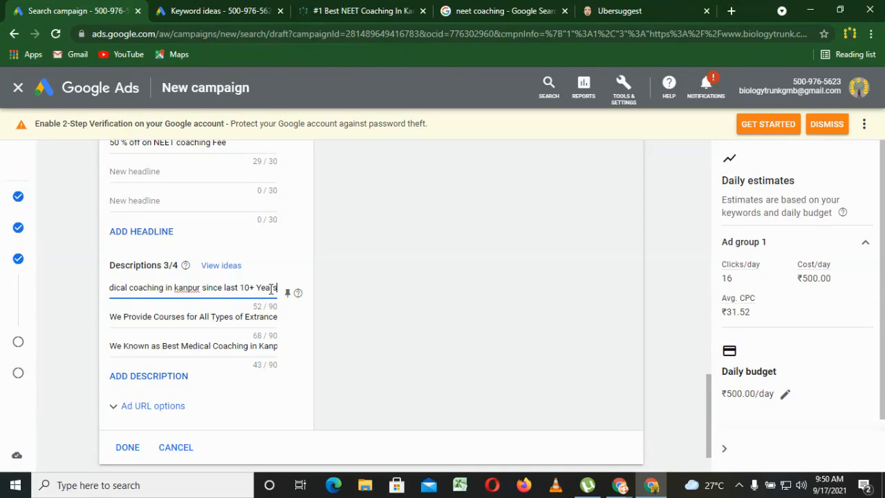
pyautogui.write('.')
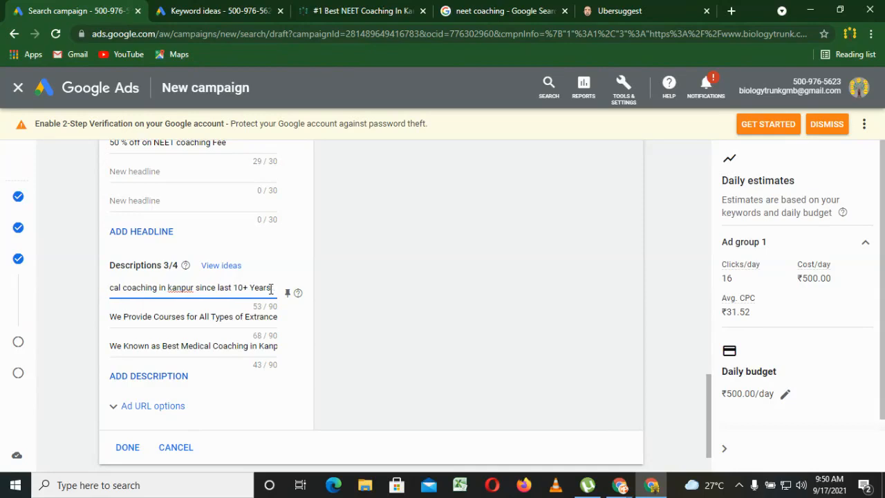
pyautogui.write('Best')
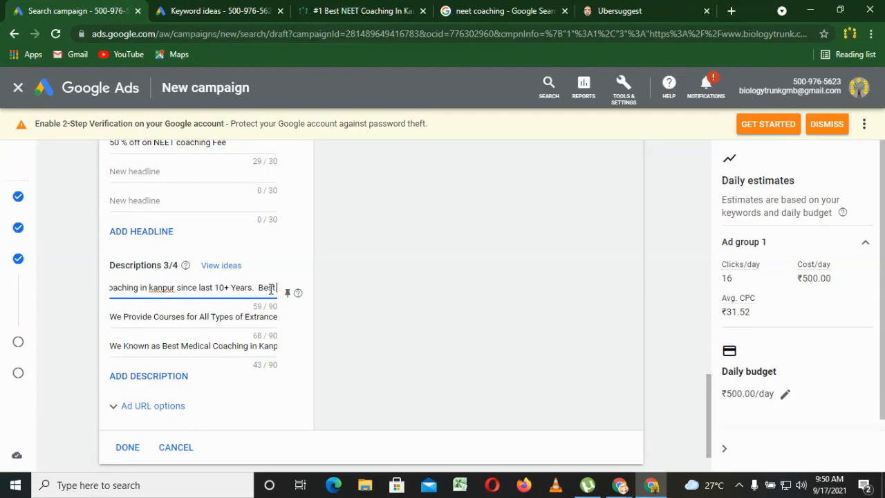
pyautogui.write(' rep')
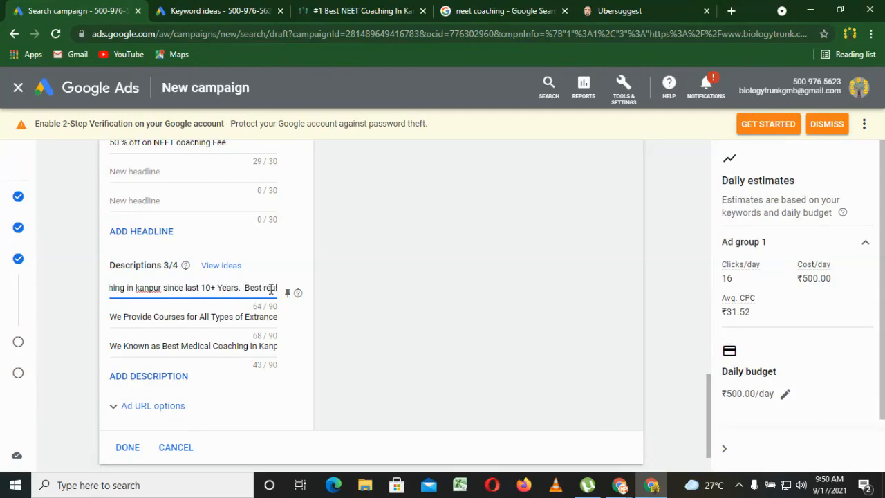
pyautogui.write('ultsvery ')
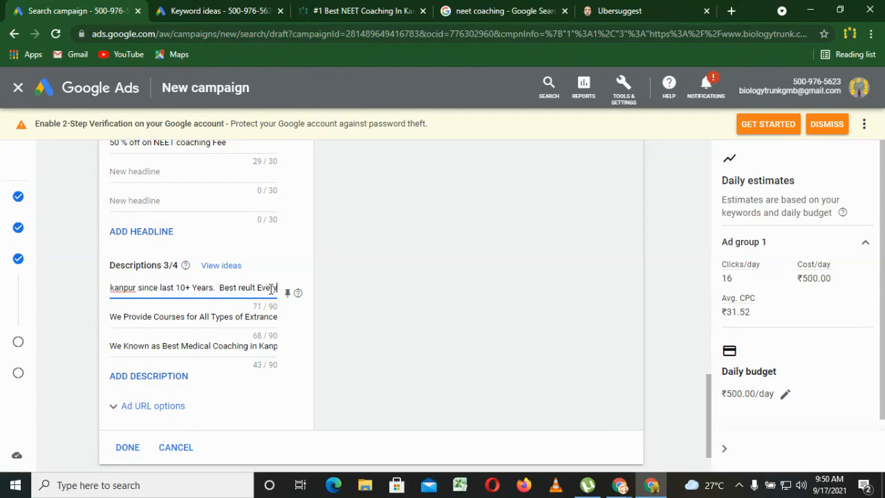
pyautogui.write('year')
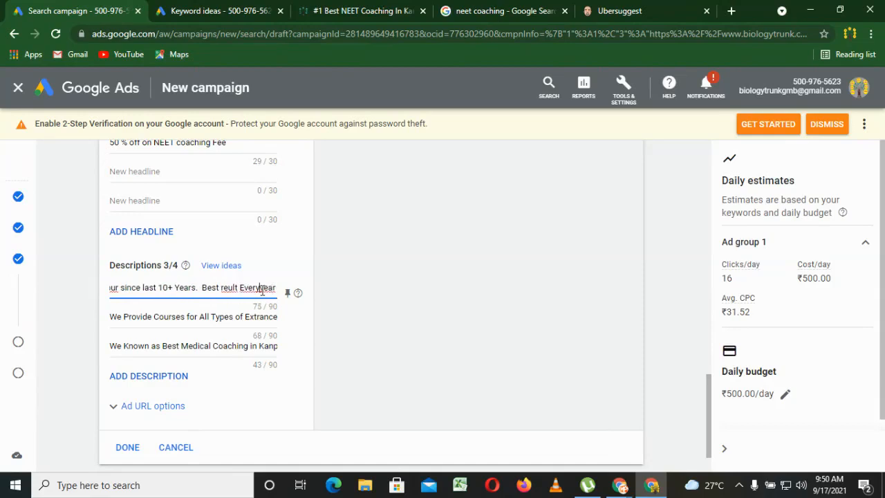
pyautogui.click(262, 291)
pyautogui.click(231, 290)
pyautogui.write('u')
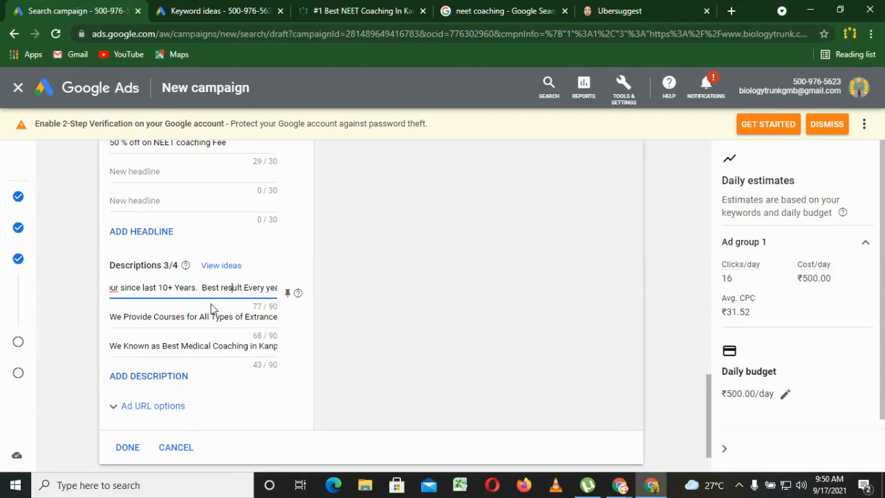
# Leave the second and third descriptions as they are, finish the ad and continue to the campaign's extensions.
pyautogui.click(168, 321)
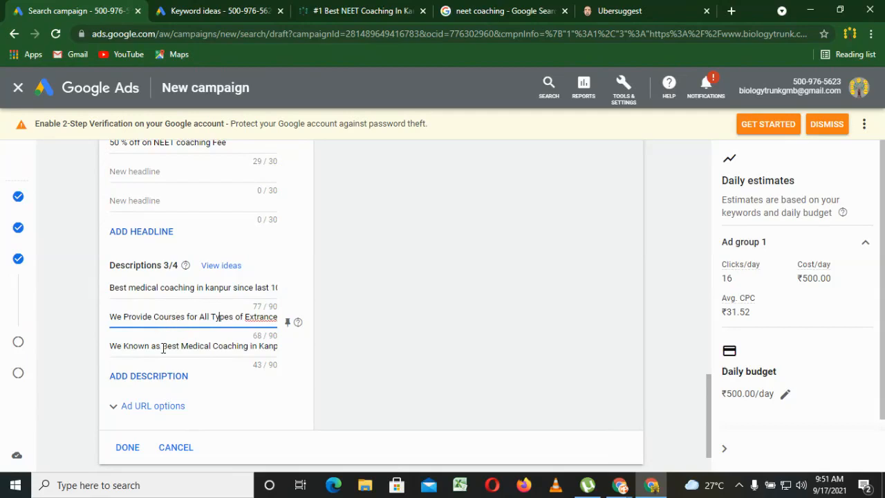
pyautogui.click(163, 348)
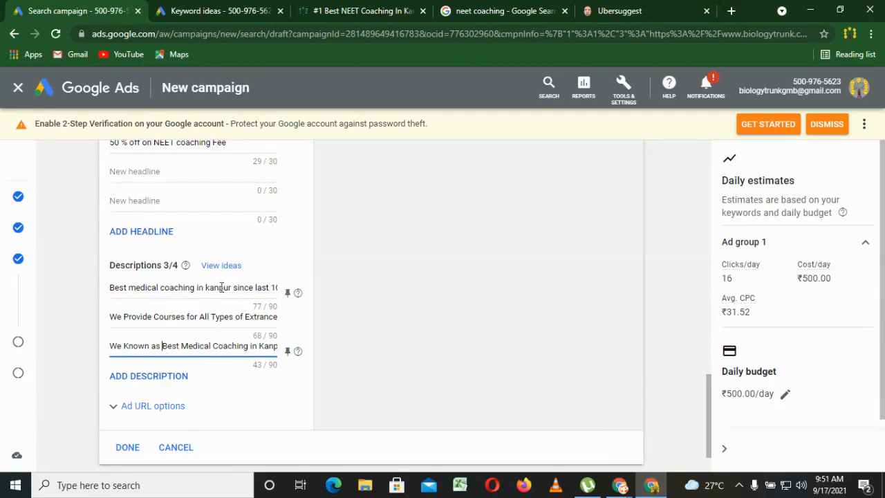
pyautogui.click(127, 447)
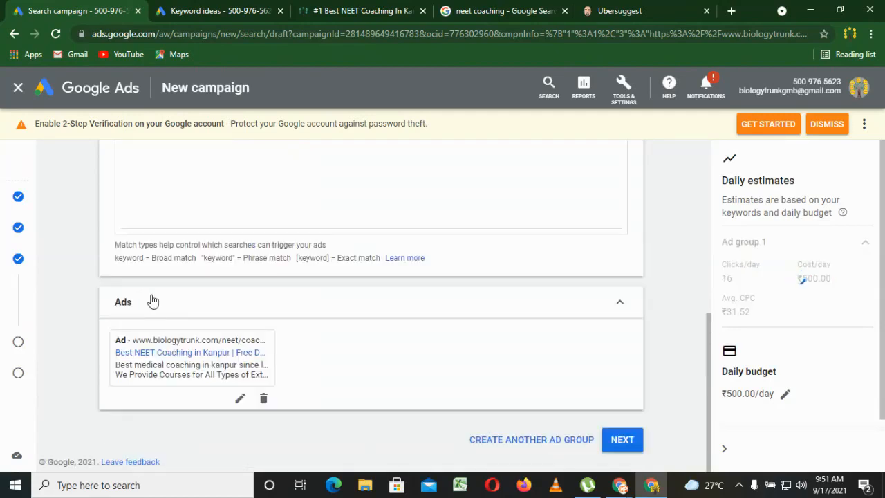
pyautogui.click(630, 441)
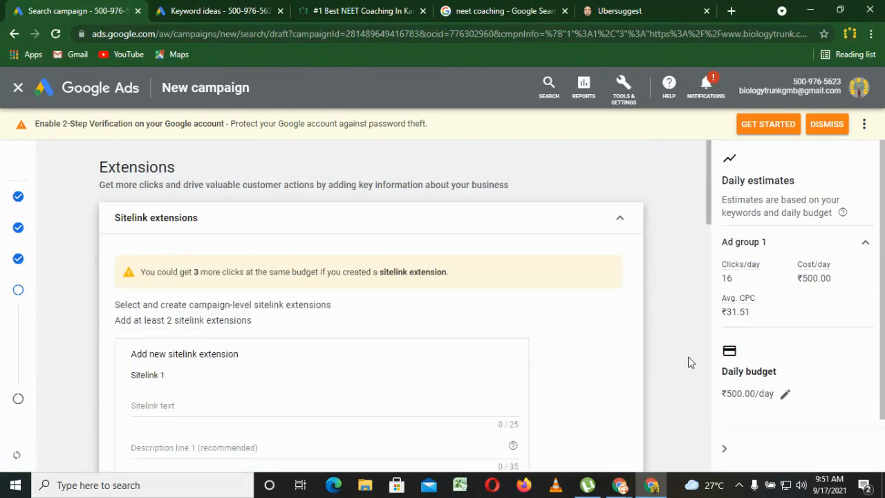
# Look over the available extension types and examine the sitelinks and phone number shown in competitors' neet coaching ads.
pyautogui.moveTo(709, 210); pyautogui.dragTo(711, 223)
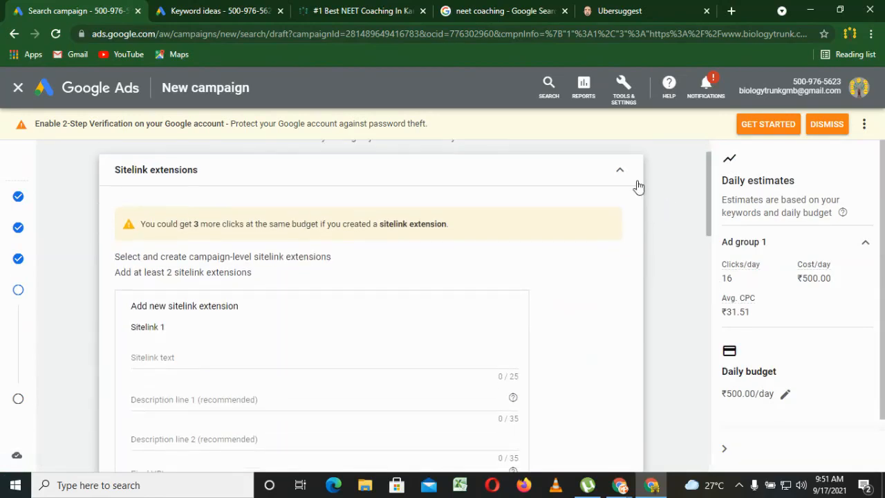
pyautogui.click(620, 174)
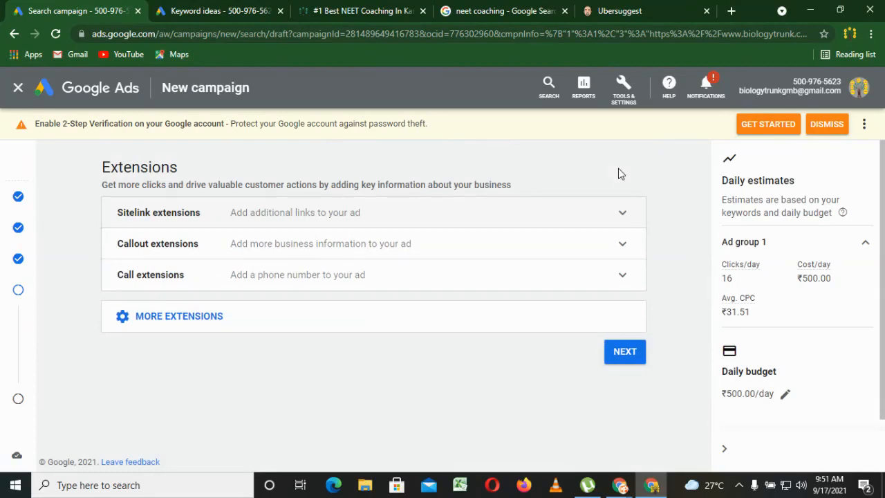
pyautogui.click(480, 9)
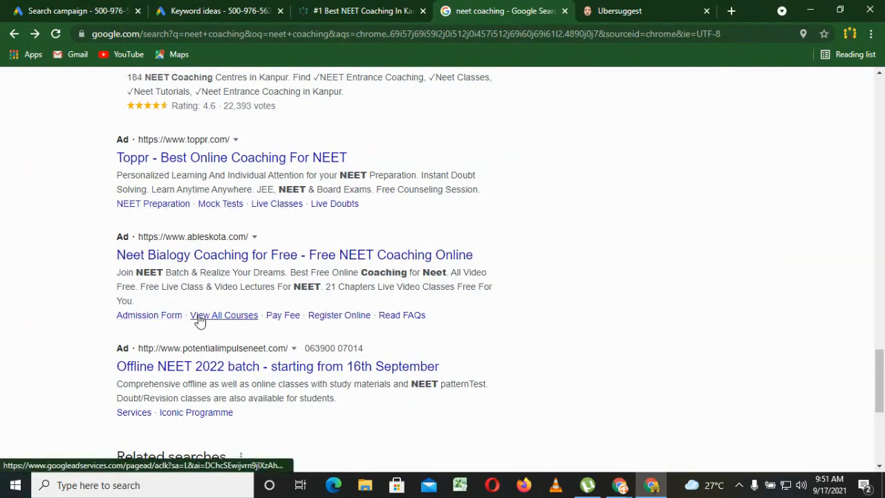
pyautogui.moveTo(306, 348); pyautogui.dragTo(370, 350)
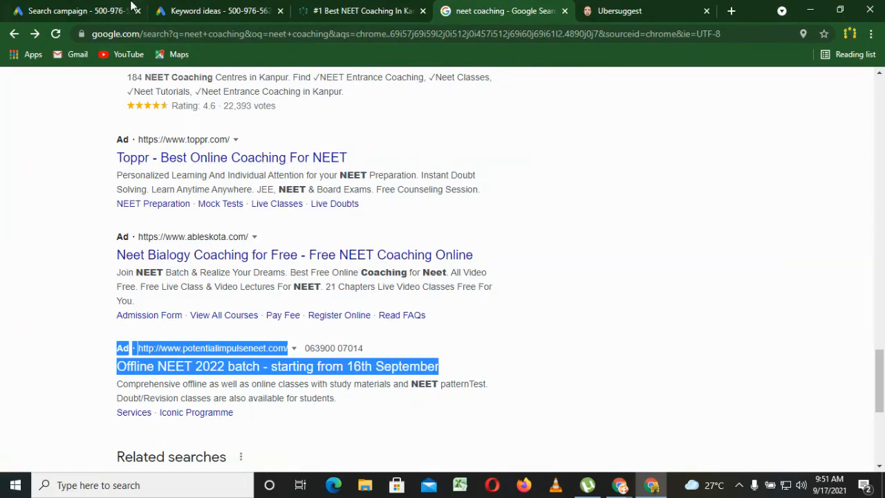
pyautogui.click(92, 9)
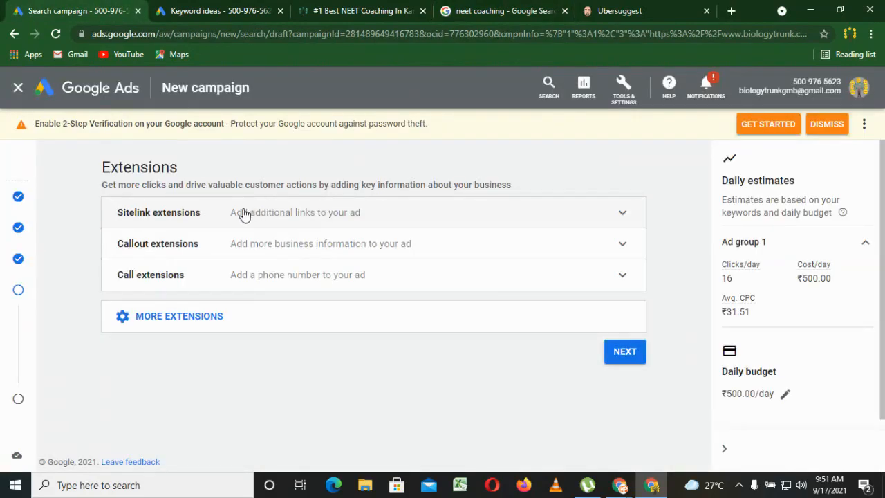
# Open the sitelink extension form, recheck the competitors' sitelinks, and enter Get Free Demo as the text of sitelink 1.
pyautogui.click(261, 217)
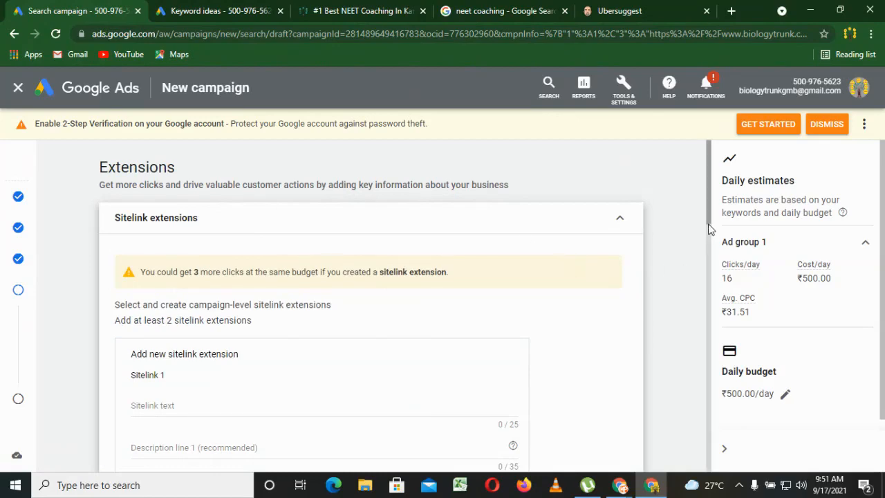
pyautogui.moveTo(711, 220); pyautogui.dragTo(703, 254)
pyautogui.click(605, 197)
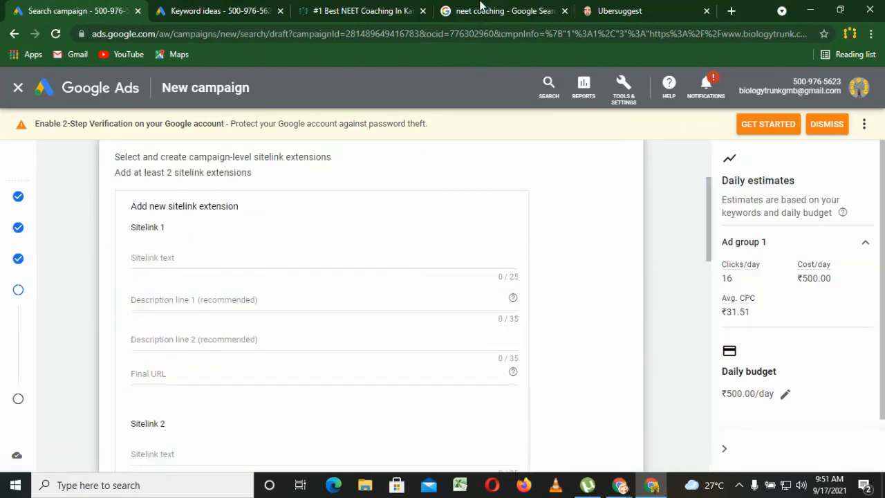
pyautogui.click(484, 10)
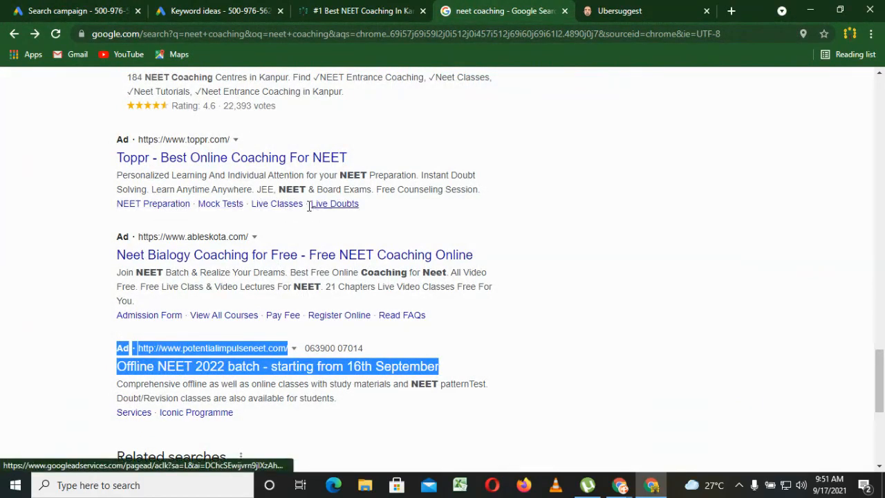
pyautogui.click(88, 7)
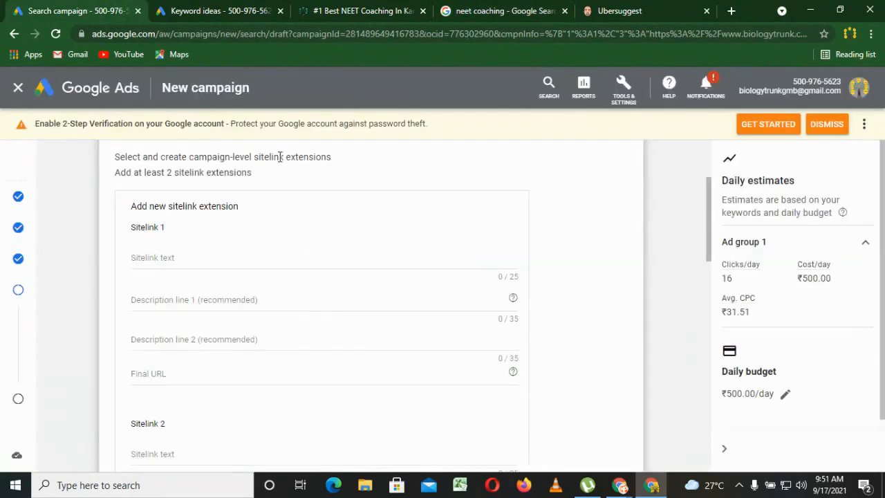
pyautogui.click(173, 268)
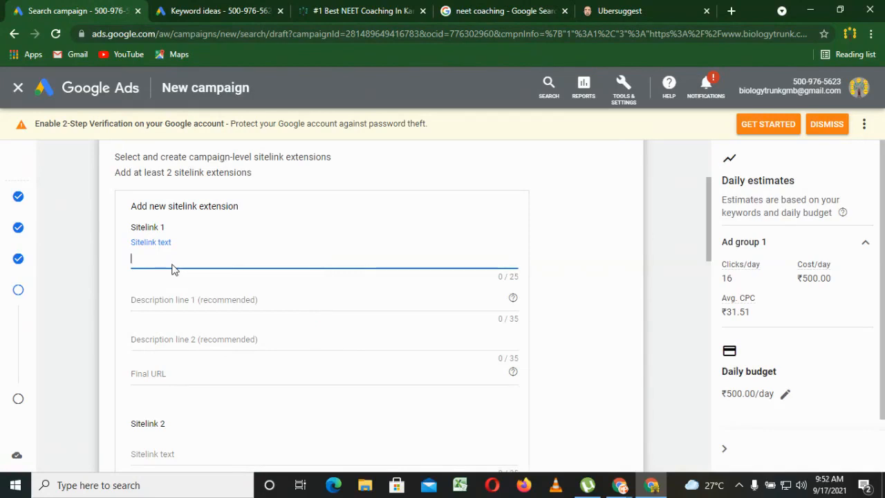
pyautogui.write('Get Free Demo')
# Enter "You can get Free Demo class for Neet Coaching truough my Youtube" as description line 1 of sitelink 1.
pyautogui.click(186, 304)
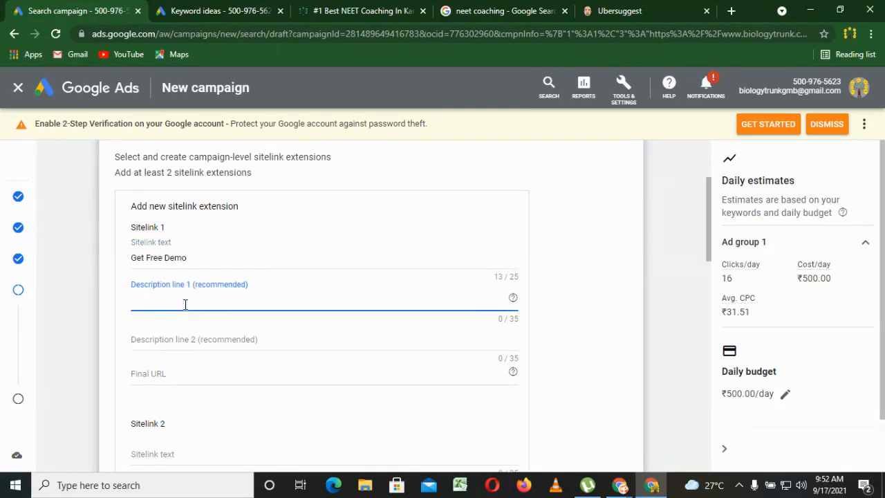
pyautogui.write('You can get Free Demo class for Neet')
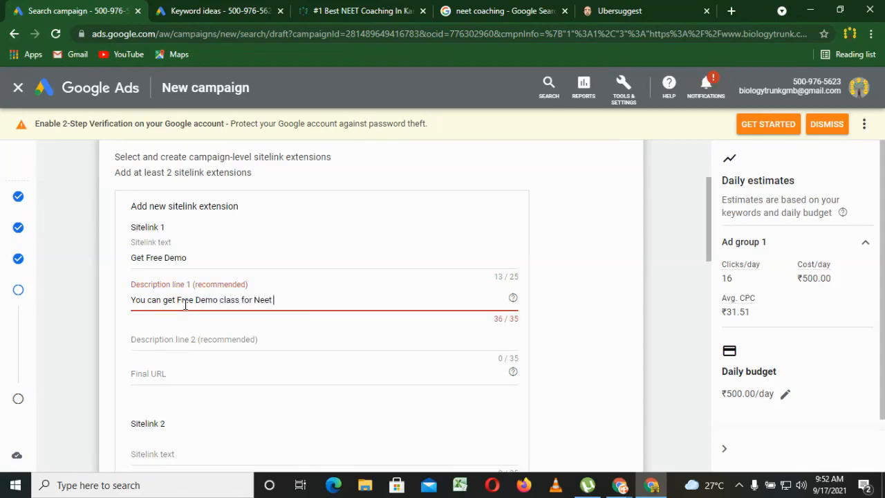
pyautogui.write(' Coaching truou')
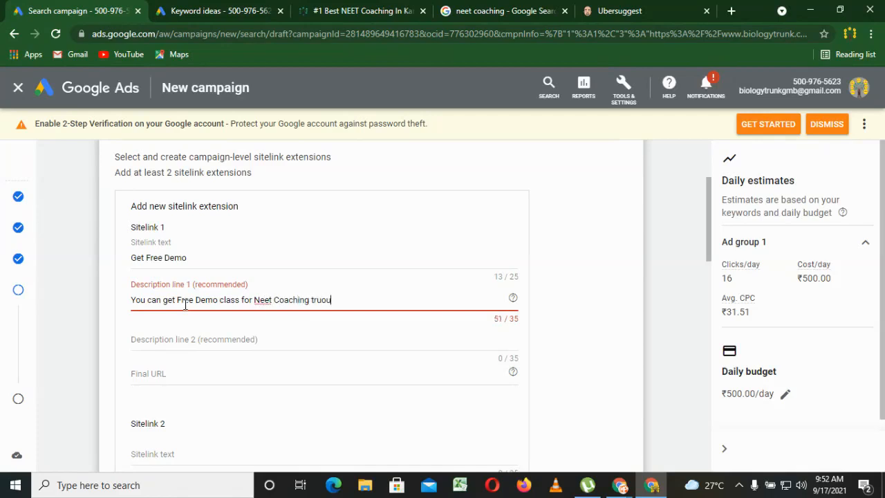
pyautogui.write('gh my Youtube')
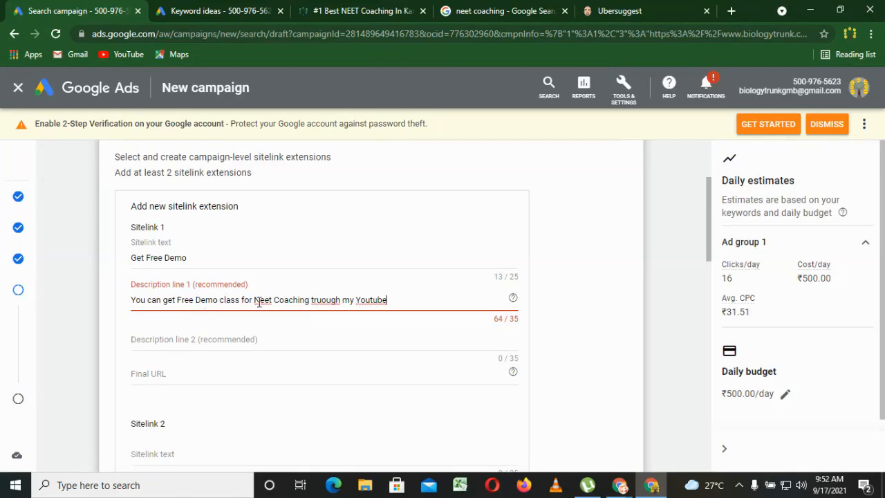
# Shorten description line 1 of sitelink 1 to "You can get Free Demo class Now".
pyautogui.moveTo(247, 302); pyautogui.dragTo(421, 299)
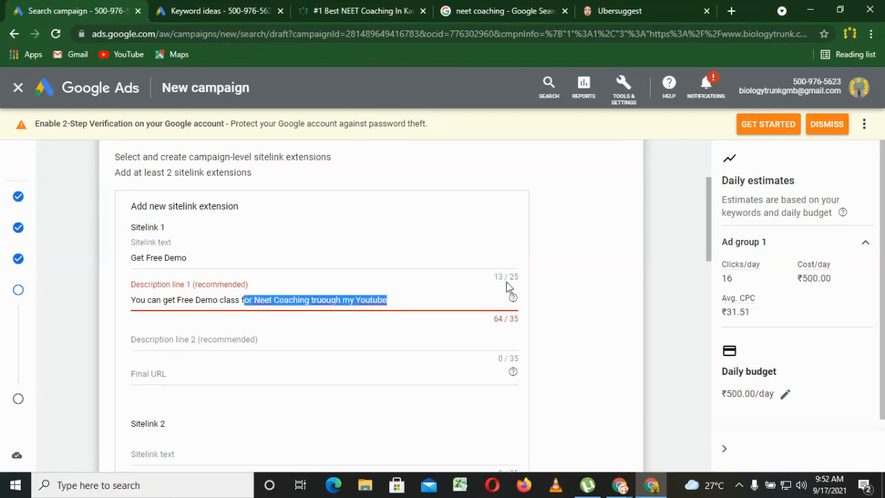
pyautogui.press('BackSpace')
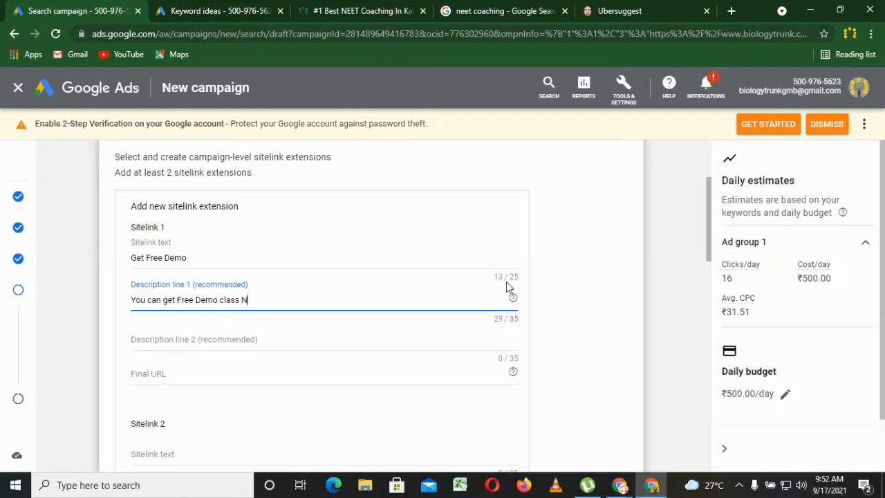
pyautogui.click(247, 339)
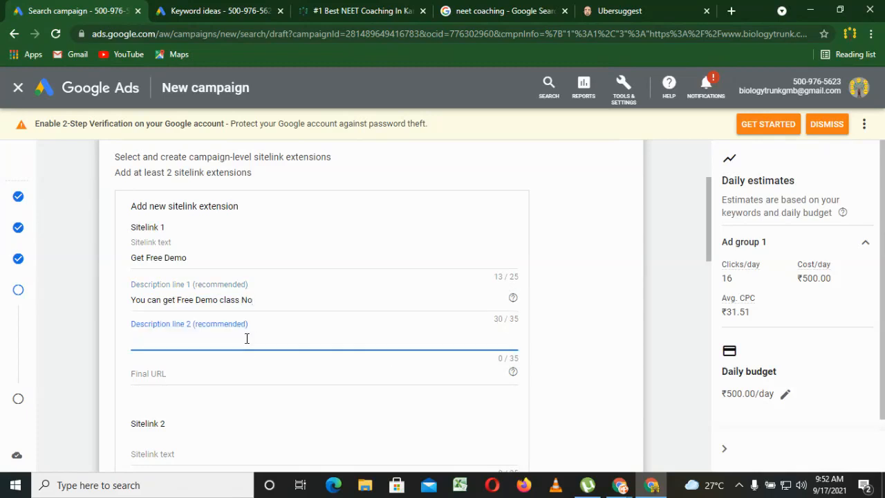
pyautogui.click(273, 302)
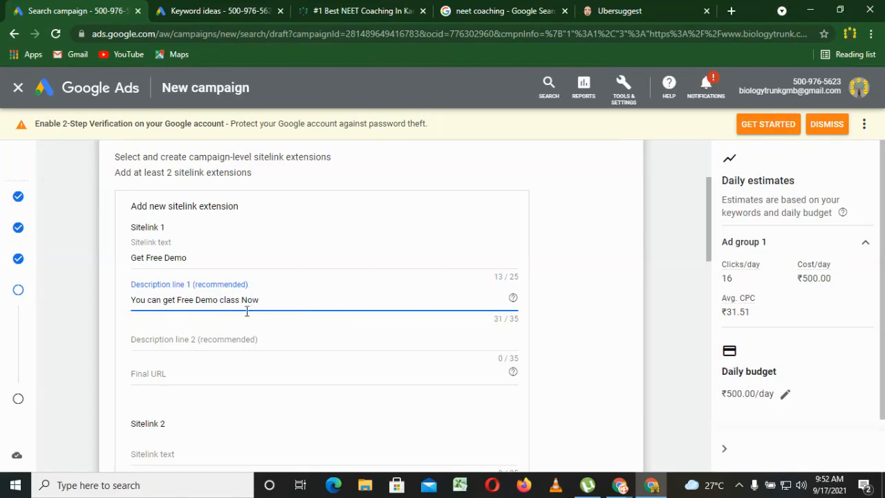
# Enter "From Our Youtube" as description line 2 of sitelink 1 and move on to its final URL.
pyautogui.click(216, 339)
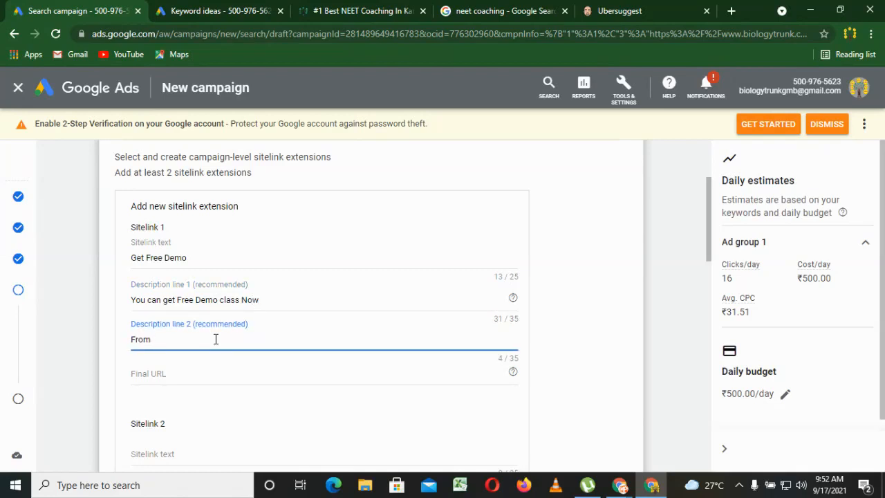
pyautogui.write('From Our Youtube')
pyautogui.click(195, 377)
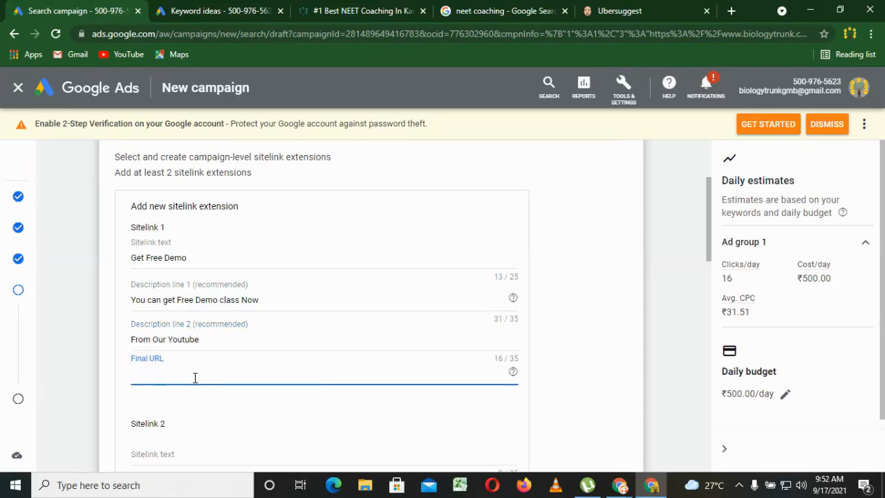
# Copy the address of the site's best-neet-coaching-in-kanpur page and enter it as the final URL of sitelink 1.
pyautogui.click(363, 8)
pyautogui.click(309, 34)
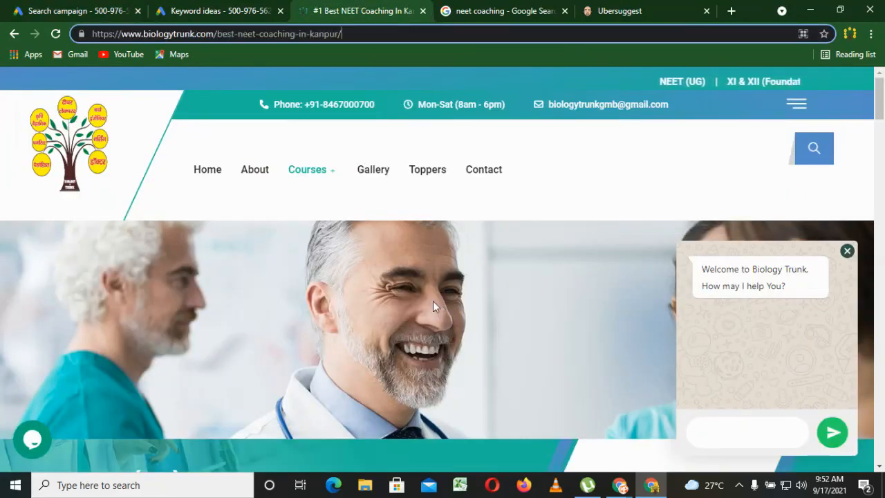
pyautogui.scroll(-5, 432, 306)
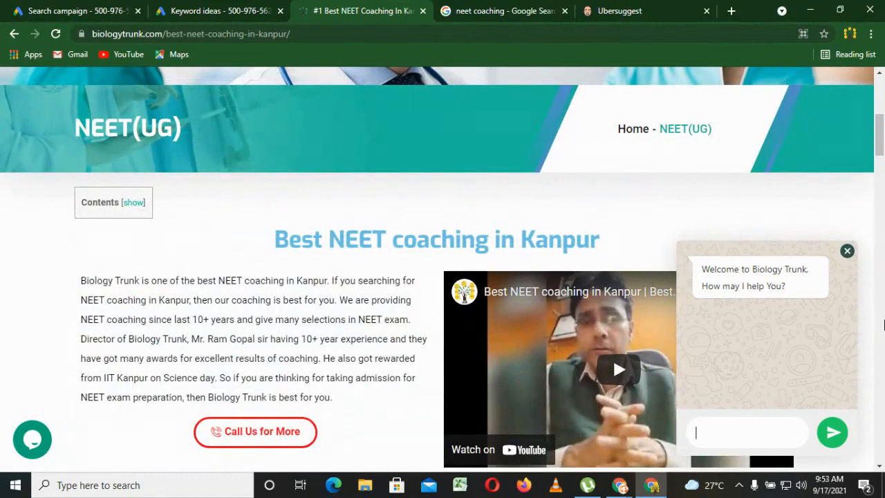
pyautogui.moveTo(881, 136); pyautogui.dragTo(881, 95)
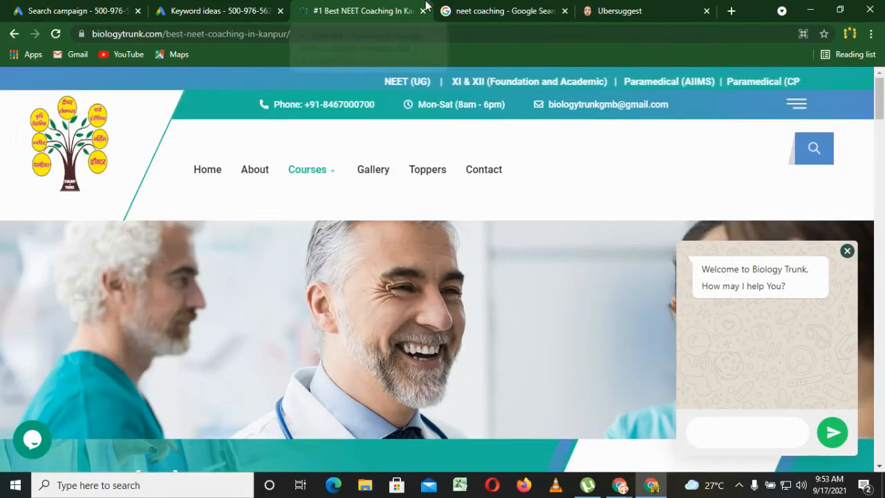
pyautogui.click(104, 8)
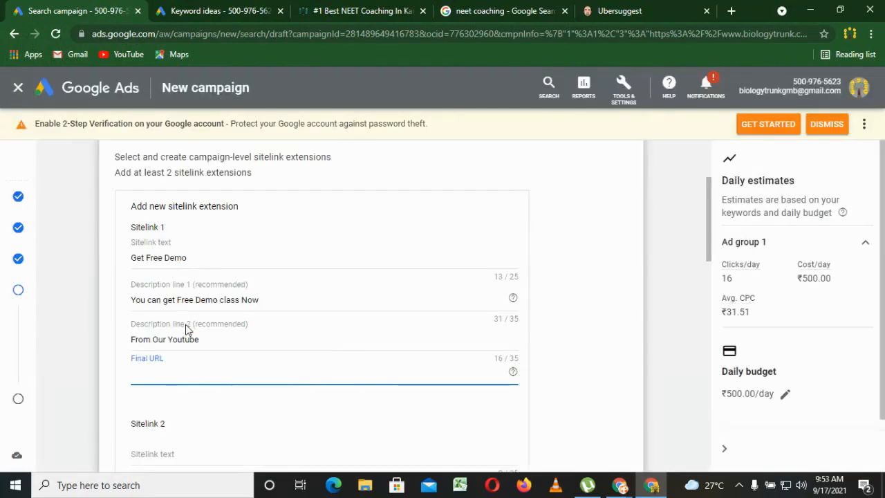
pyautogui.write('https://www.biologytrunk.com/best-neet-coaching-in-kanpur/')
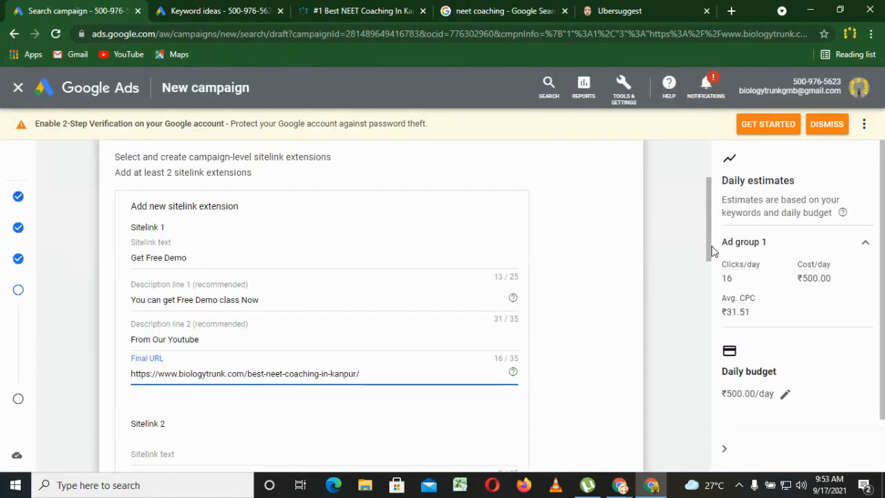
# Enter "Free NEET Tests" as the text of sitelink 2.
pyautogui.moveTo(711, 251); pyautogui.dragTo(710, 322)
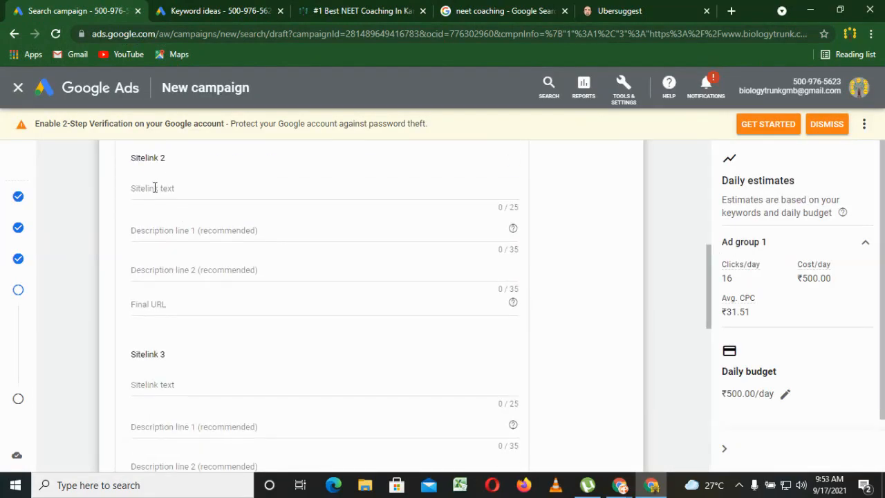
pyautogui.click(155, 187)
pyautogui.write('F')
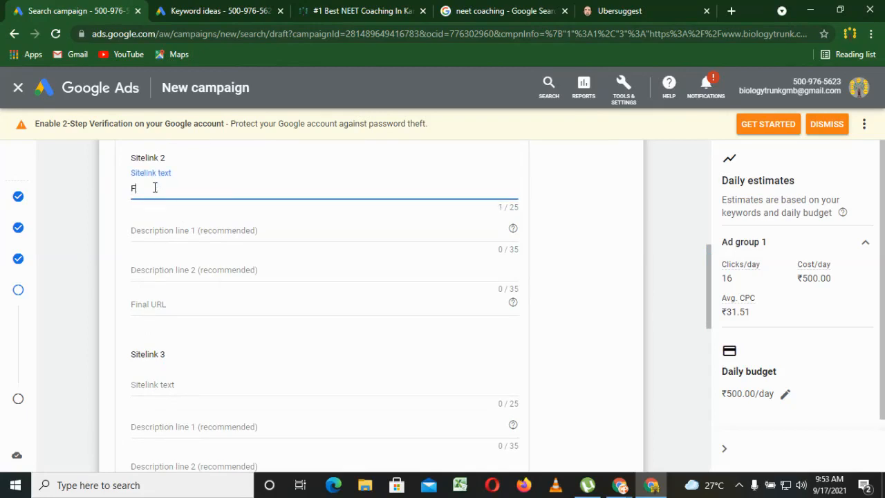
pyautogui.write('ree NEET Tests')
# Enter "You can take free NEET tet" as description line 1 of sitelink 2.
pyautogui.click(177, 227)
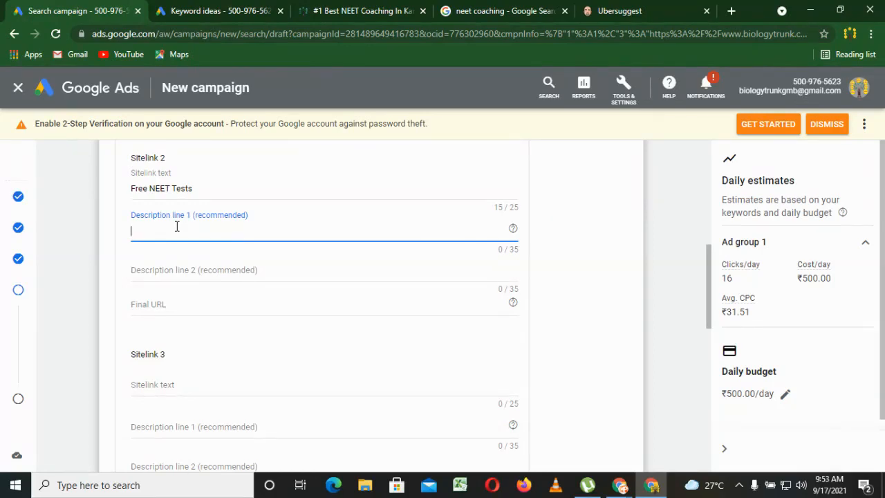
pyautogui.write('You can take free NEET te')
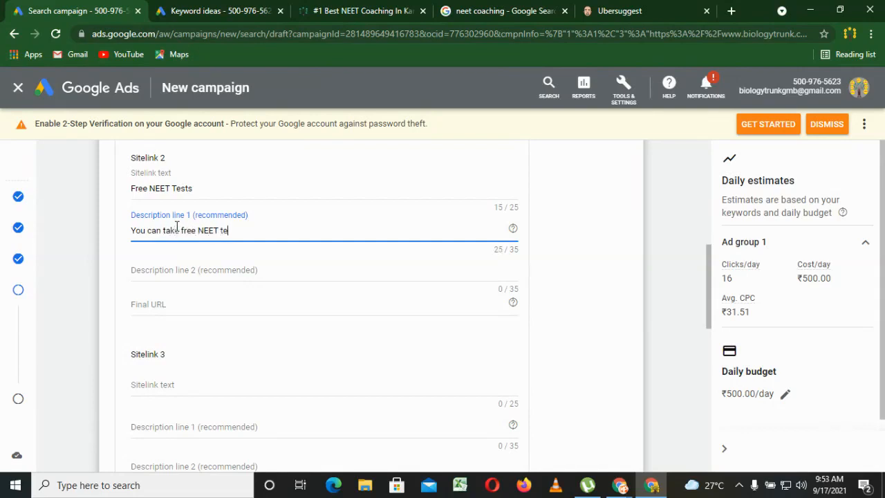
pyautogui.write('t')
# Enter "Just Regitser now" as description line 2 of sitelink 2 and correct the last word of description line 1 to "test".
pyautogui.click(166, 269)
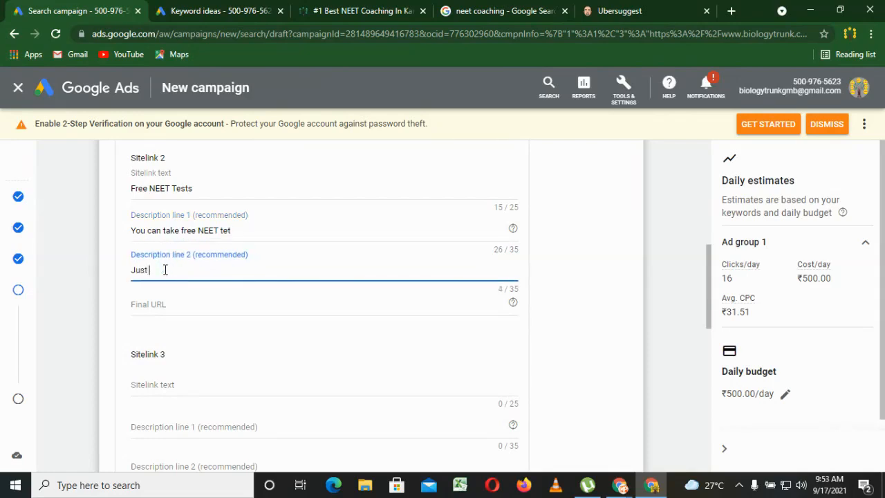
pyautogui.write('Just Regist')
pyautogui.click(168, 273)
pyautogui.write('ser no')
pyautogui.click(230, 231)
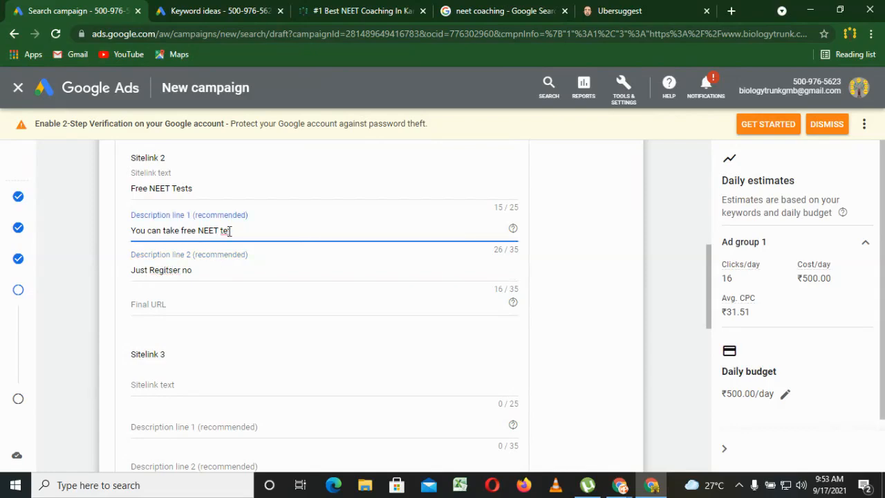
pyautogui.click(196, 269)
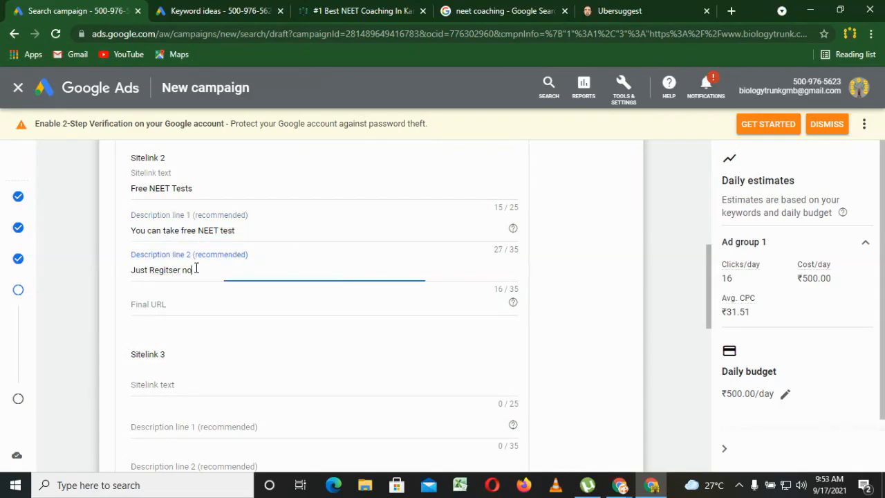
pyautogui.click(162, 304)
pyautogui.click(380, 8)
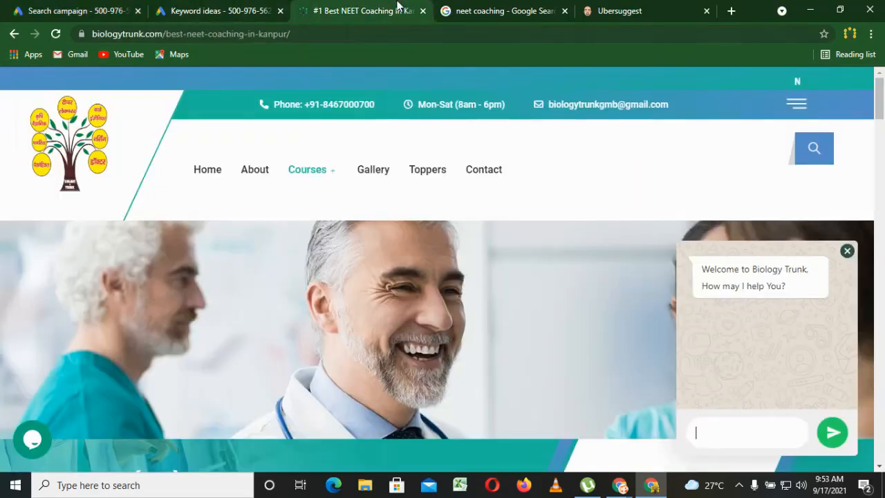
pyautogui.rightClick(476, 170)
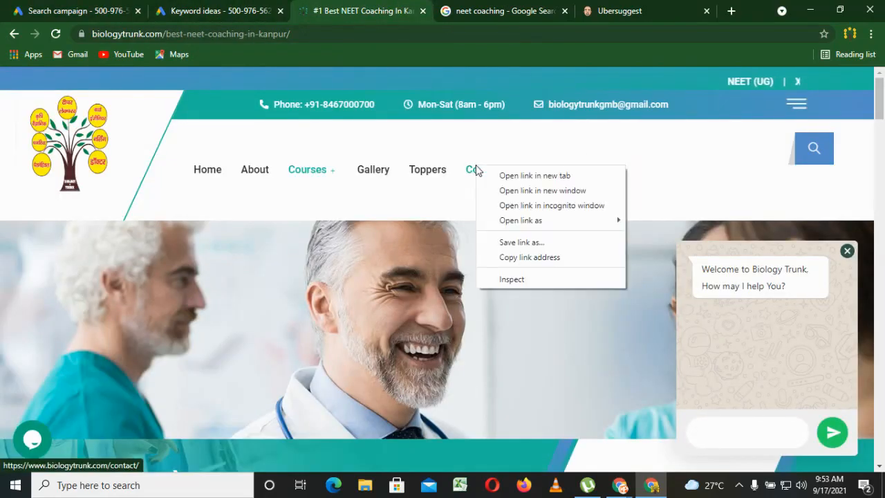
pyautogui.click(513, 256)
pyautogui.hotkey('ctrl', '1')
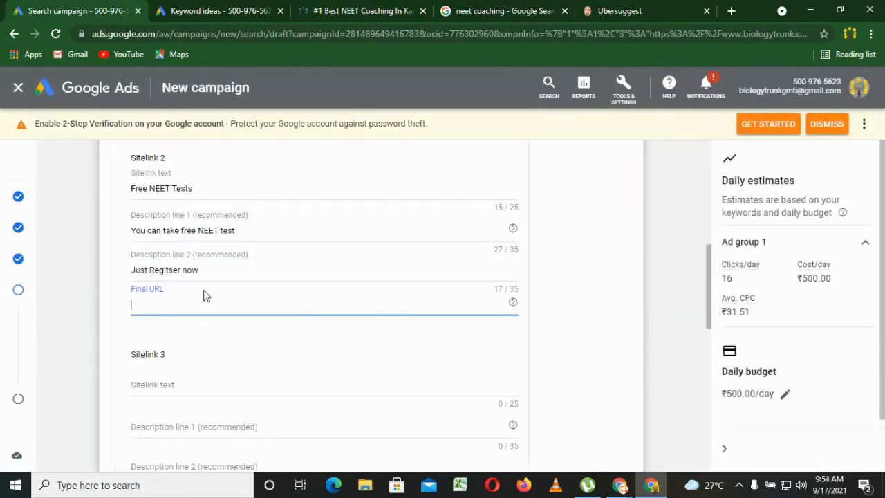
pyautogui.hotkey('ctrl', 'v')
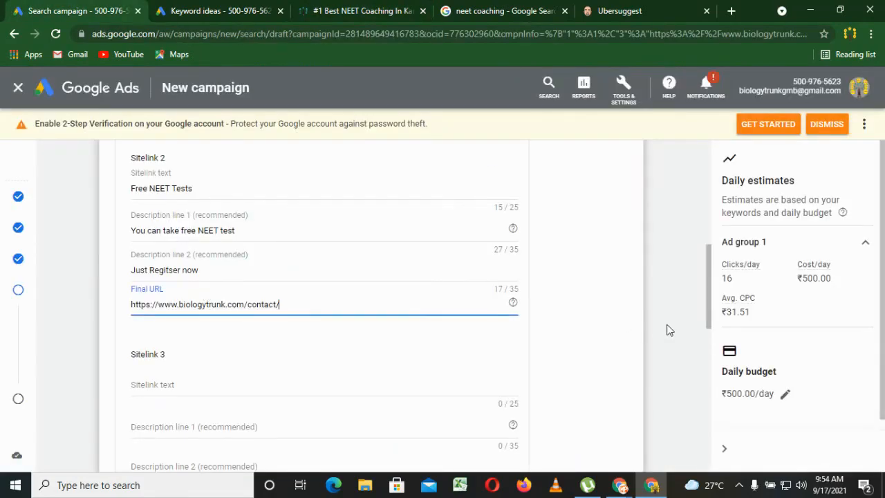
pyautogui.moveTo(707, 324); pyautogui.dragTo(699, 431)
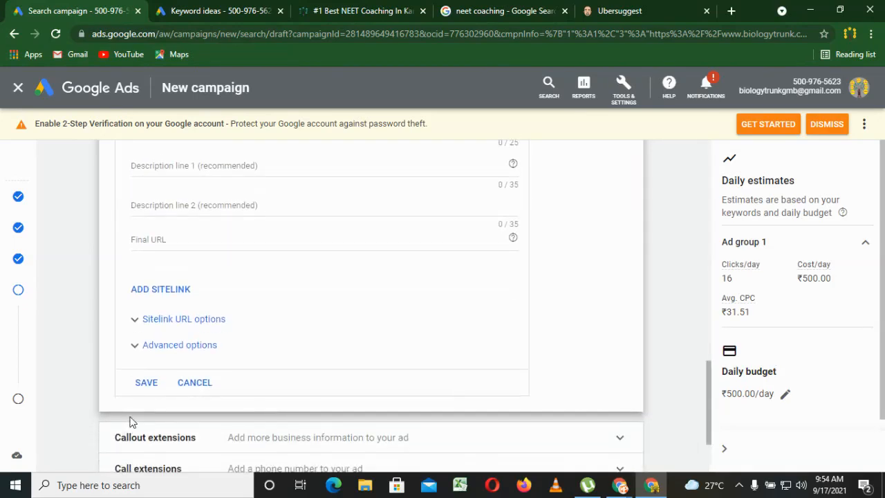
pyautogui.click(142, 384)
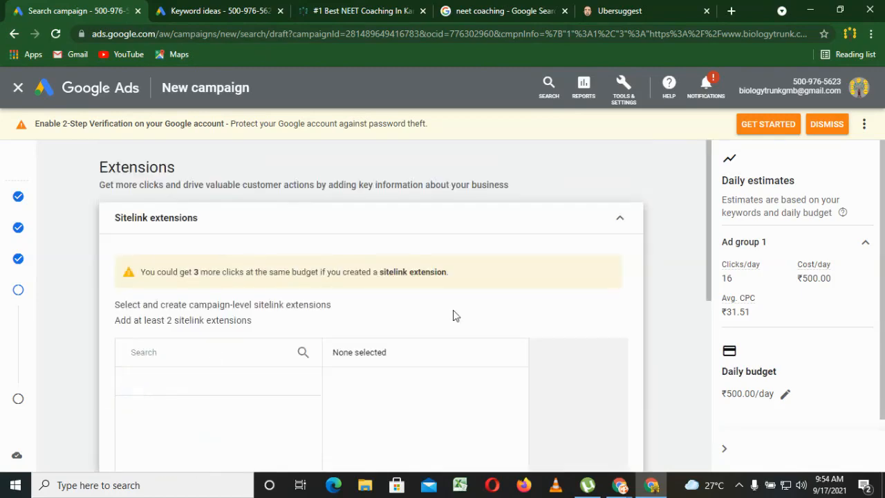
# Preview the two sitelink extensions in the mobile and desktop ad layouts, then hide the preview.
pyautogui.moveTo(710, 287); pyautogui.dragTo(701, 340)
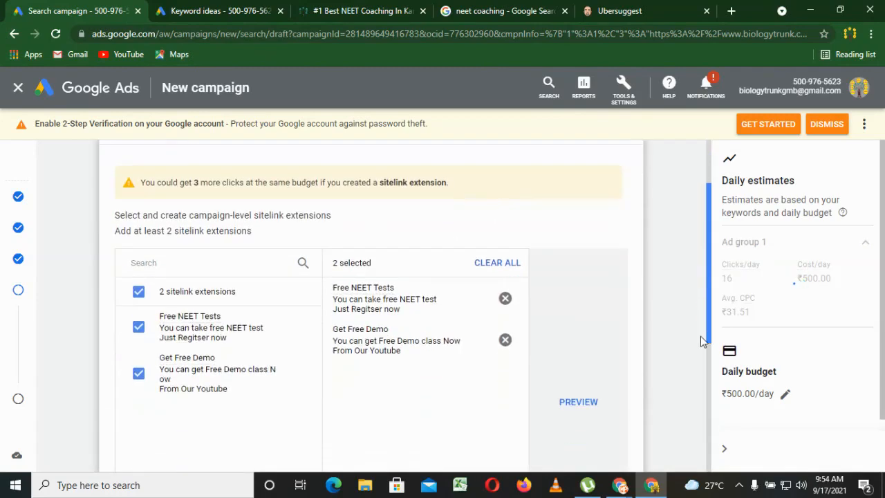
pyautogui.click(579, 384)
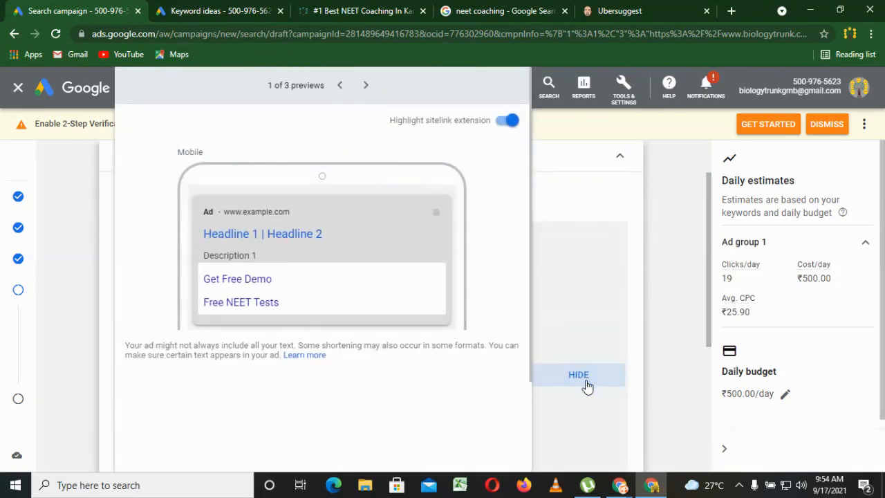
pyautogui.click(366, 86)
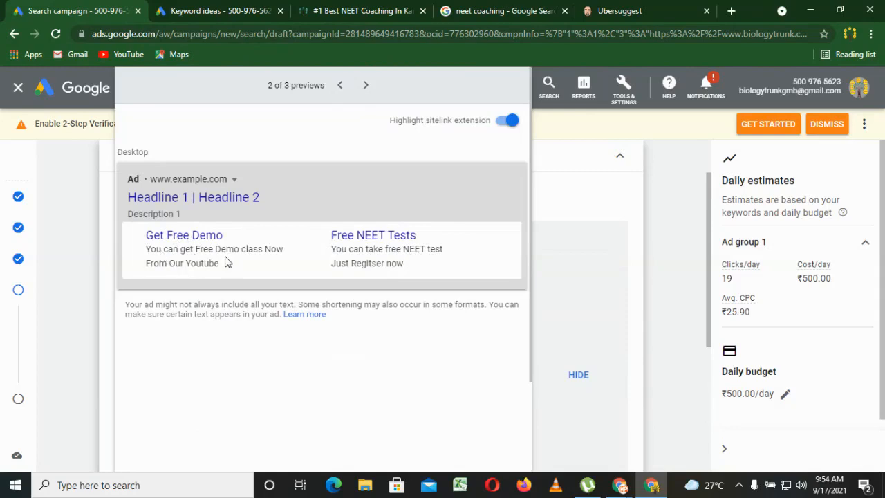
pyautogui.click(579, 374)
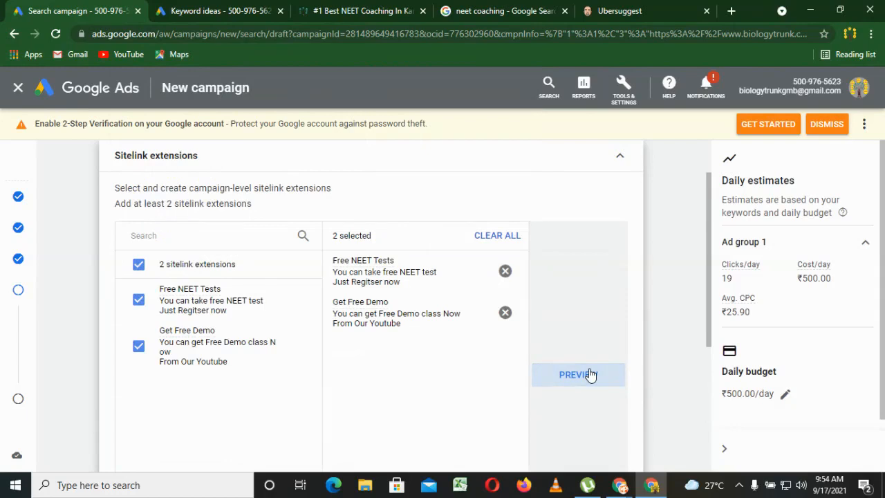
# Collapse the sitelink extensions section and open the callout extensions to review the existing callouts.
pyautogui.click(618, 158)
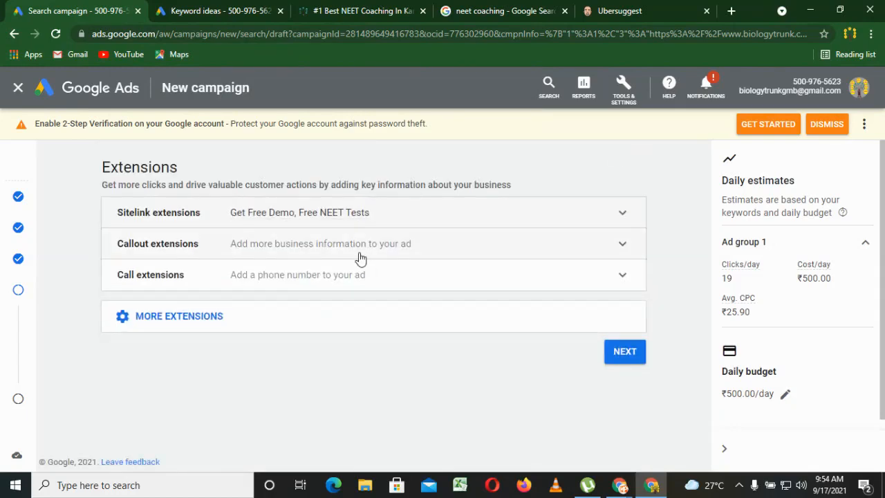
pyautogui.click(320, 256)
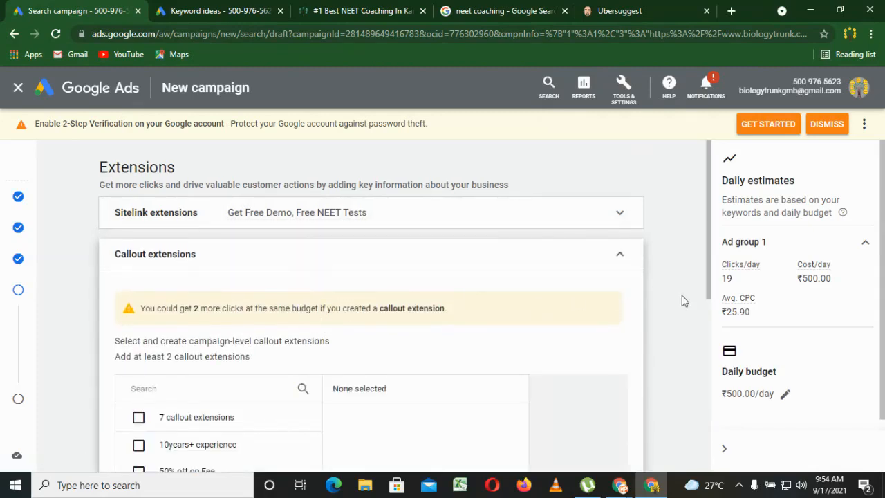
pyautogui.moveTo(709, 294); pyautogui.dragTo(709, 403)
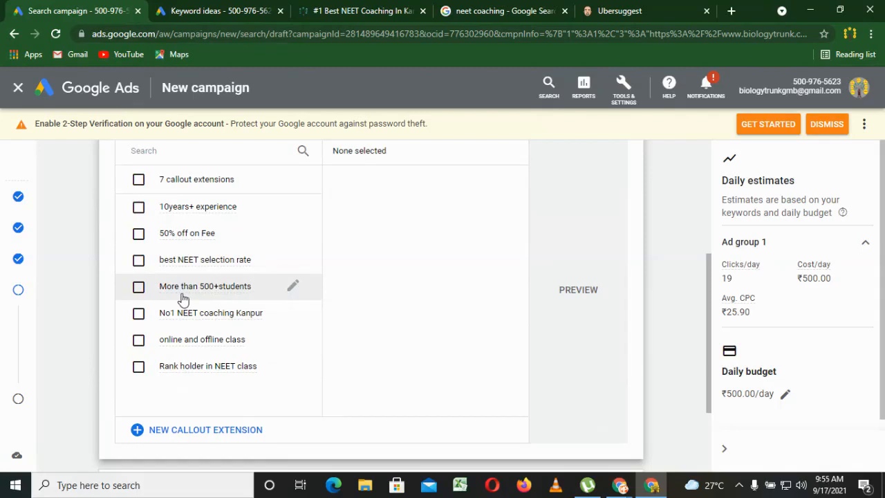
pyautogui.click(189, 429)
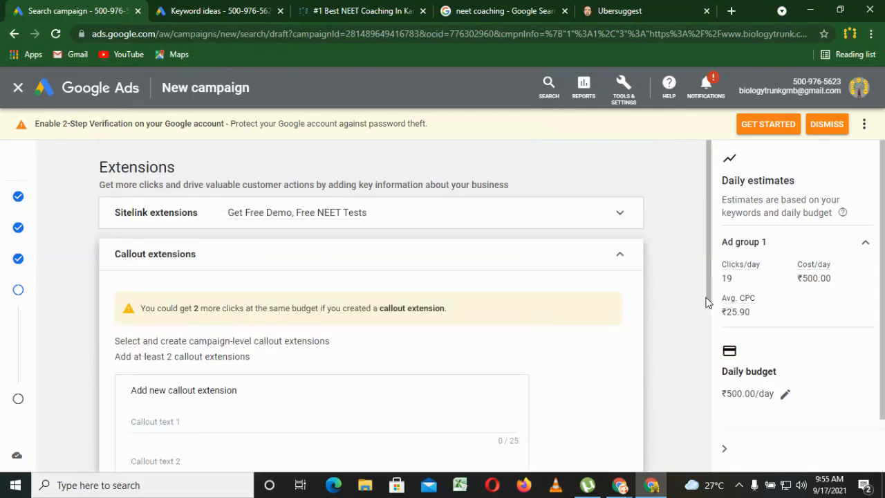
pyautogui.moveTo(709, 303); pyautogui.dragTo(697, 385)
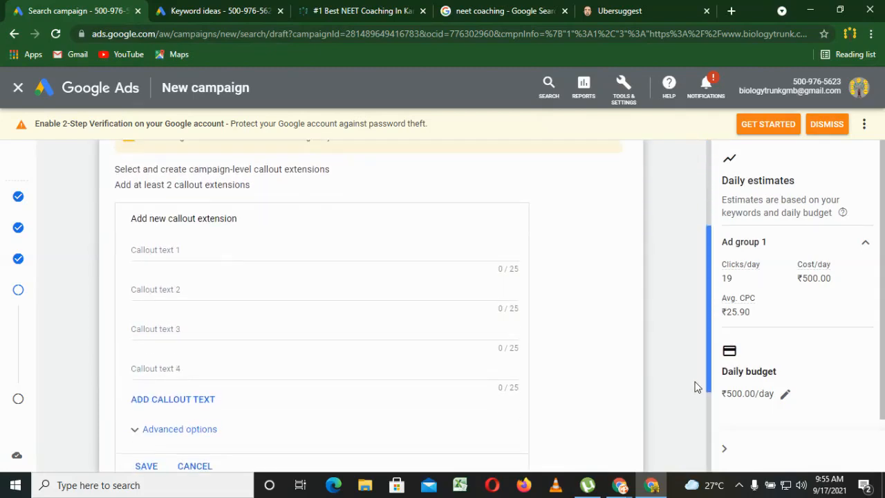
pyautogui.click(221, 245)
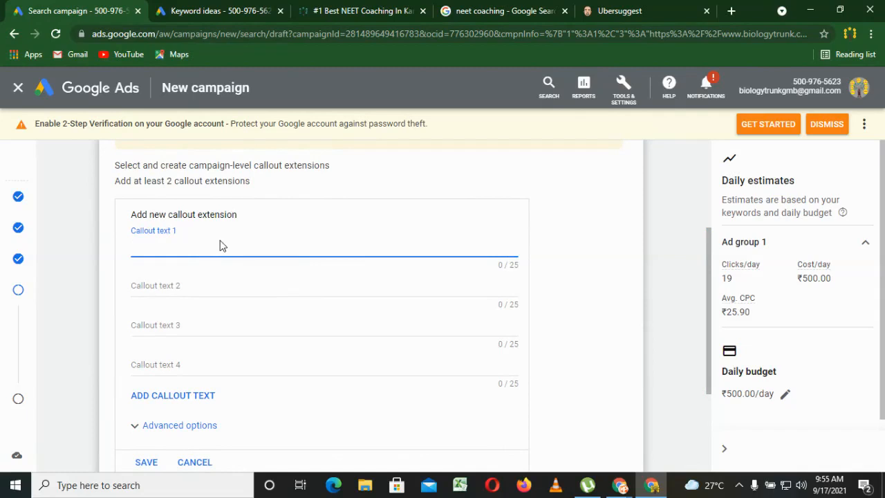
pyautogui.click(201, 468)
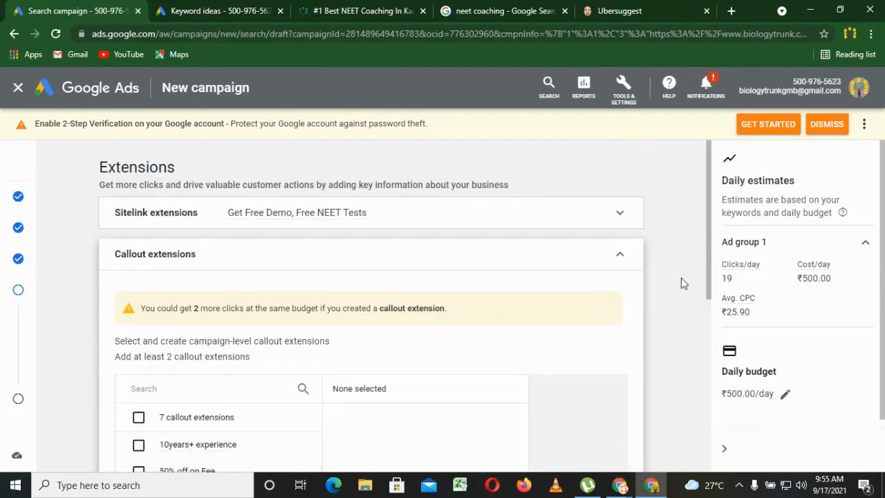
# Select the existing callouts More than 500+students, 50% off on Fee, 10years+ experience and Rank holder in NEET class for the campaign.
pyautogui.moveTo(708, 283); pyautogui.dragTo(698, 379)
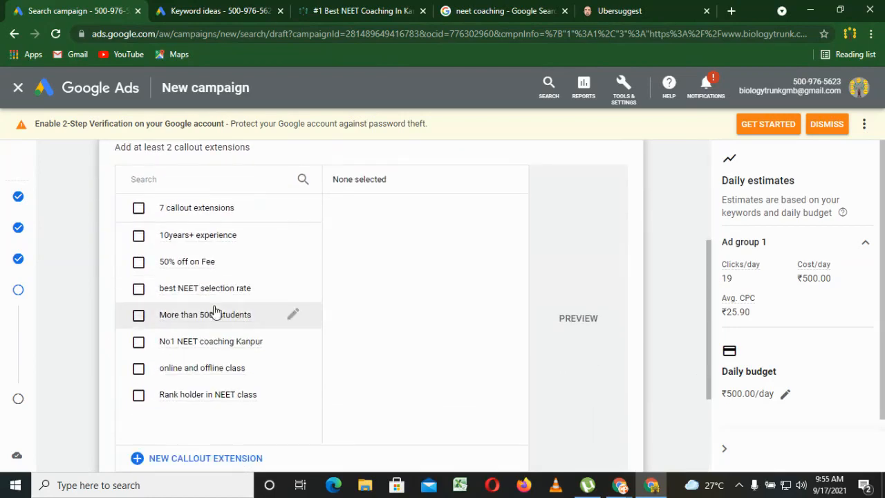
pyautogui.click(138, 317)
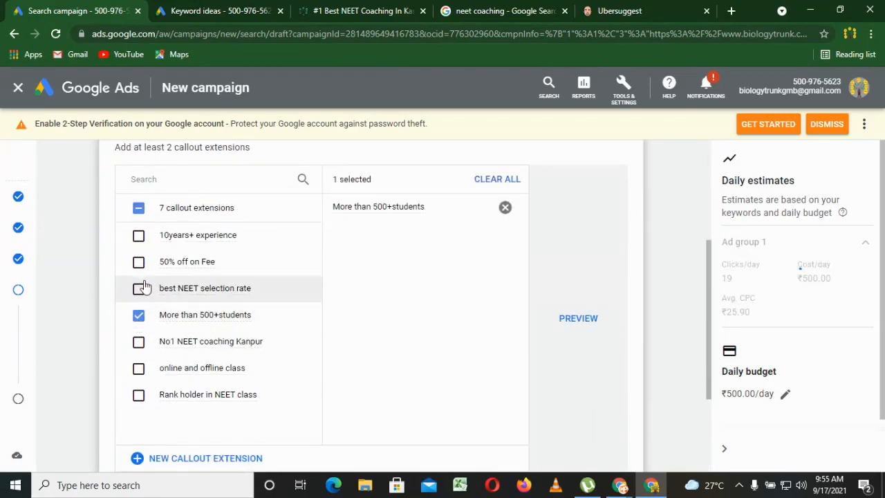
pyautogui.click(138, 257)
pyautogui.click(138, 235)
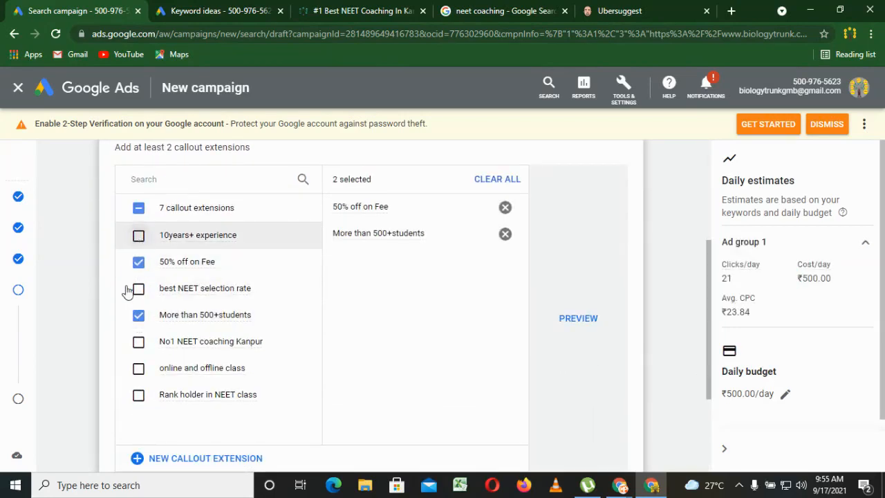
pyautogui.click(139, 393)
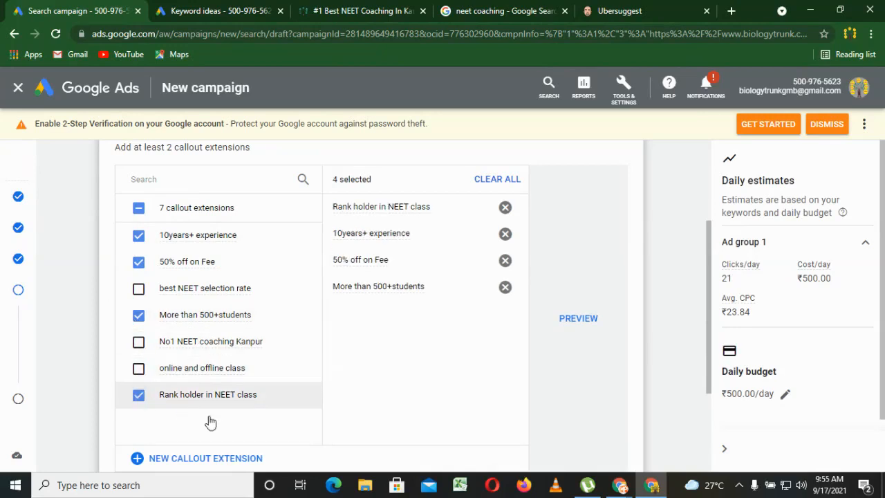
# Preview the selected callout extensions in the mobile and desktop ad layouts.
pyautogui.click(585, 320)
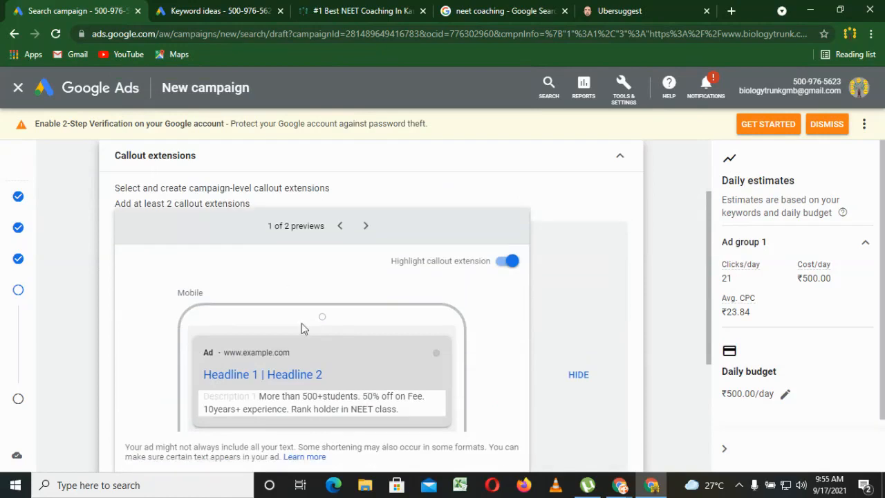
pyautogui.moveTo(260, 399); pyautogui.dragTo(401, 410)
pyautogui.click(399, 411)
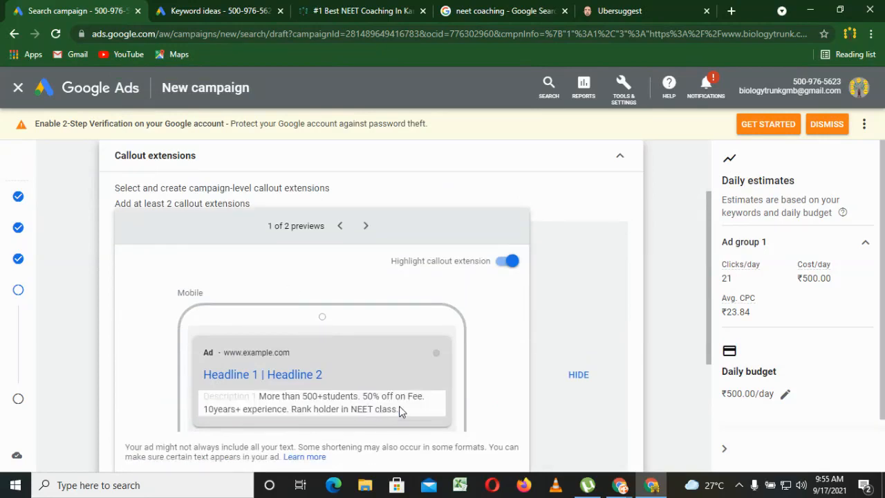
pyautogui.click(366, 226)
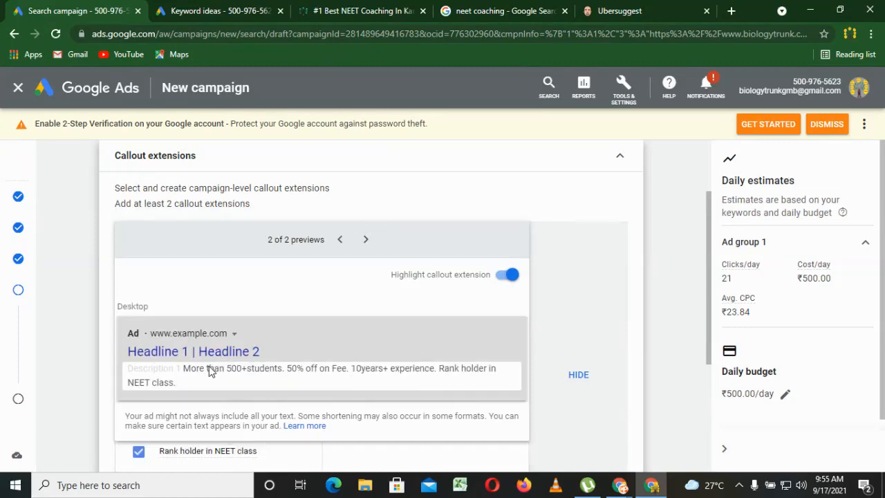
# Close the callout extensions section together with its preview and expand the call extensions section.
pyautogui.click(584, 382)
pyautogui.moveTo(709, 348); pyautogui.dragTo(683, 456)
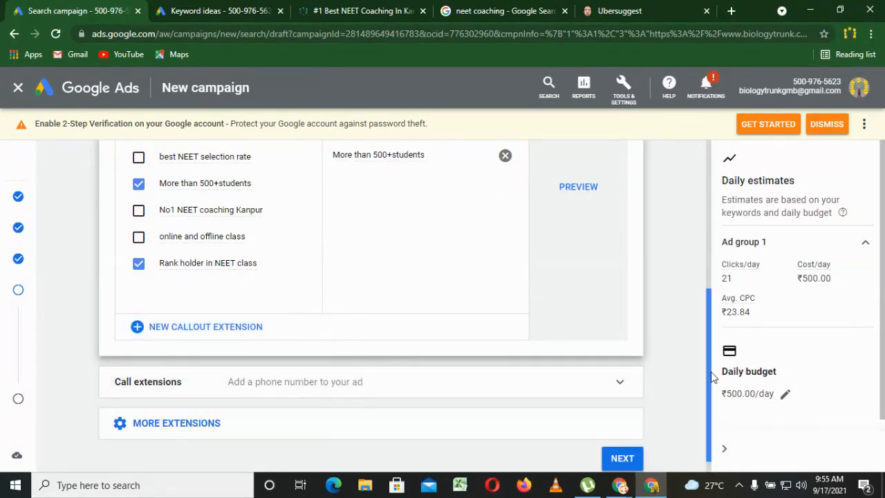
pyautogui.scroll(3, 688, 365)
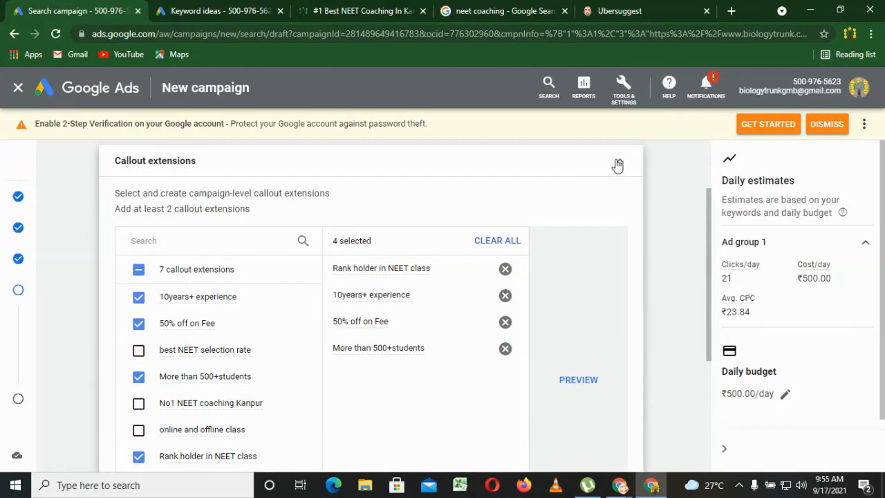
pyautogui.click(618, 164)
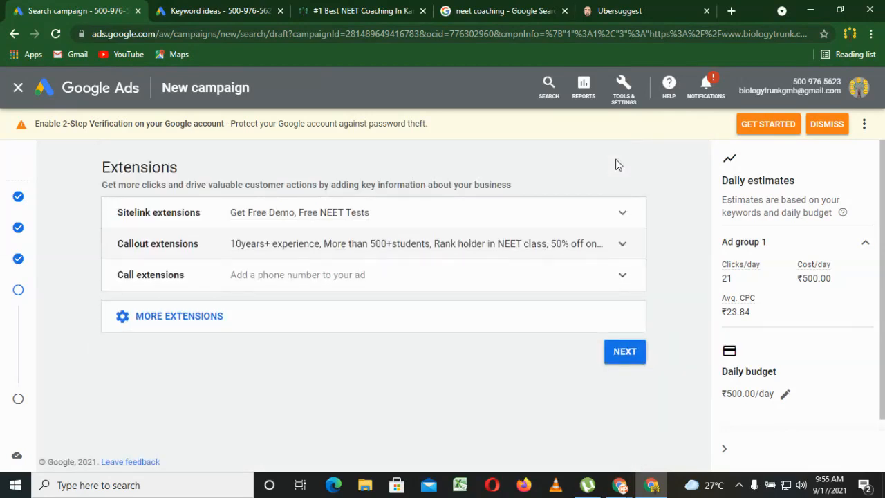
pyautogui.click(586, 271)
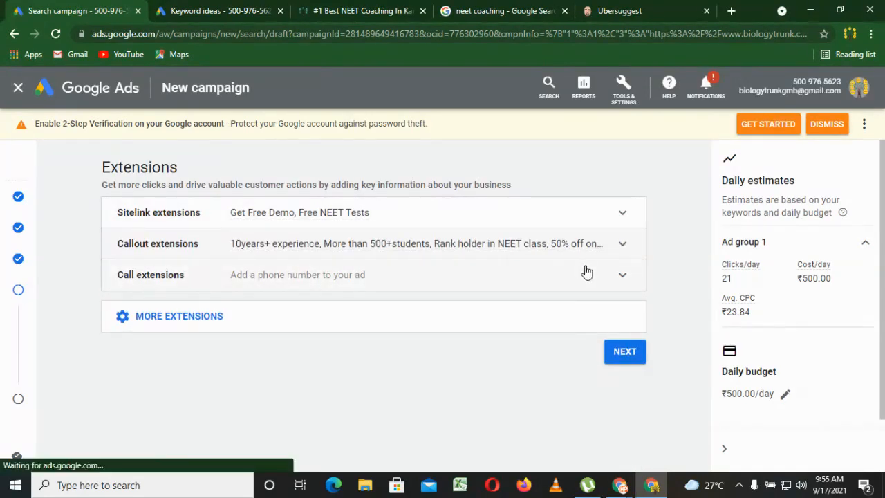
pyautogui.scroll(-1, 708, 291)
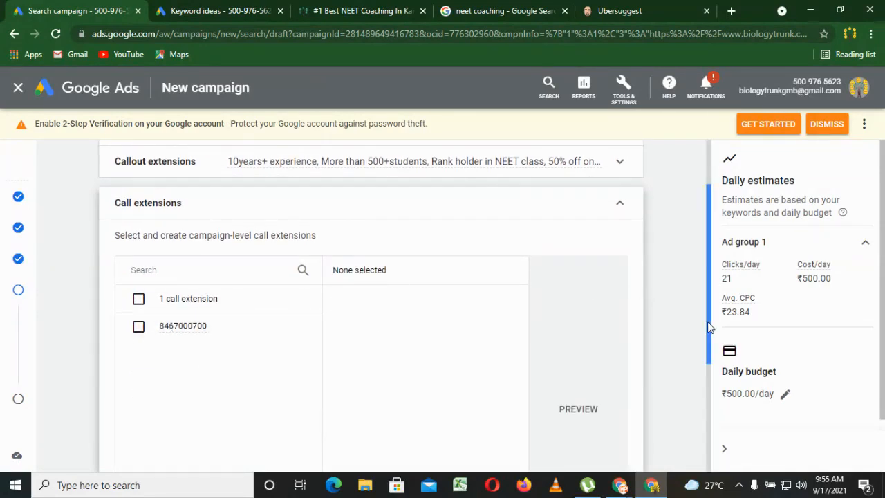
pyautogui.scroll(-2, 702, 394)
pyautogui.click(187, 378)
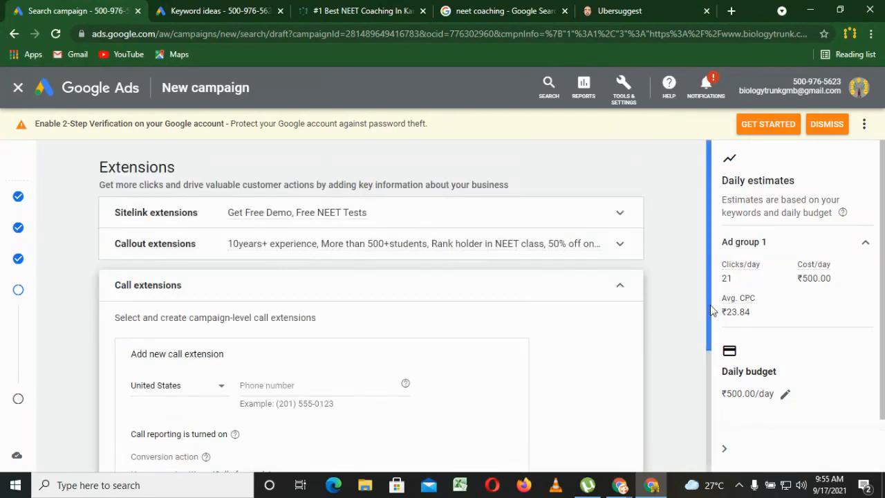
pyautogui.moveTo(712, 311); pyautogui.dragTo(694, 353)
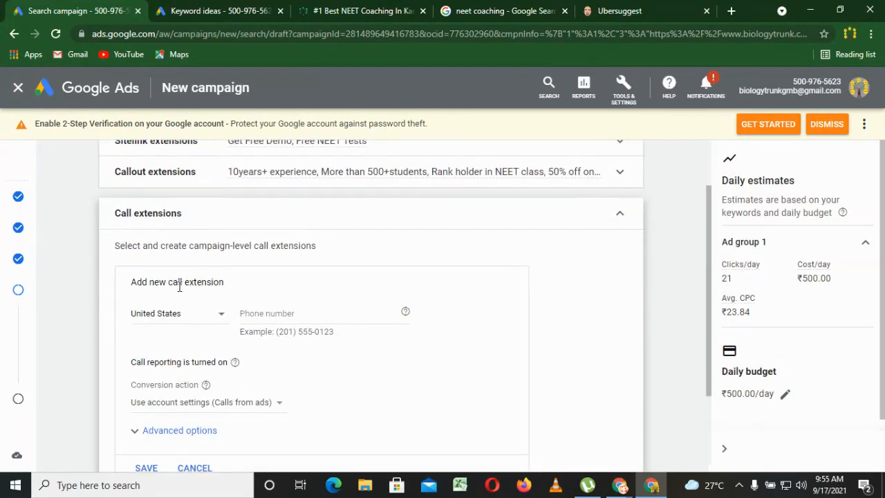
pyautogui.click(162, 327)
pyautogui.click(269, 316)
pyautogui.click(291, 310)
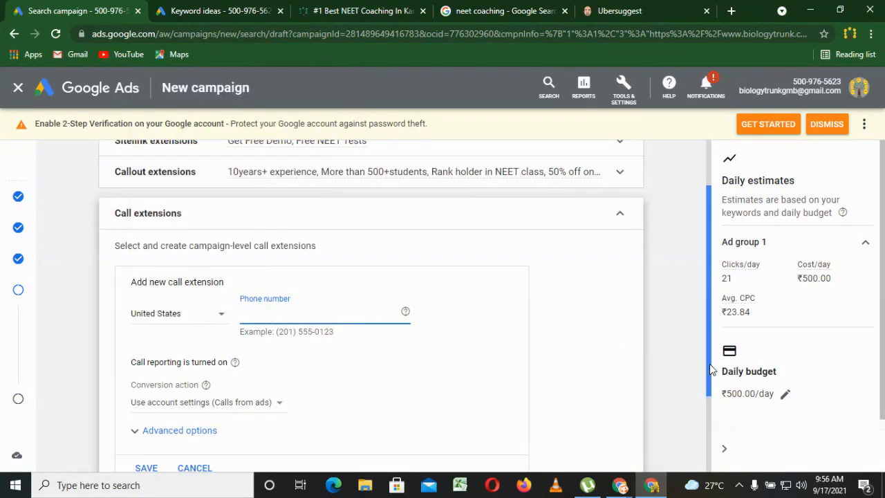
pyautogui.scroll(-1, 287, 375)
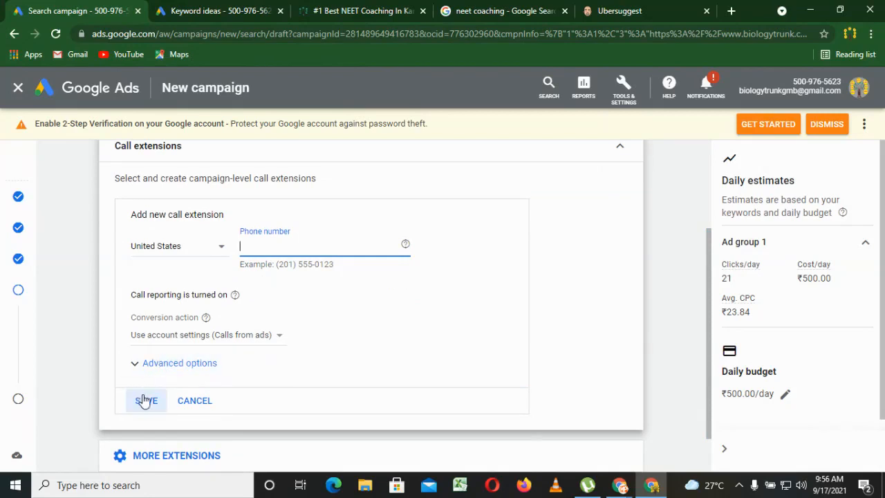
pyautogui.click(209, 405)
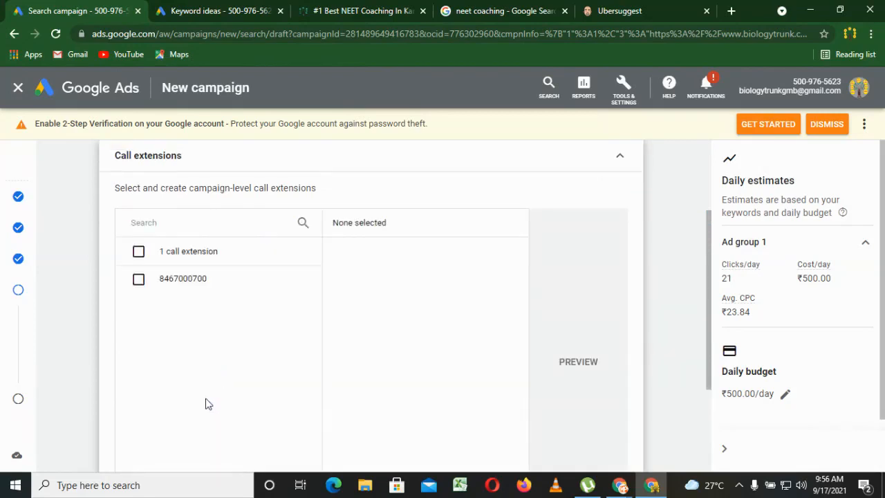
# Select the existing call extension for the campaign and preview it in the mobile and desktop ad layouts.
pyautogui.click(139, 280)
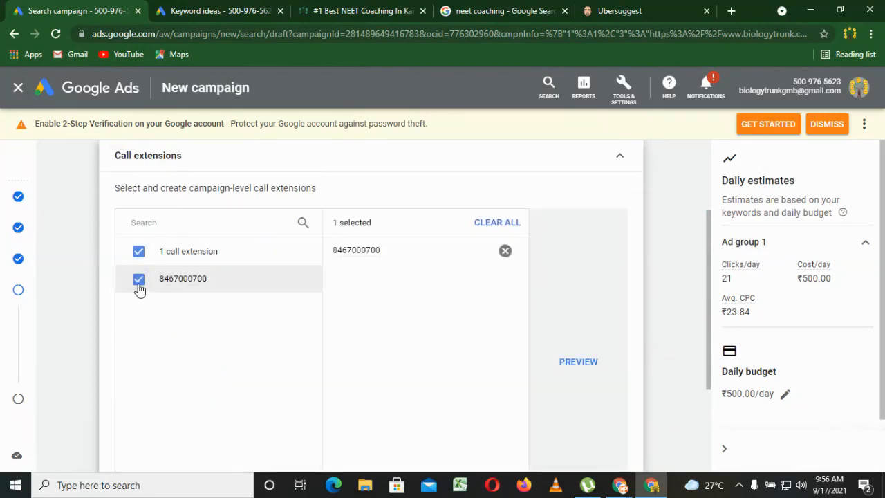
pyautogui.click(578, 367)
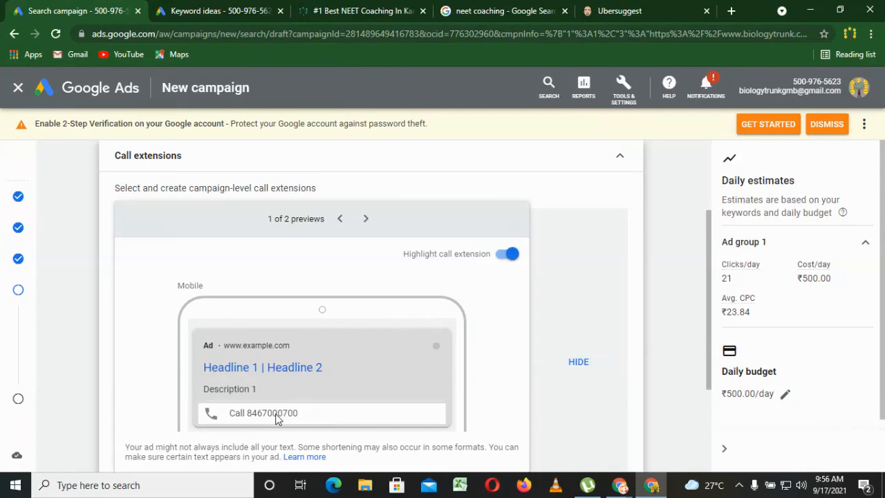
pyautogui.click(363, 224)
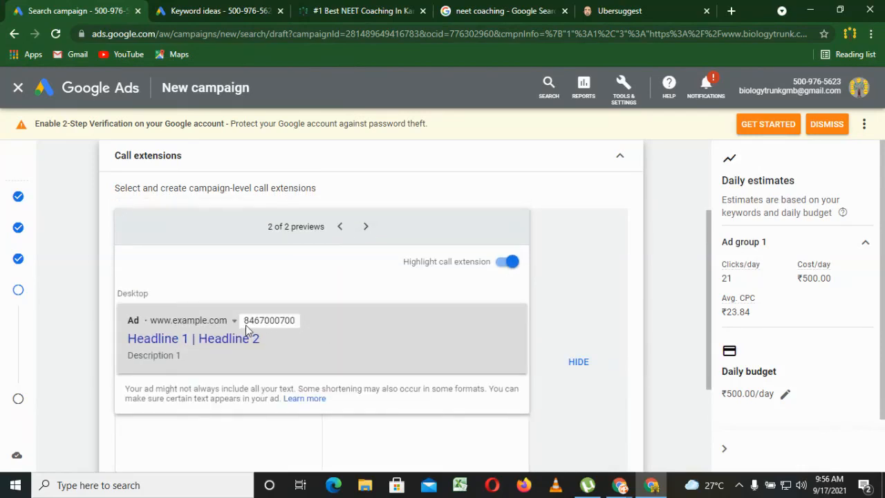
# Examine how a phone number is placed in the ads on the neet coaching Google results, and return to the campaign draft.
pyautogui.click(503, 11)
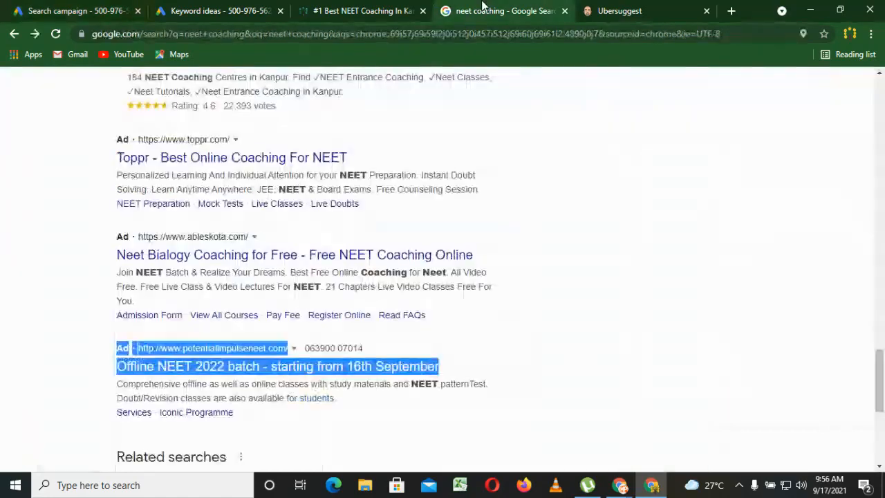
pyautogui.click(387, 338)
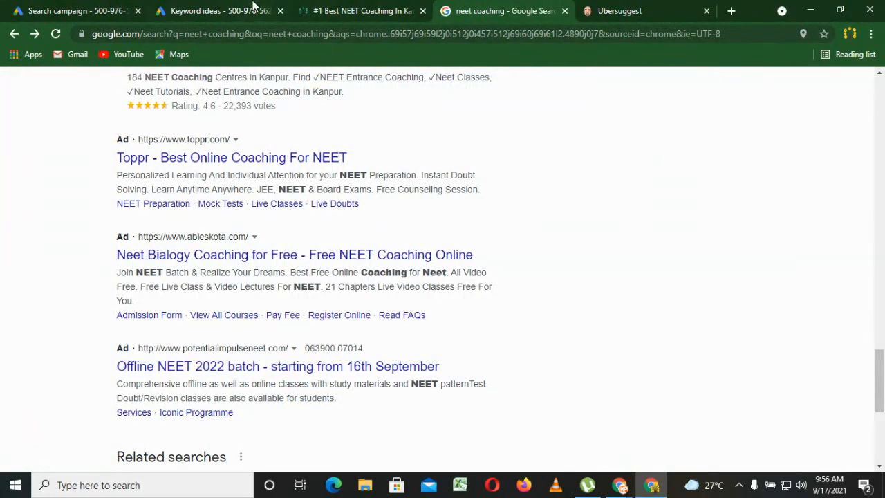
pyautogui.click(78, 10)
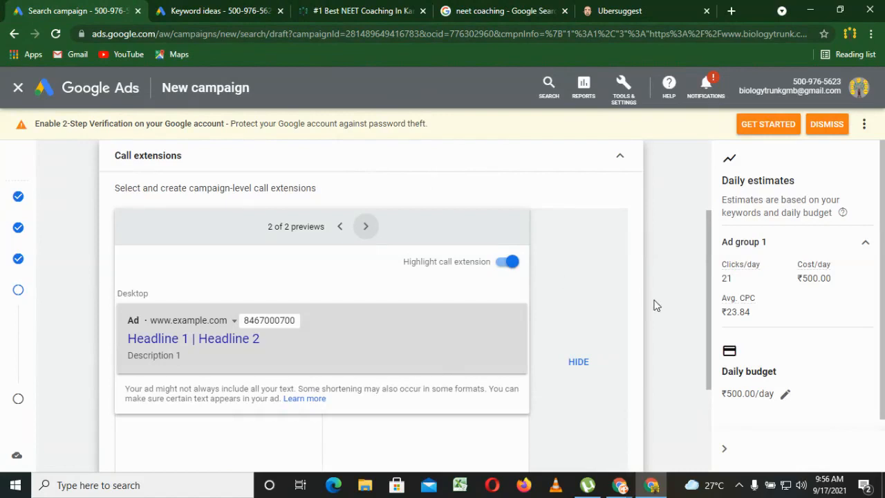
# Collapse the call extensions section and open a new promotion extension from the additional extension types.
pyautogui.moveTo(709, 363); pyautogui.dragTo(514, 388)
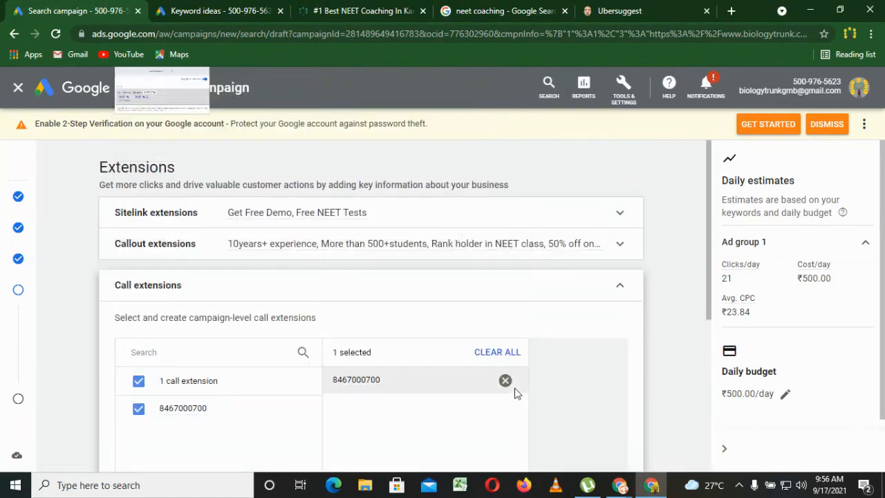
pyautogui.click(618, 289)
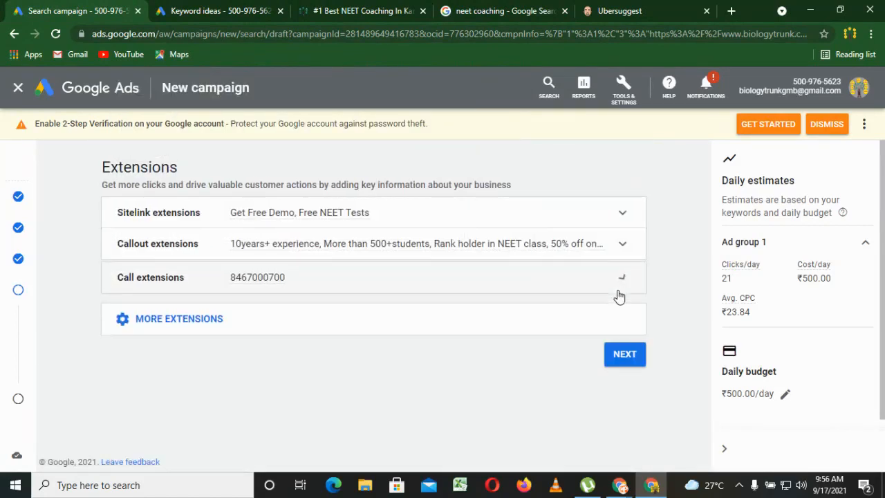
pyautogui.click(199, 317)
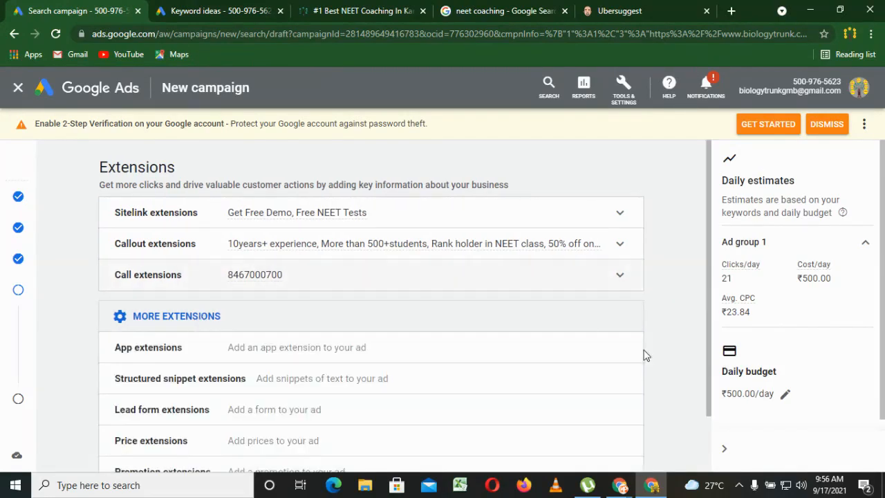
pyautogui.moveTo(706, 379); pyautogui.dragTo(707, 450)
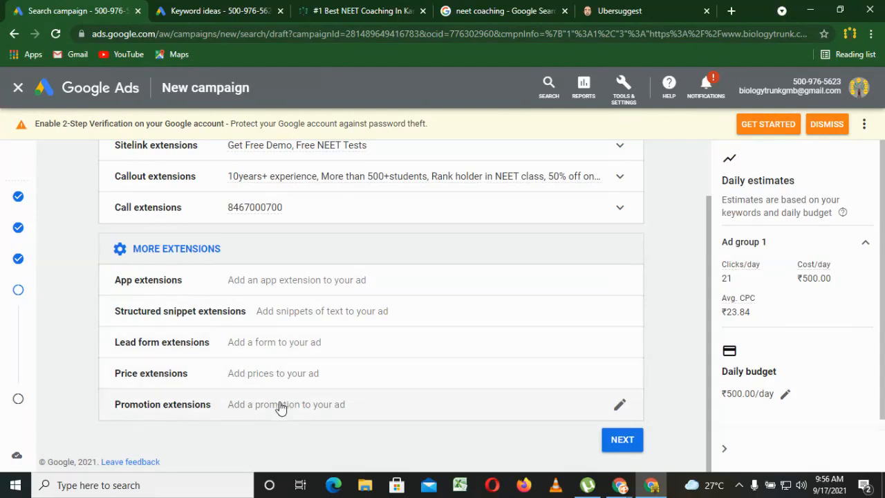
pyautogui.click(618, 404)
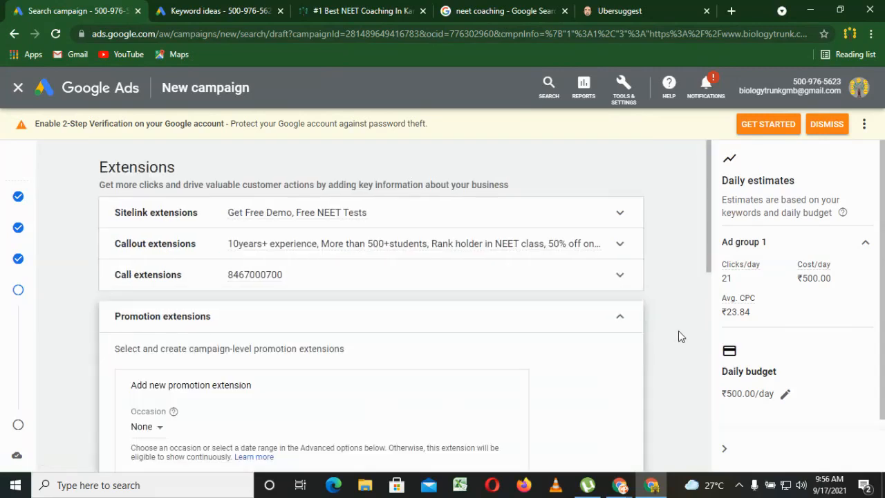
# Review the occasion choices for the new promotion extension and set its currency to INR.
pyautogui.moveTo(710, 253); pyautogui.dragTo(703, 326)
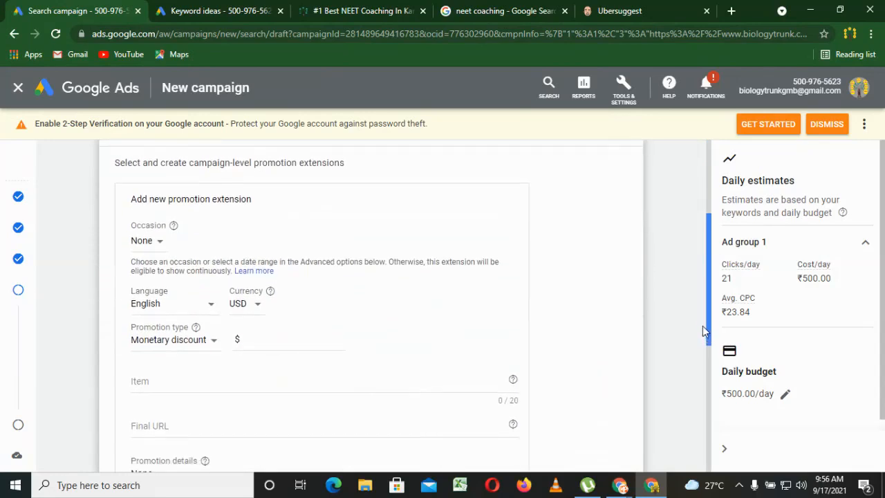
pyautogui.click(156, 242)
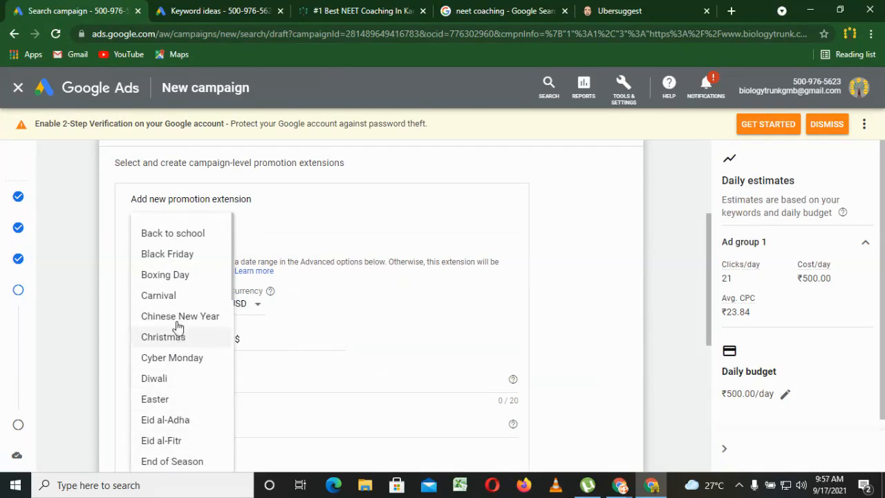
pyautogui.click(291, 249)
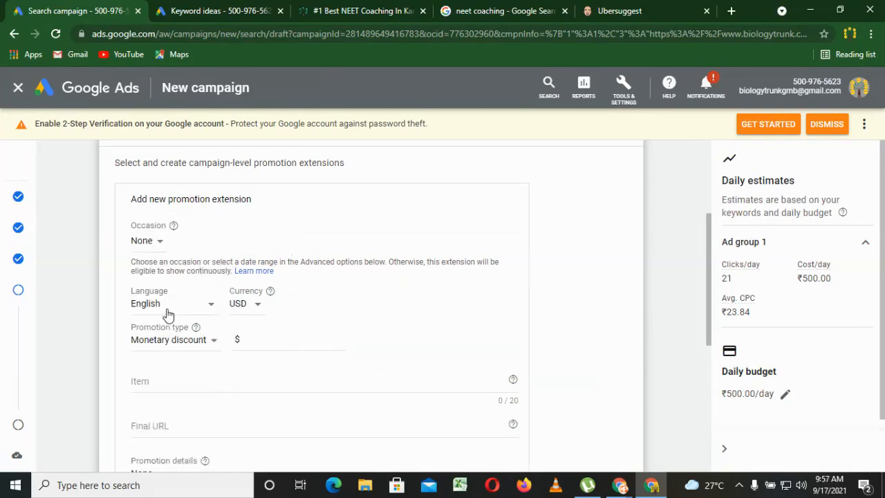
pyautogui.click(248, 306)
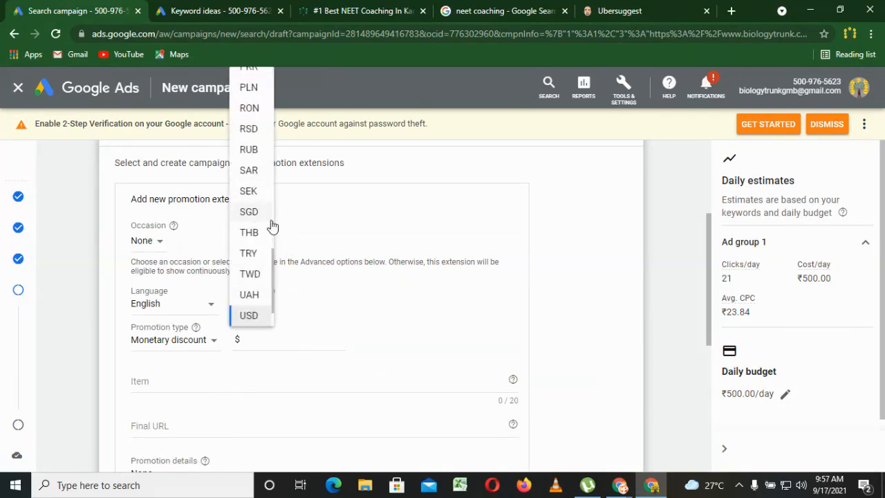
pyautogui.scroll(4, 272, 226)
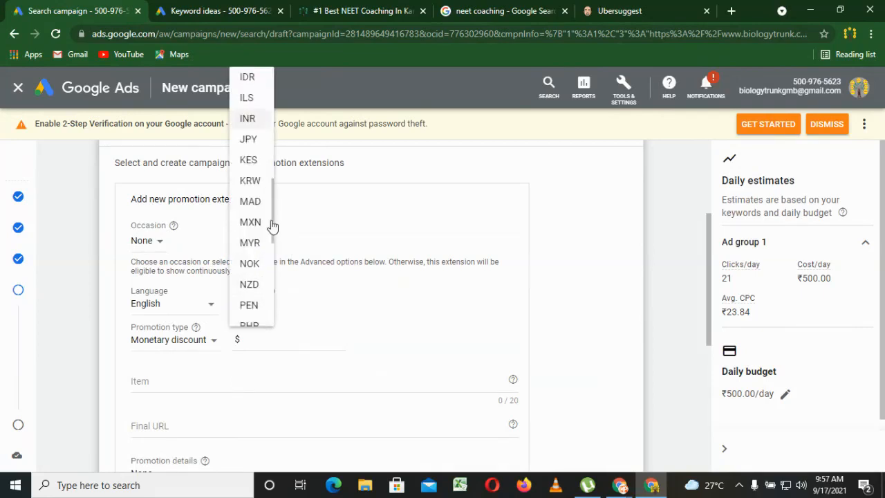
pyautogui.click(250, 119)
# Set the promotion type to Percent discount with a value of 50%.
pyautogui.click(286, 341)
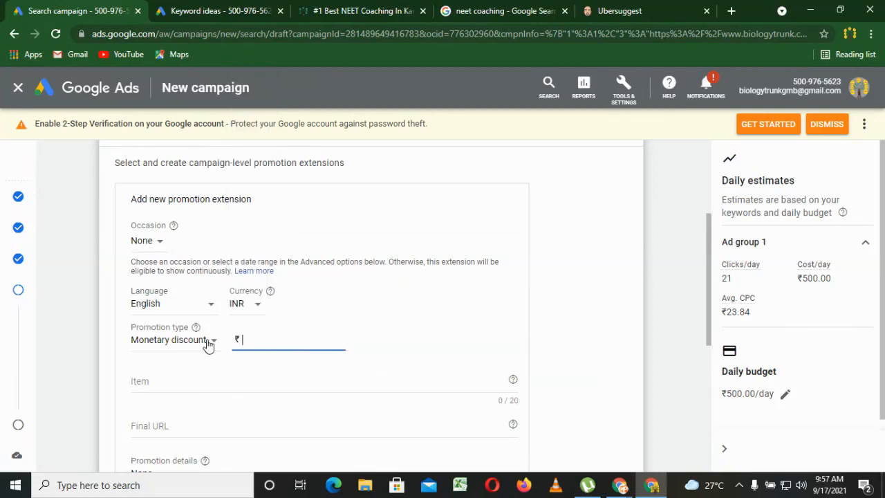
pyautogui.click(198, 341)
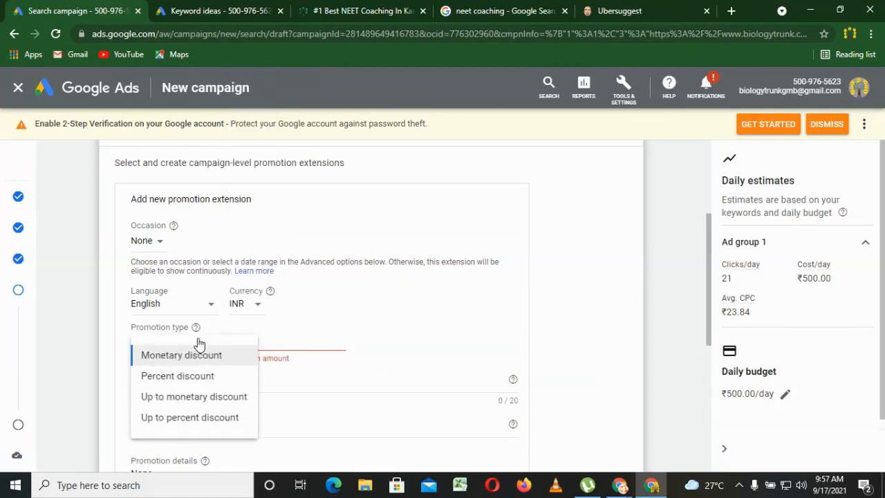
pyautogui.click(204, 380)
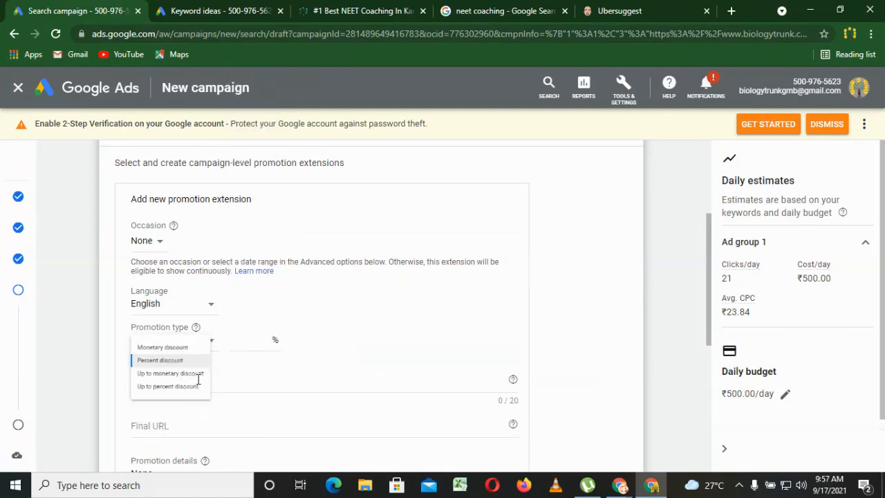
pyautogui.click(257, 342)
pyautogui.write('50')
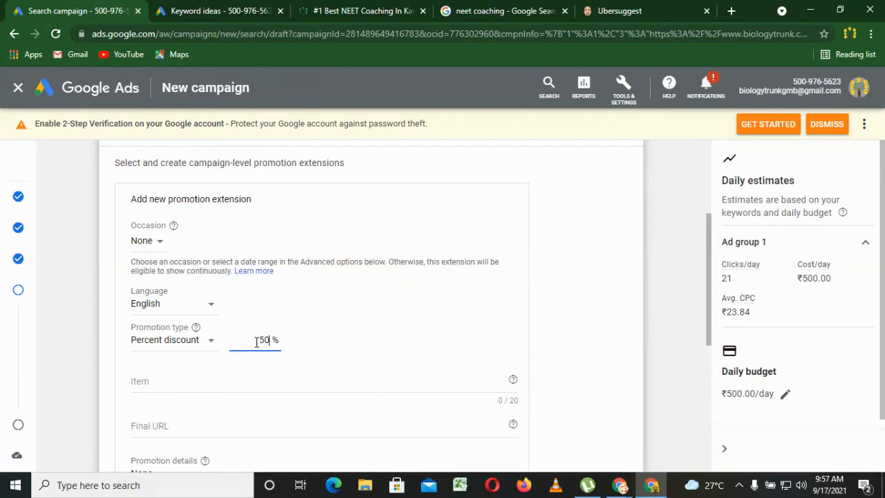
pyautogui.write('0')
pyautogui.tripleClick(712, 300)
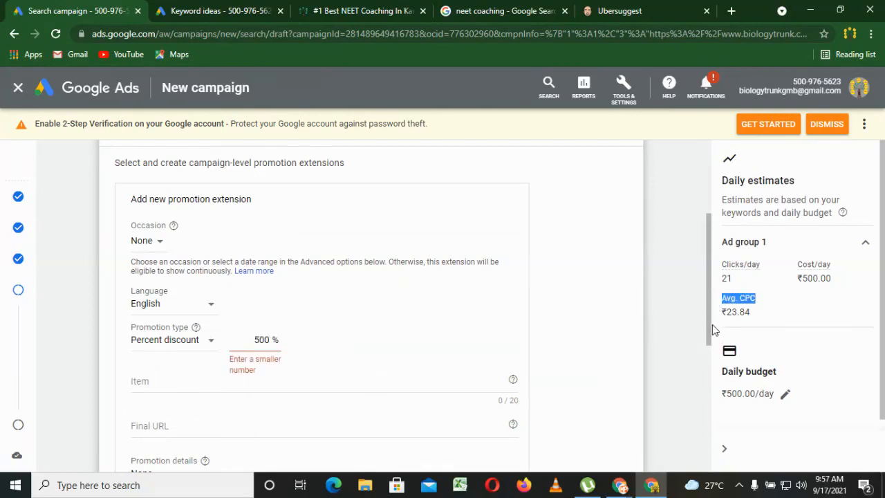
pyautogui.click(268, 342)
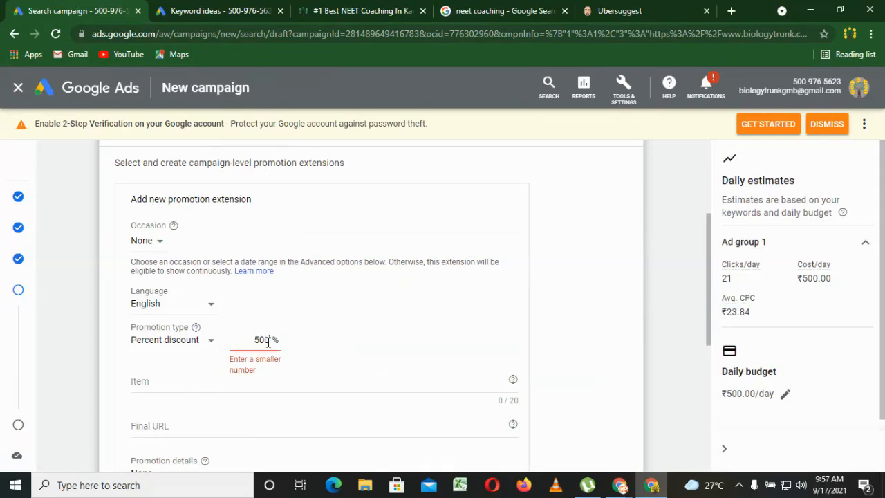
pyautogui.press('BackSpace')
pyautogui.click(164, 383)
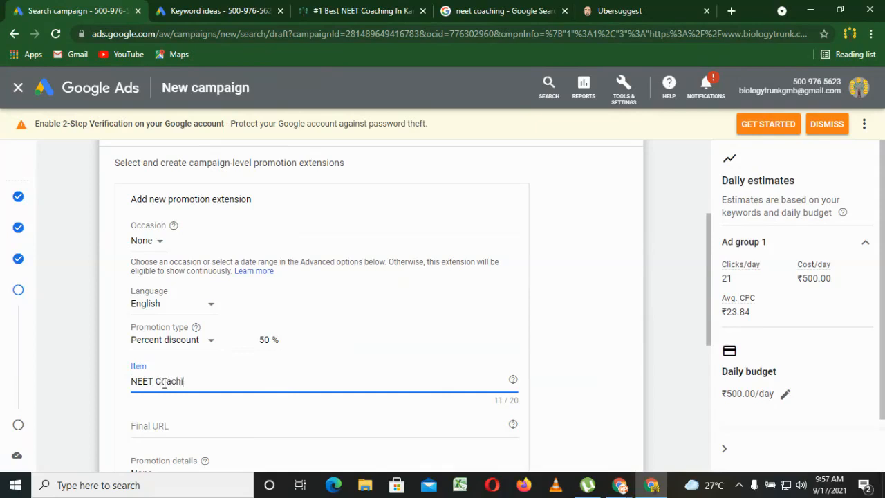
pyautogui.click(158, 422)
pyautogui.write('https://www.biologytrunk.com/contact/')
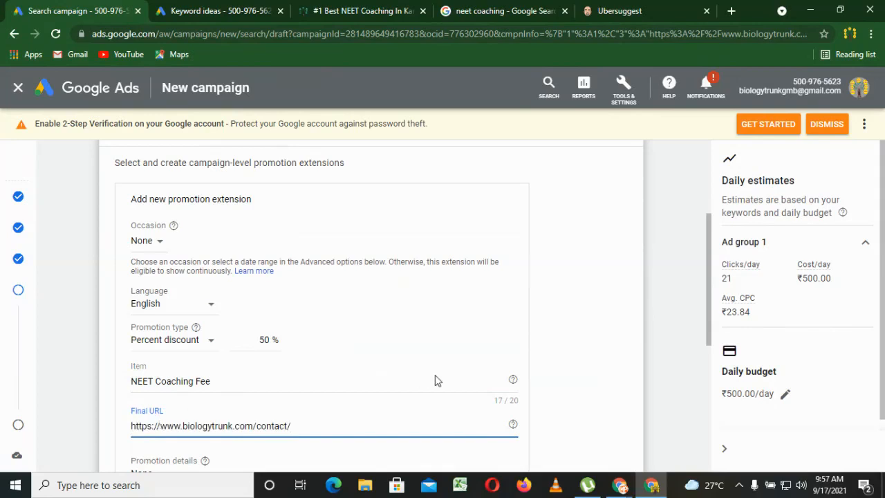
pyautogui.moveTo(712, 334); pyautogui.dragTo(707, 445)
pyautogui.click(145, 375)
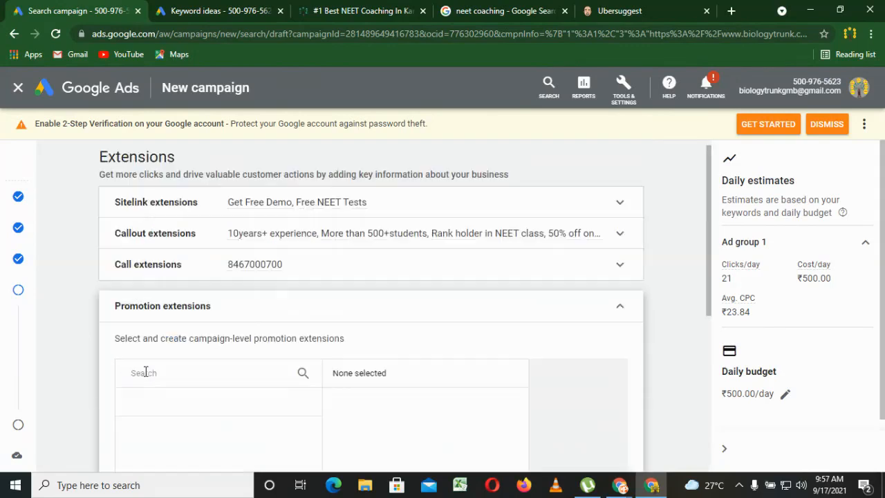
pyautogui.moveTo(716, 316); pyautogui.dragTo(715, 355)
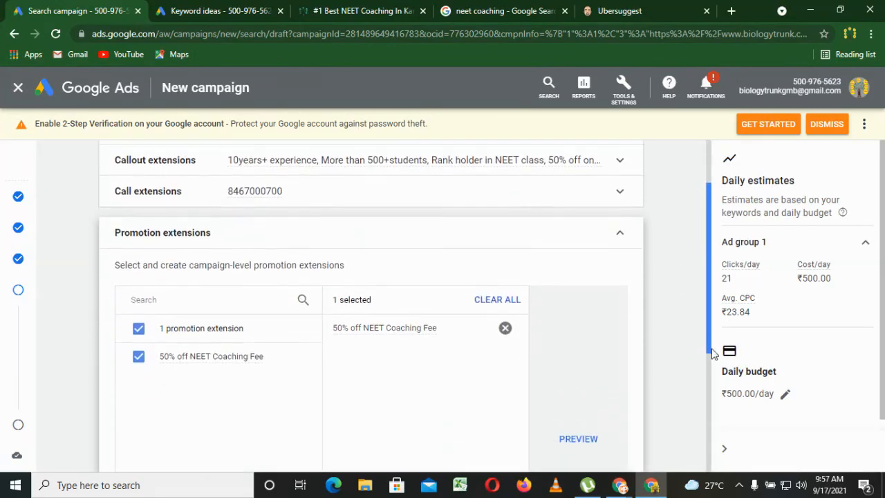
# Preview the 50% off NEET Coaching Fee promotion extension in its mobile and desktop ad layouts, and close the preview.
pyautogui.click(592, 435)
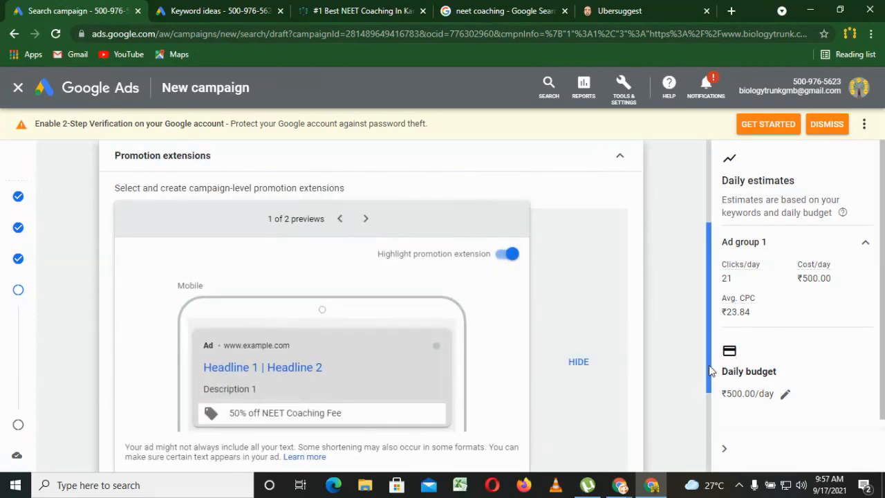
pyautogui.moveTo(710, 367); pyautogui.dragTo(711, 406)
pyautogui.click(601, 393)
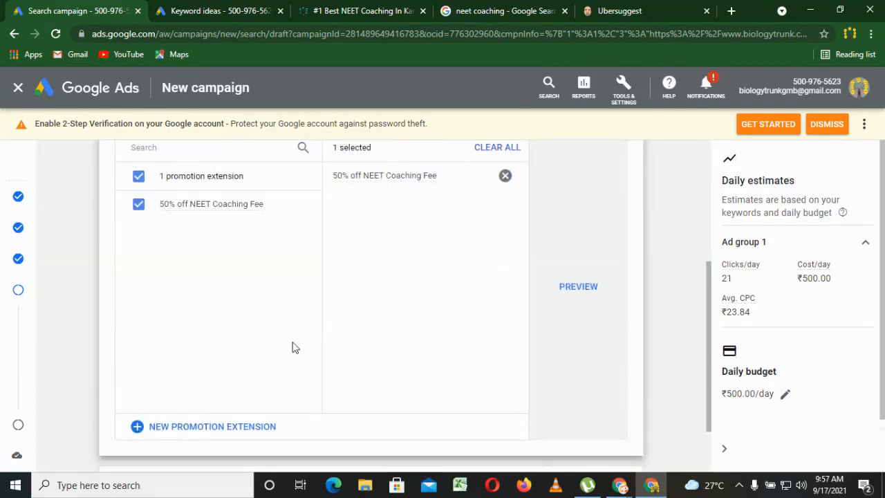
pyautogui.click(576, 294)
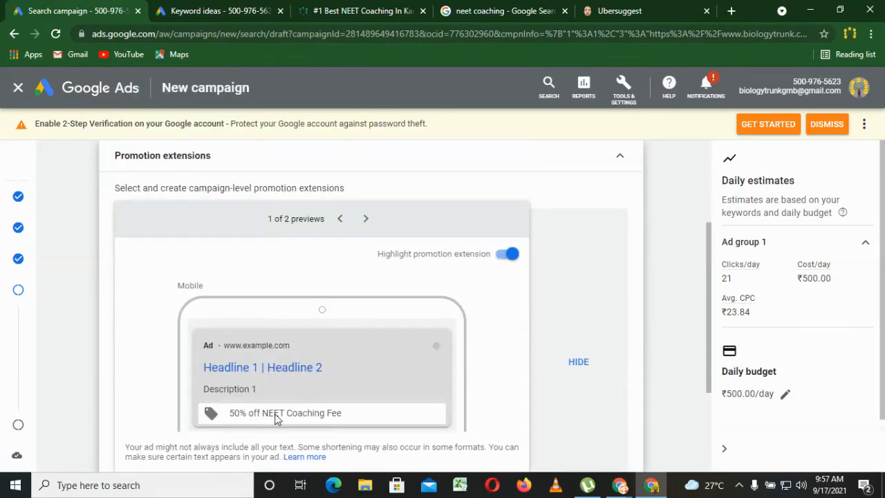
pyautogui.click(366, 219)
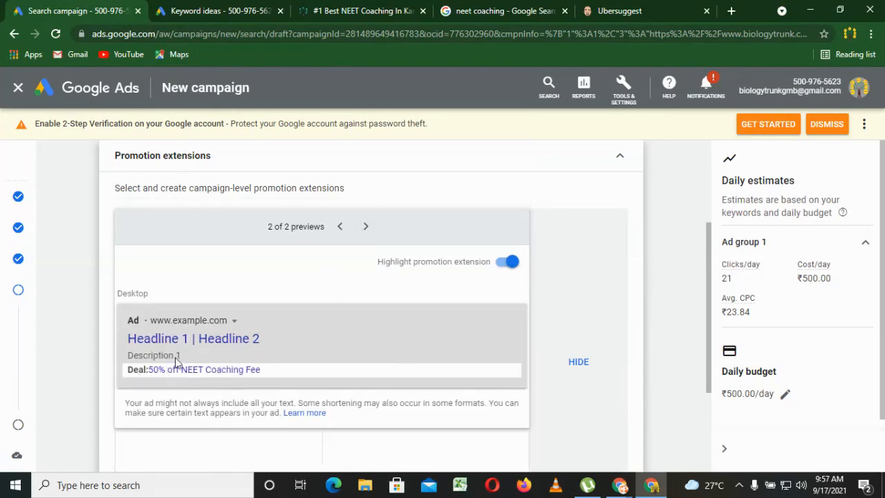
pyautogui.click(577, 361)
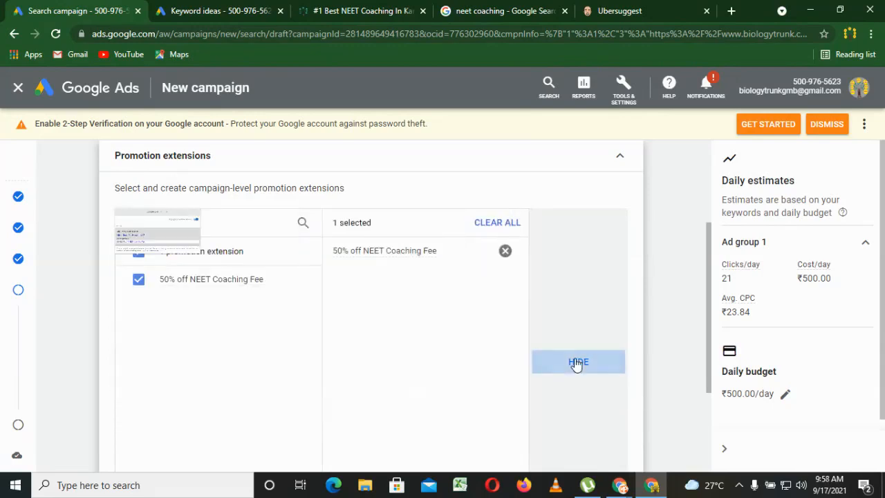
# Collapse the promotion extensions section, proceed to the campaign review and publish the campaign.
pyautogui.click(626, 164)
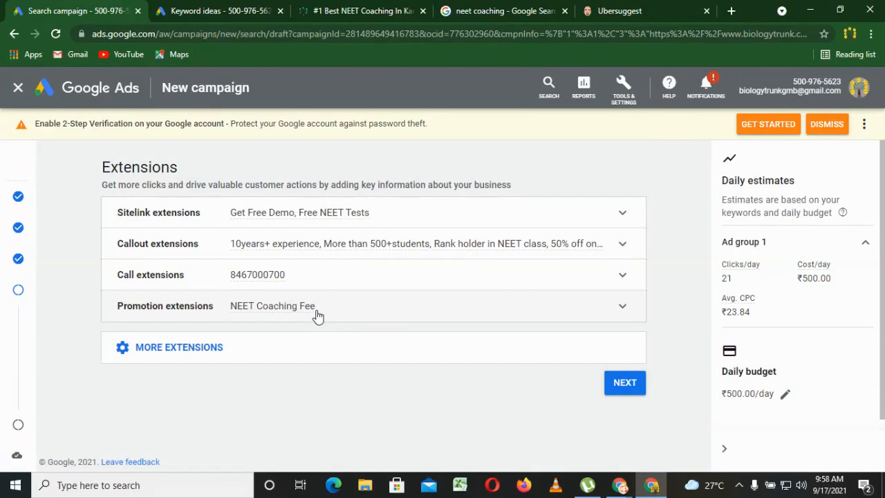
pyautogui.click(636, 382)
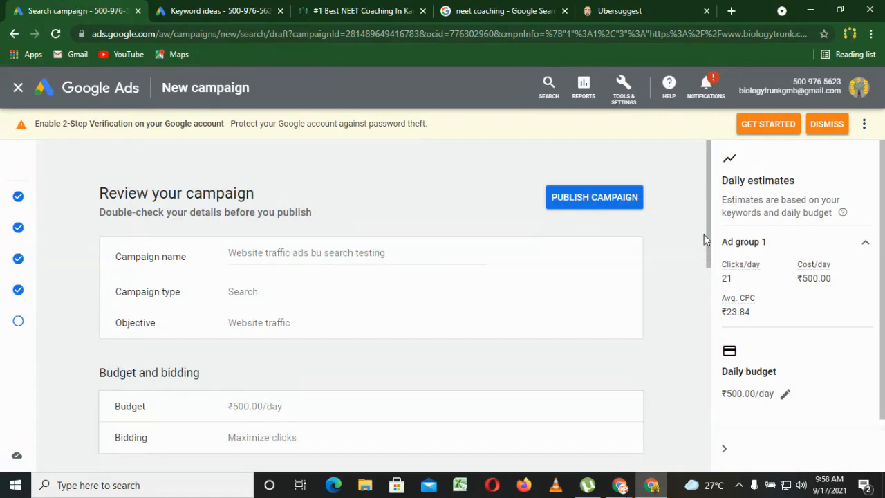
pyautogui.moveTo(705, 235); pyautogui.dragTo(680, 453)
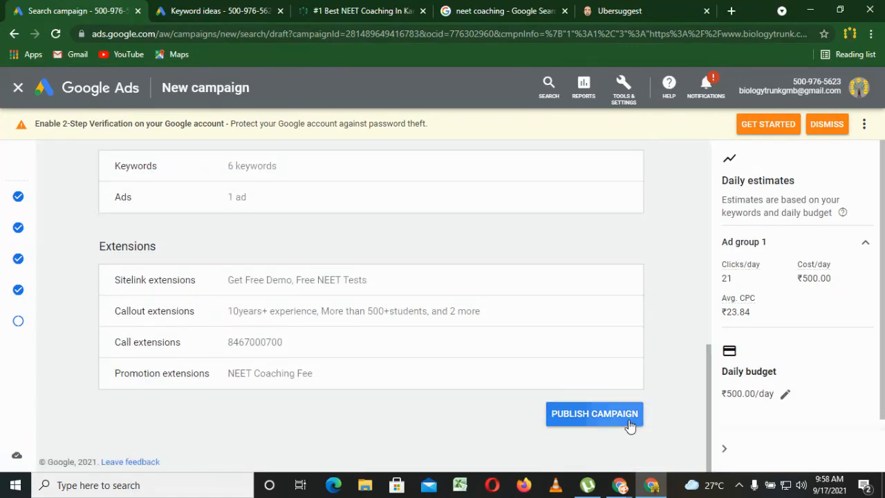
pyautogui.click(629, 420)
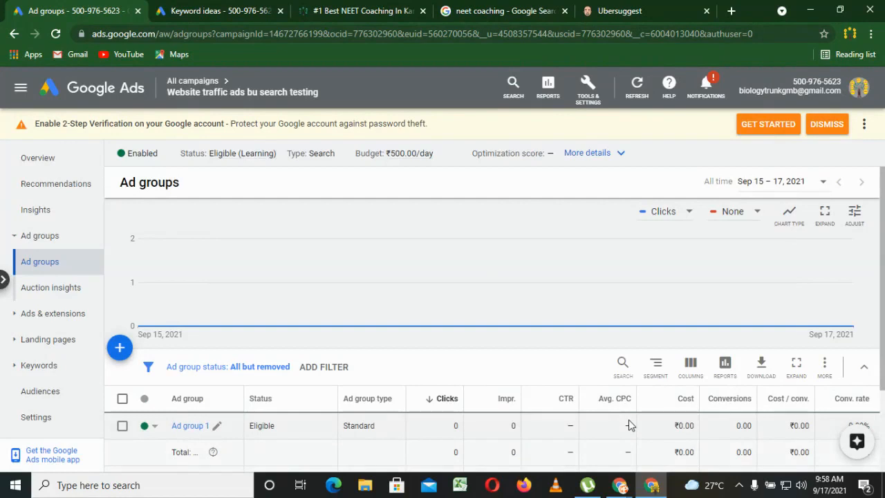
# Go from the new campaign's ad groups to the list of all campaigns and check the status details of "Website traffic ads bu search testing".
pyautogui.scroll(-2, 386, 290)
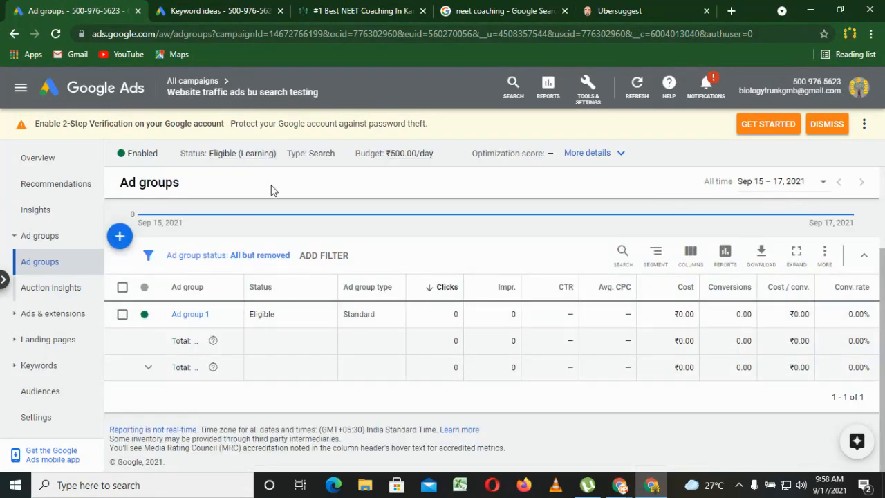
pyautogui.click(208, 82)
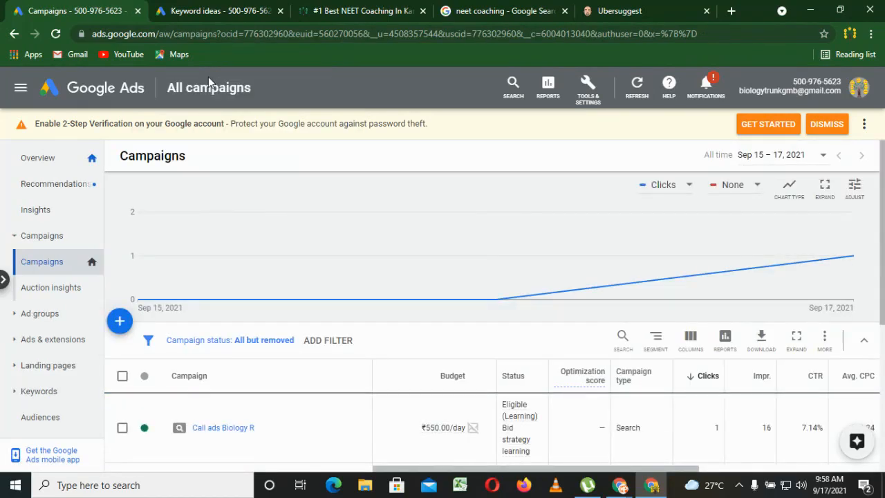
pyautogui.scroll(-3, 882, 320)
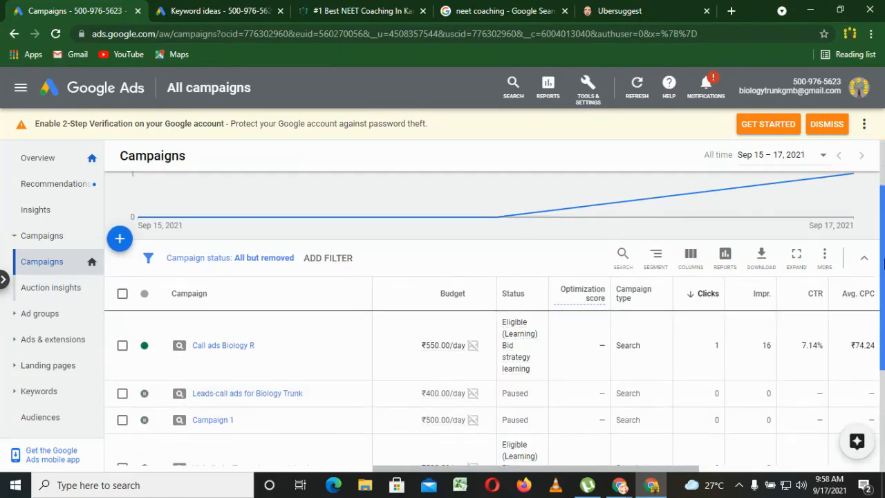
pyautogui.moveTo(883, 320); pyautogui.dragTo(883, 336)
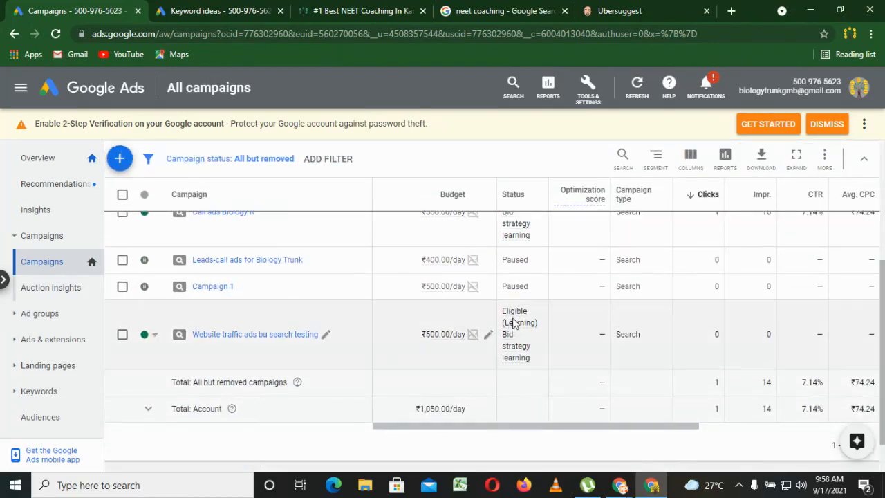
pyautogui.moveTo(514, 326)
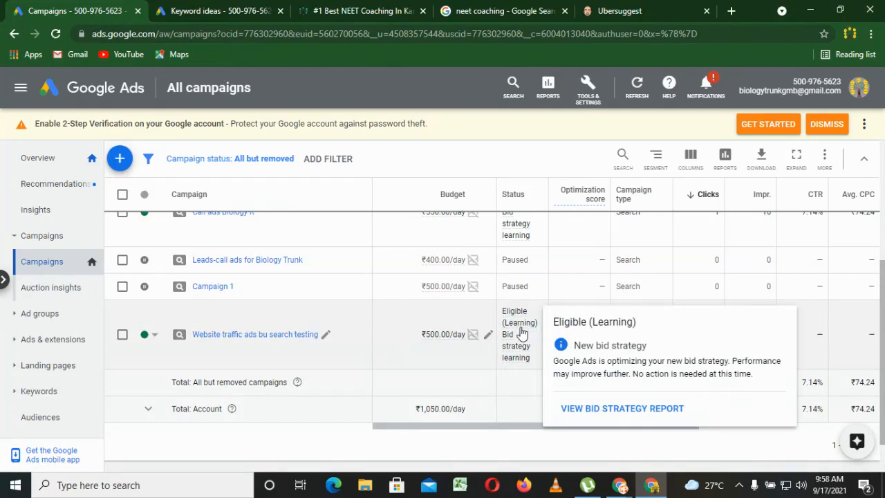
# Switch to the Classplus live class window and check the classroom participants and the chat messages.
pyautogui.moveTo(620, 485)
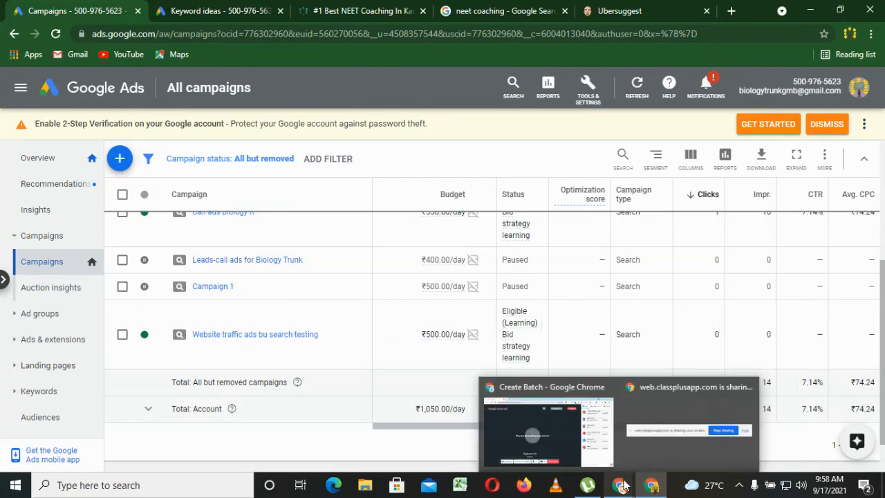
pyautogui.click(560, 443)
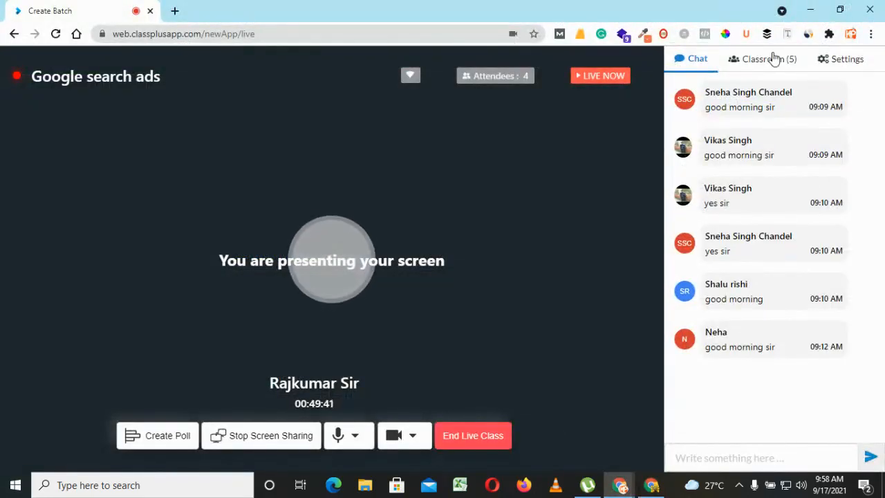
pyautogui.click(773, 58)
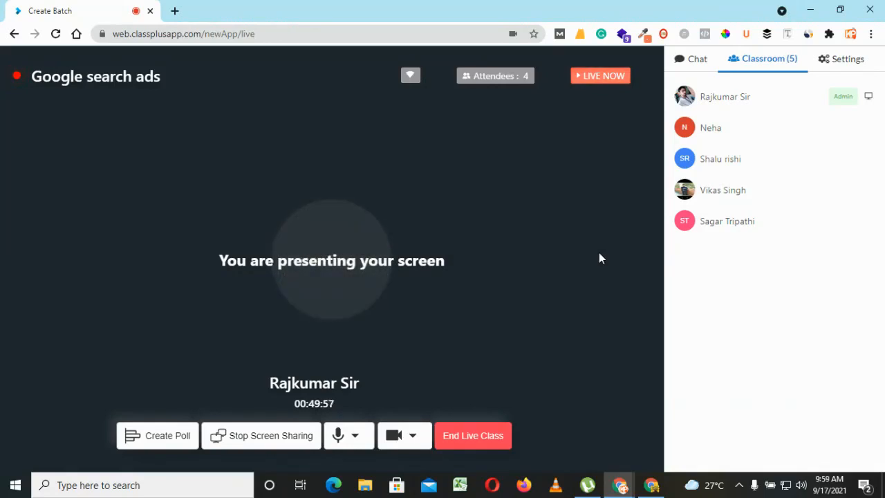
pyautogui.click(710, 61)
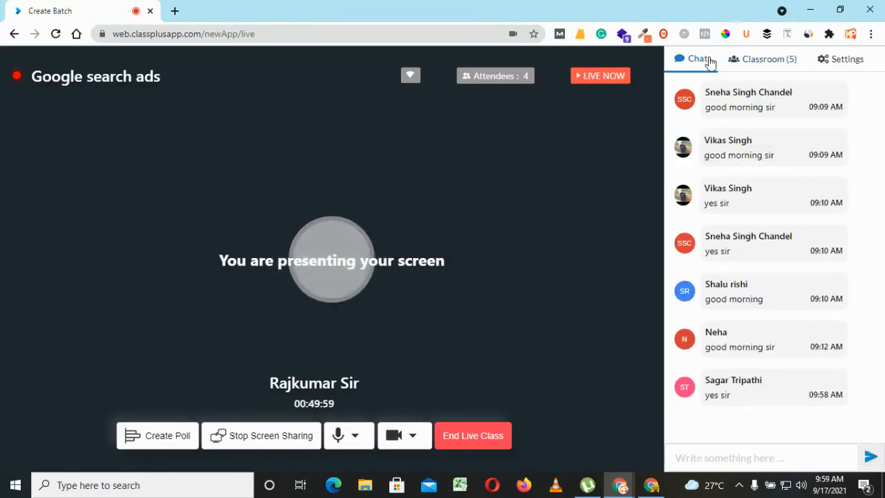